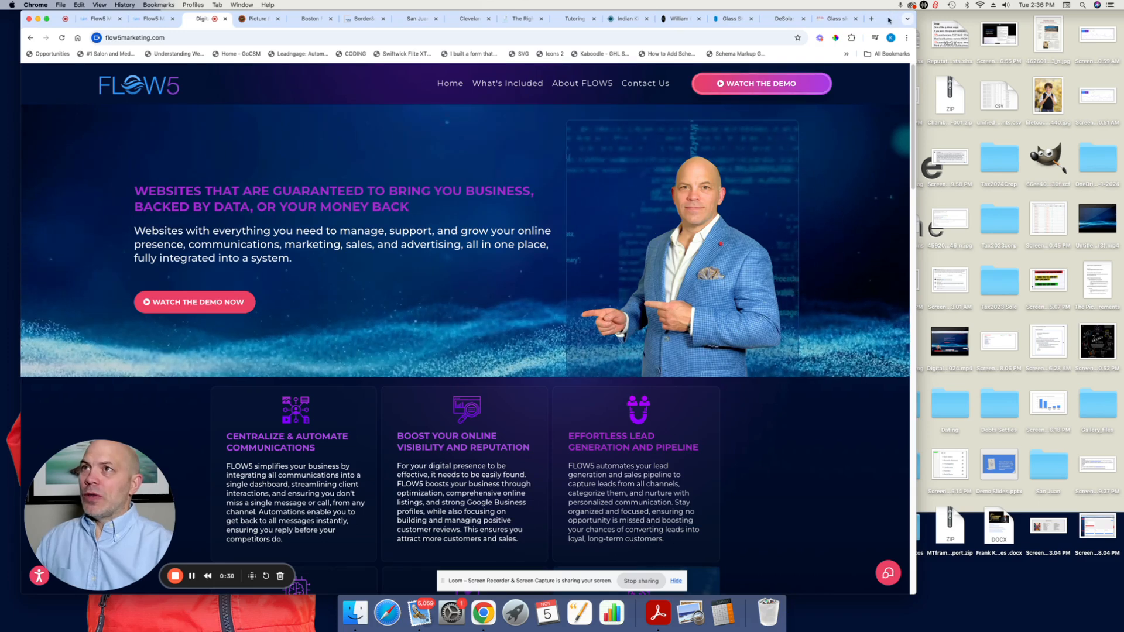
# View the FLOW5 marketing home page and open its chat widget form, closing it again.
pyautogui.moveTo(890, 19); pyautogui.dragTo(895, 19)
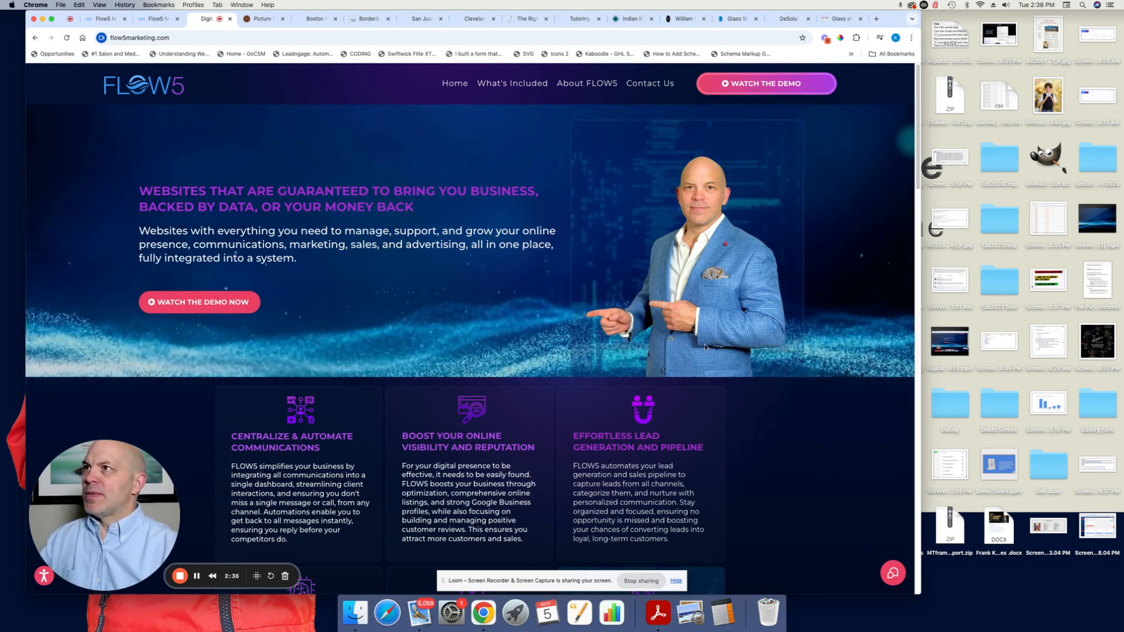
pyautogui.scroll(-1, 632, 410)
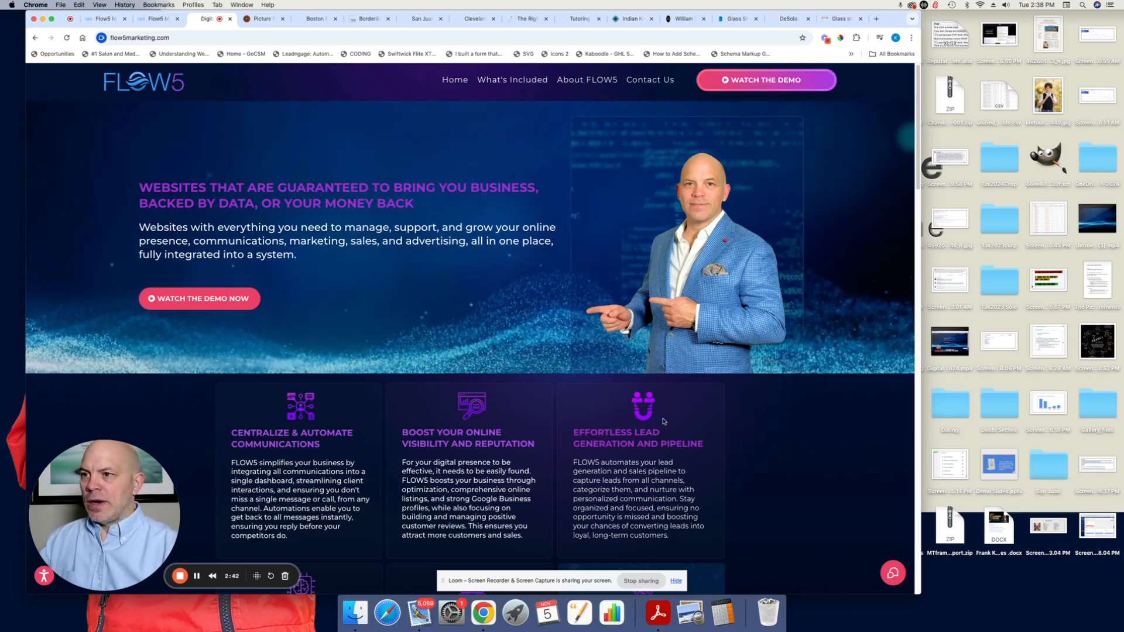
pyautogui.scroll(1, 747, 500)
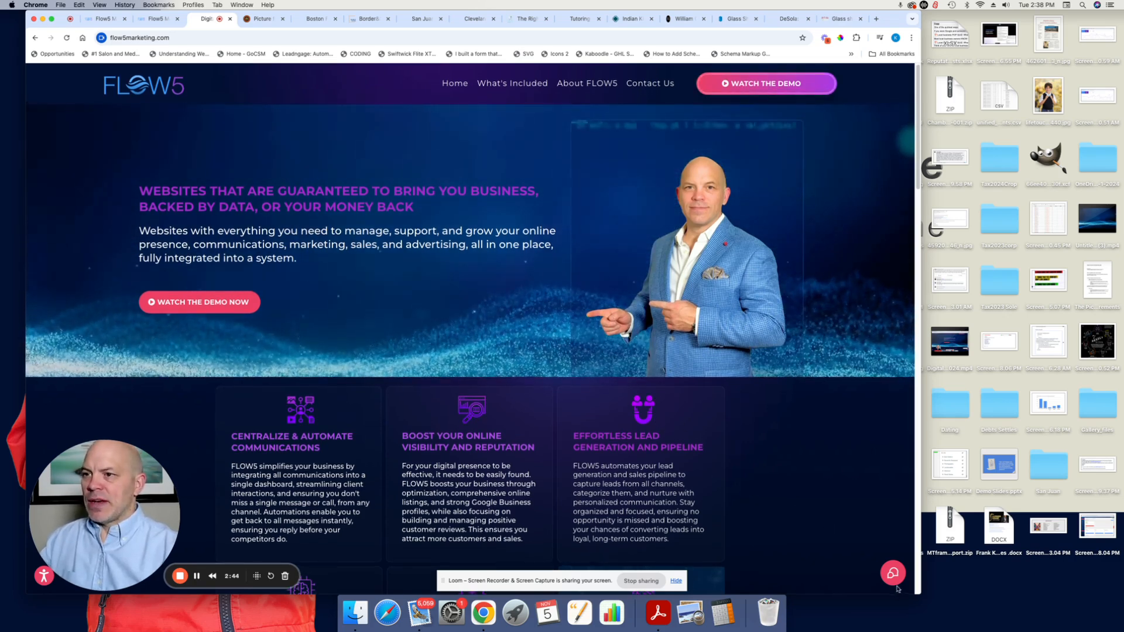
pyautogui.click(894, 575)
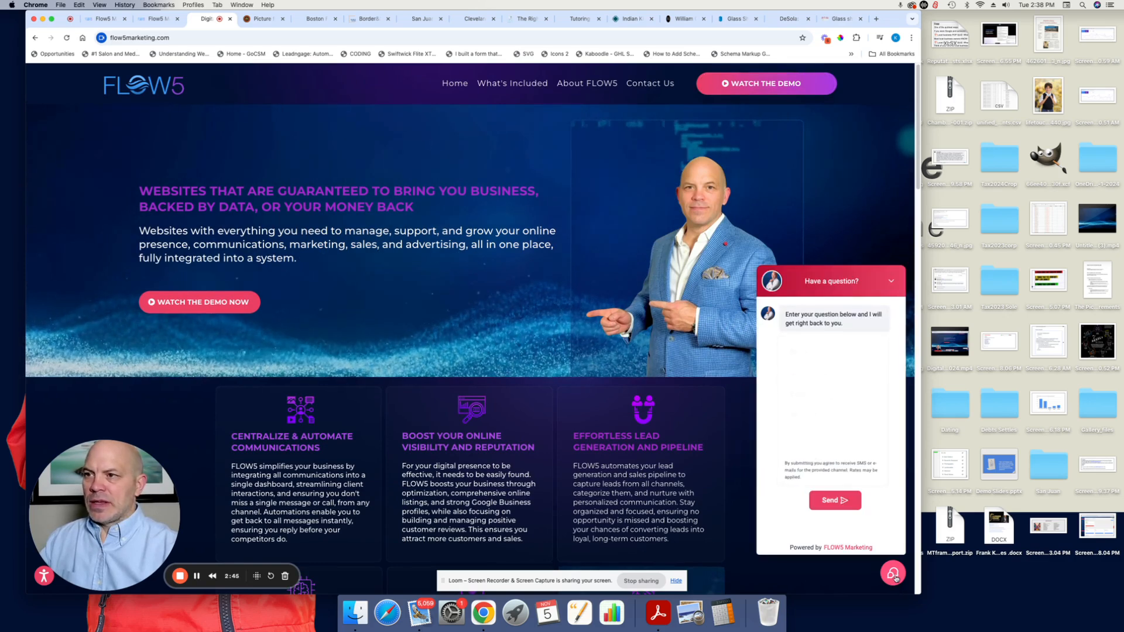
pyautogui.click(891, 281)
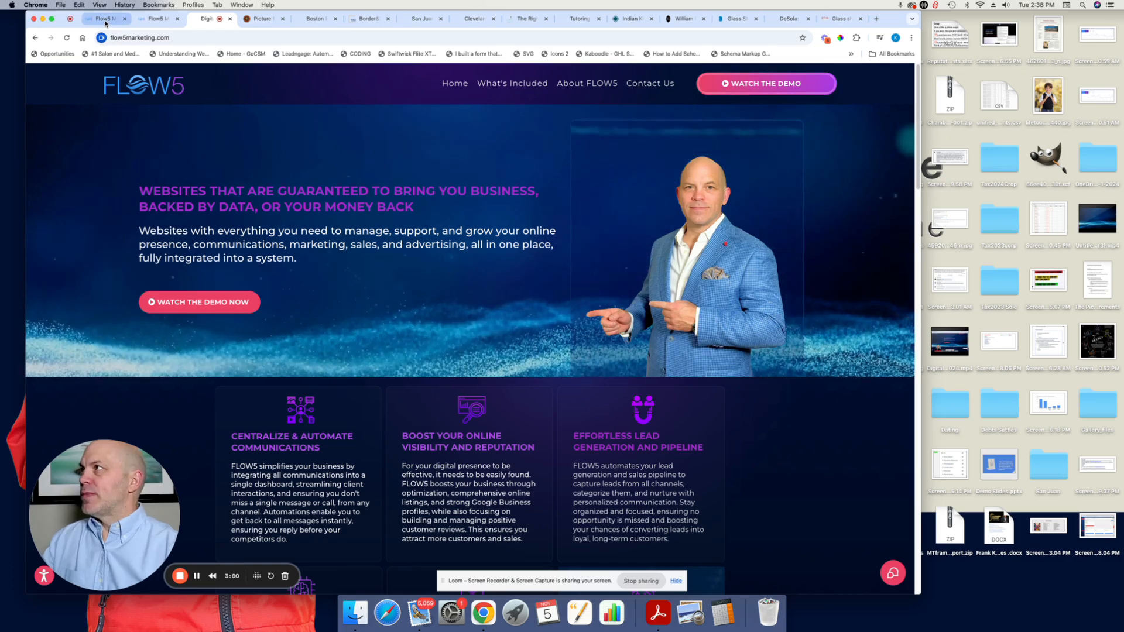
# Switch from the marketing site to the FLOW5 account and view its list of websites.
pyautogui.click(157, 21)
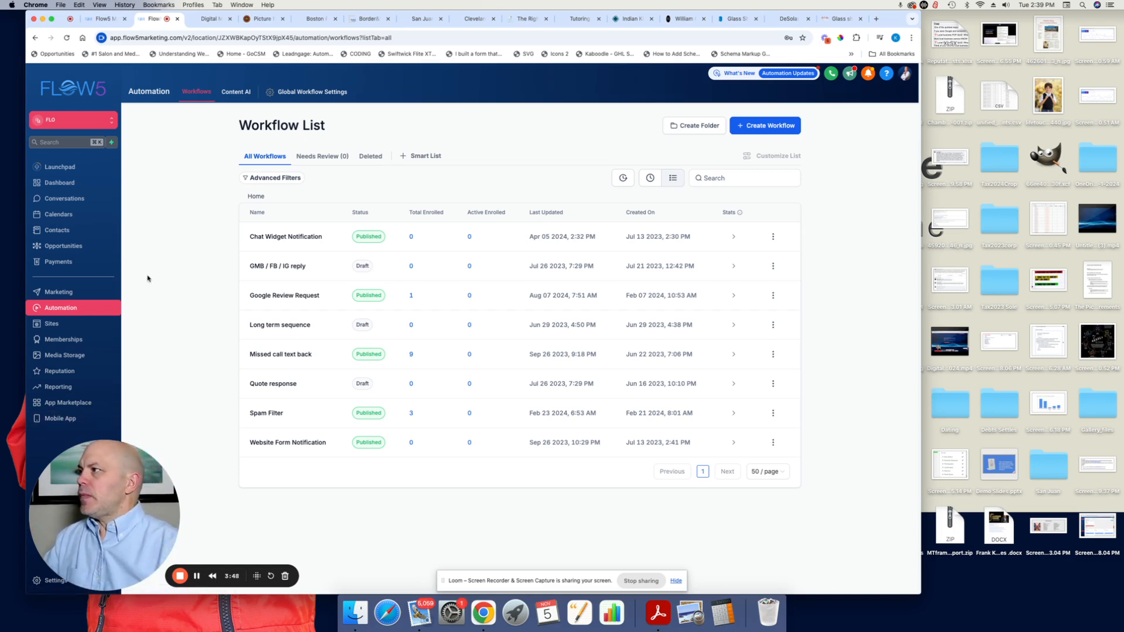
pyautogui.click(101, 19)
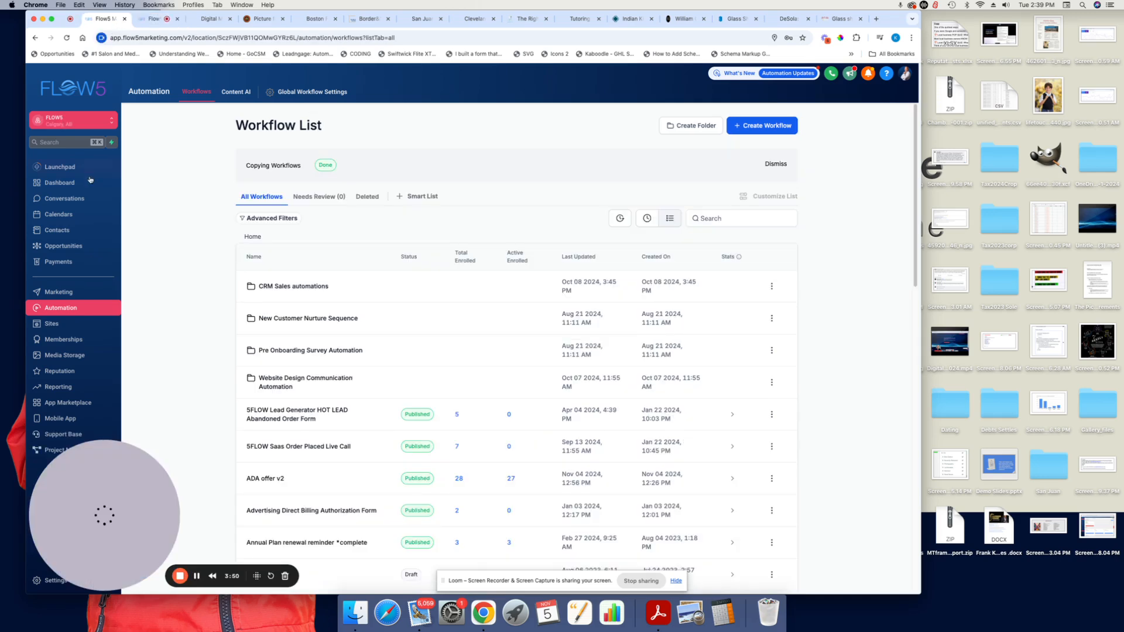
pyautogui.moveTo(114, 448); pyautogui.dragTo(212, 448)
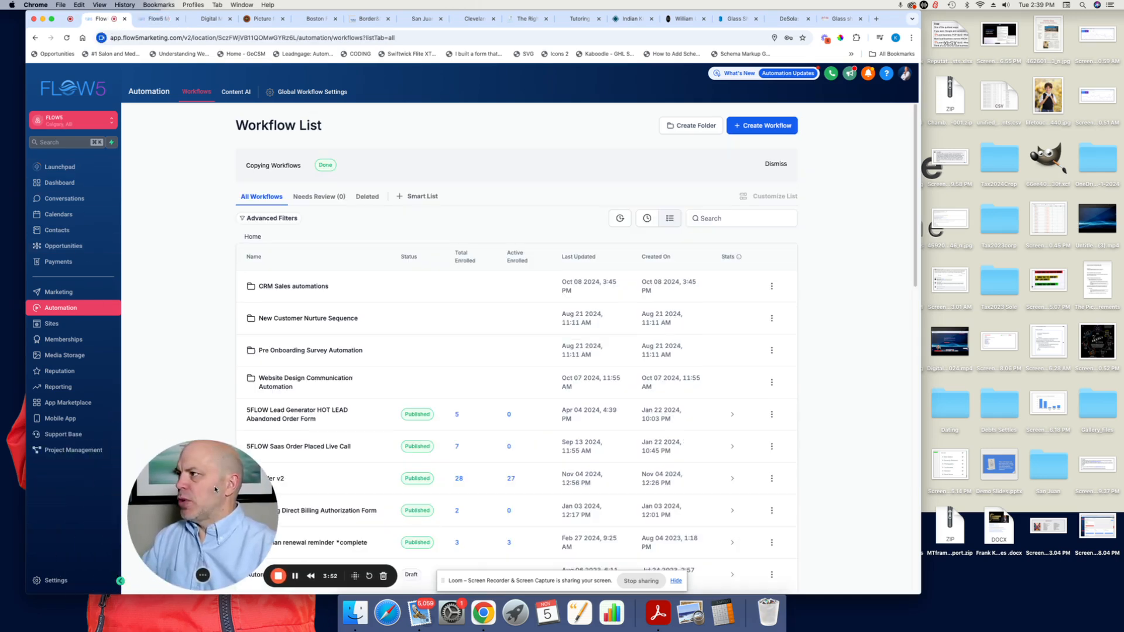
pyautogui.click(52, 324)
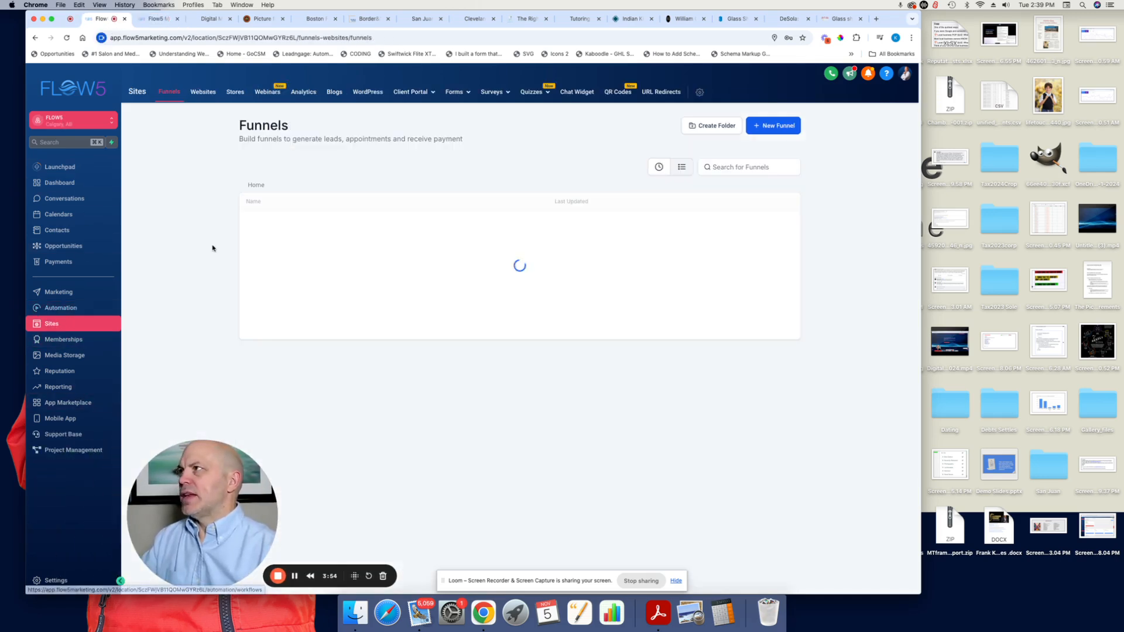
pyautogui.click(201, 93)
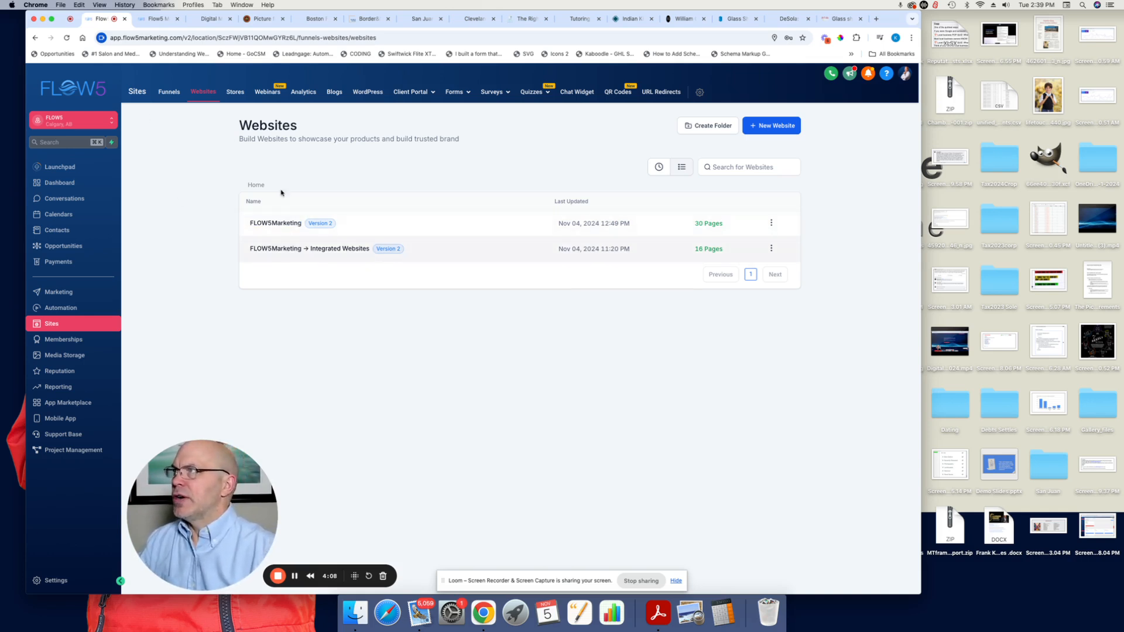
# Look through the funnel folders "MY CRM Support Onboardings" and "Main Offer - Use this!".
pyautogui.click(180, 100)
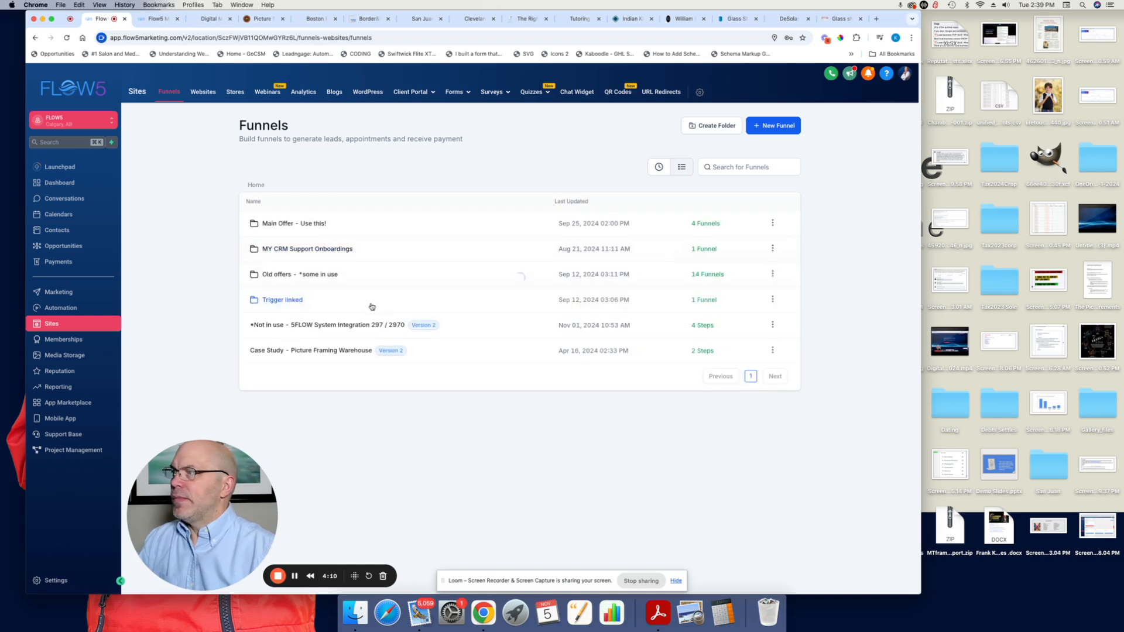
pyautogui.click(313, 251)
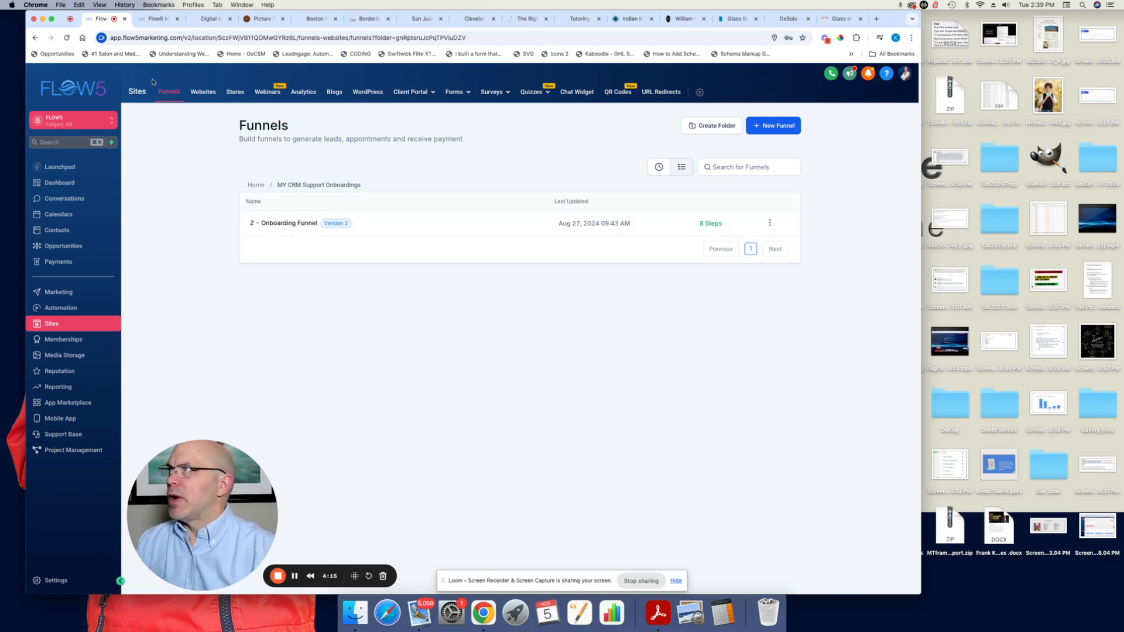
pyautogui.click(36, 38)
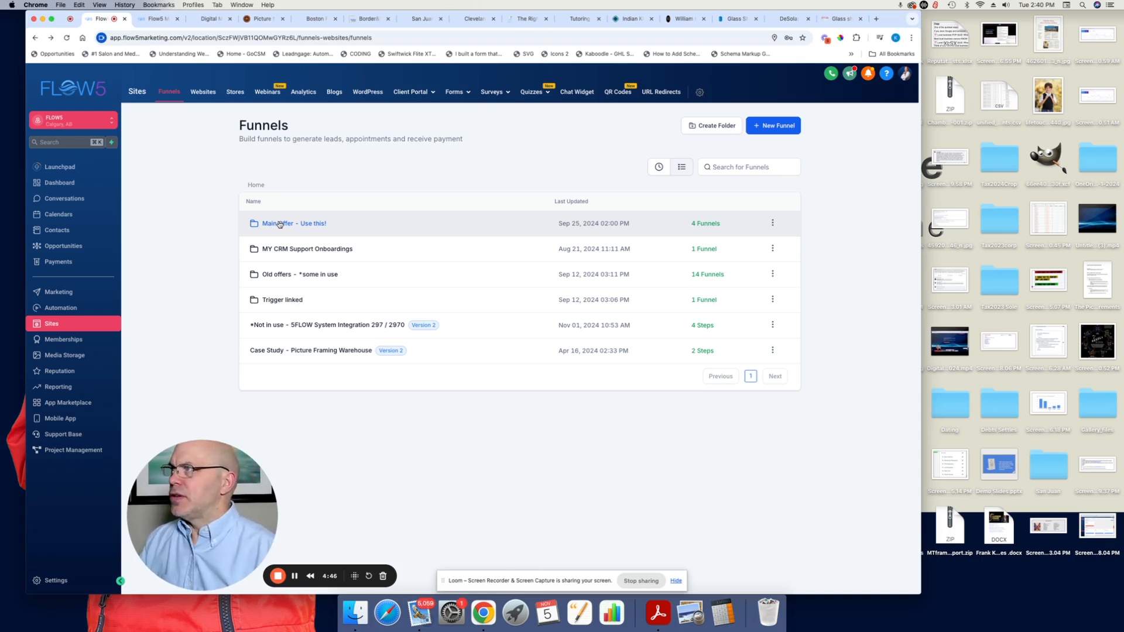
pyautogui.click(280, 224)
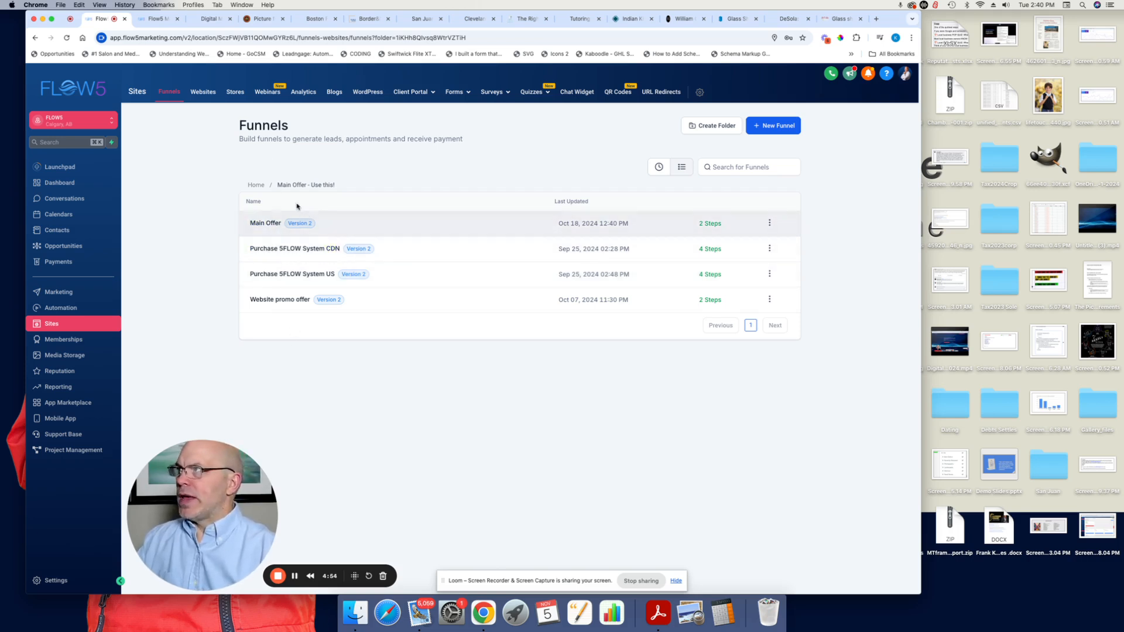
# Return to the account's website list and look over the Client Portal options.
pyautogui.click(207, 95)
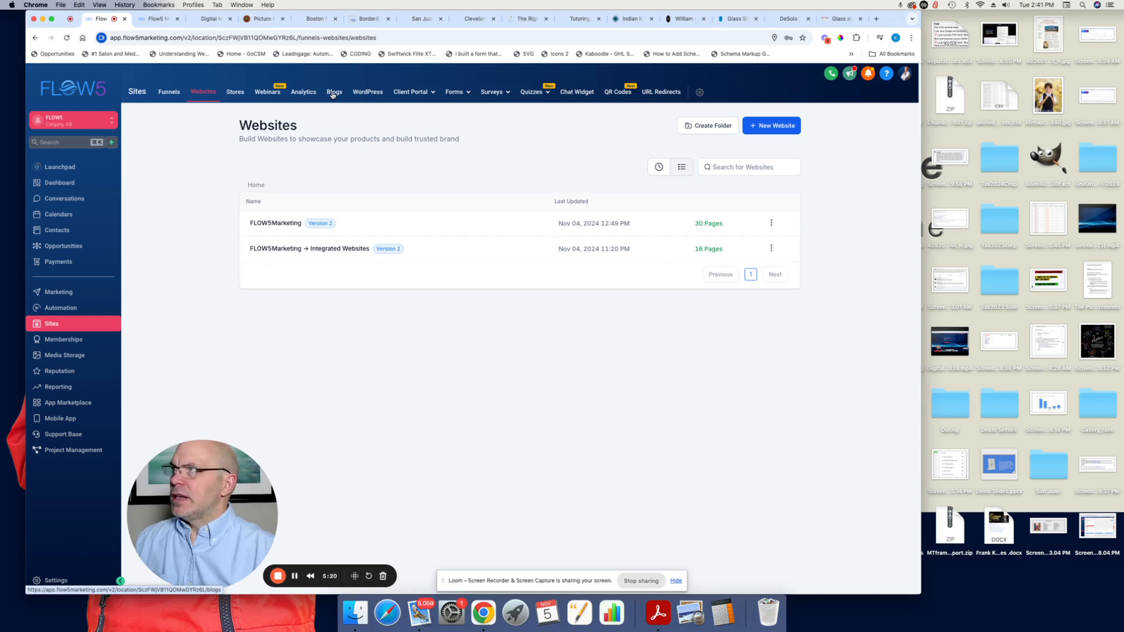
pyautogui.moveTo(420, 93)
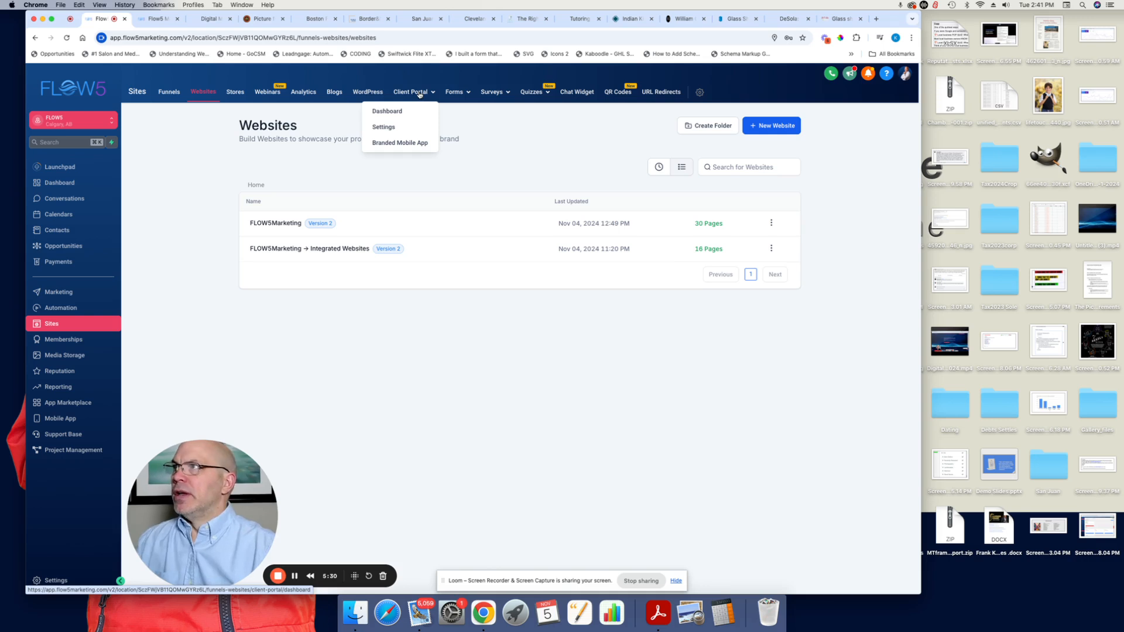
pyautogui.moveTo(458, 98)
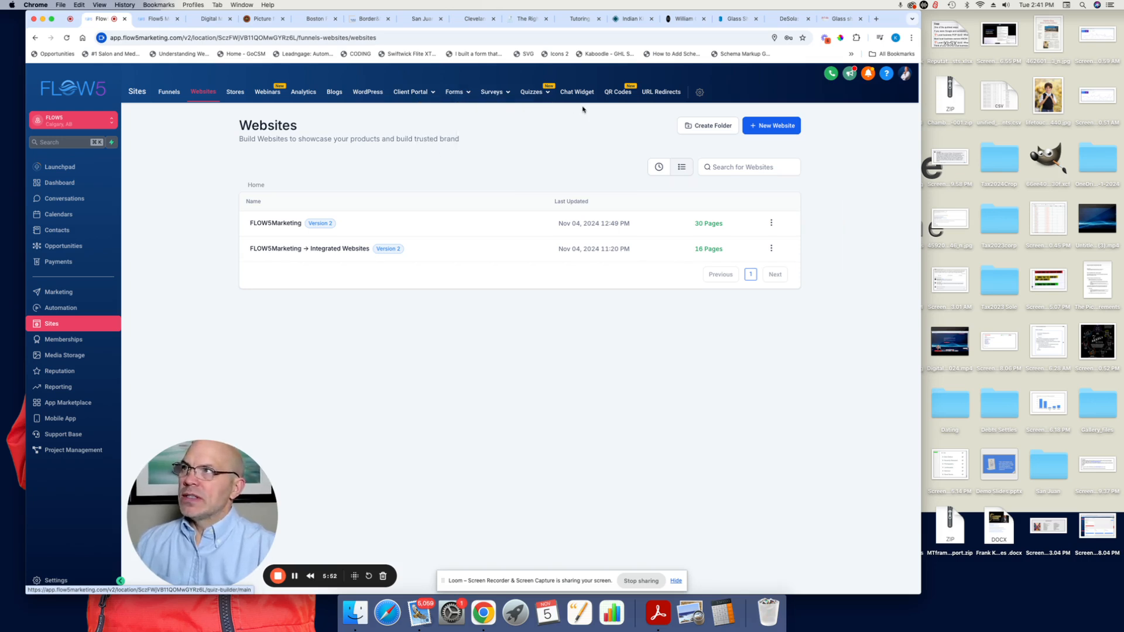
pyautogui.click(155, 18)
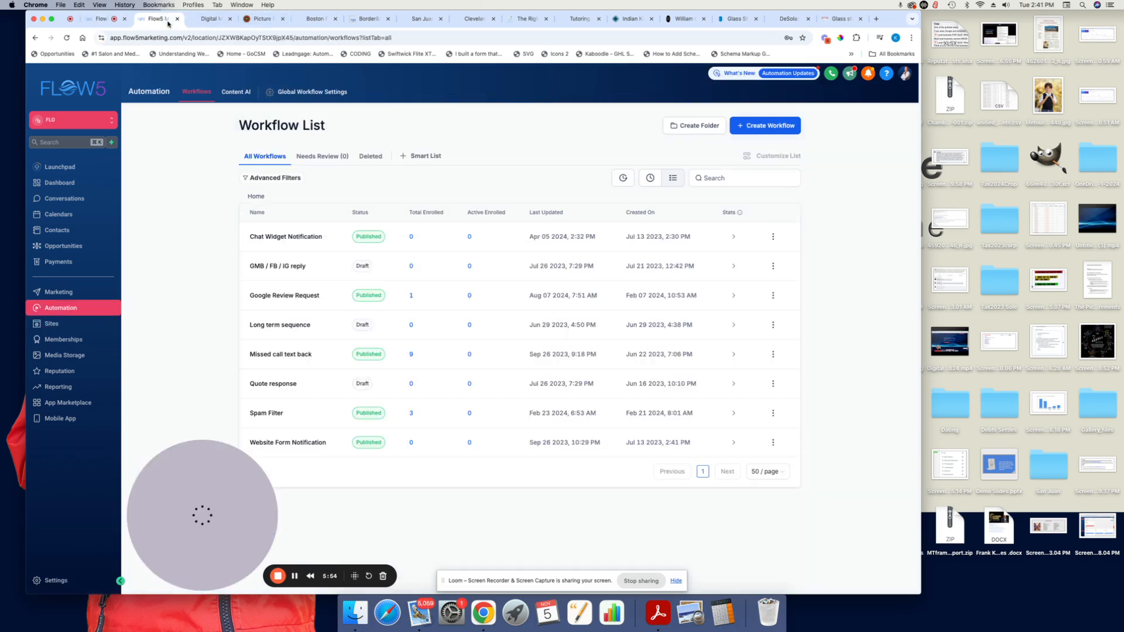
pyautogui.click(105, 19)
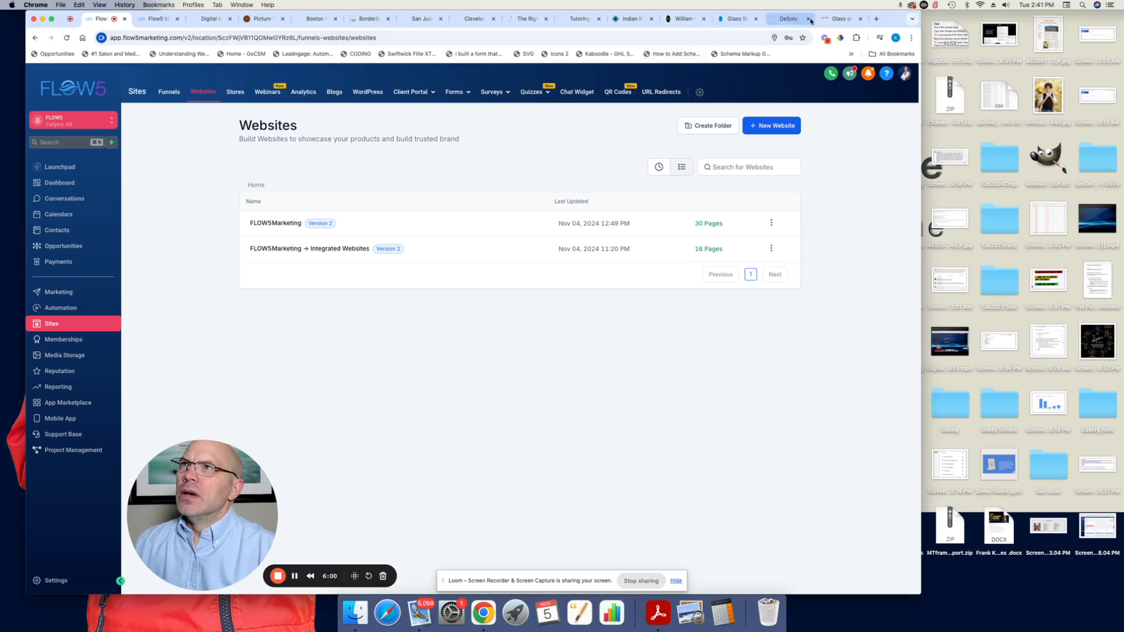
# Show the chat widget's contact form on the live marketing site and close it.
pyautogui.click(210, 20)
pyautogui.click(893, 573)
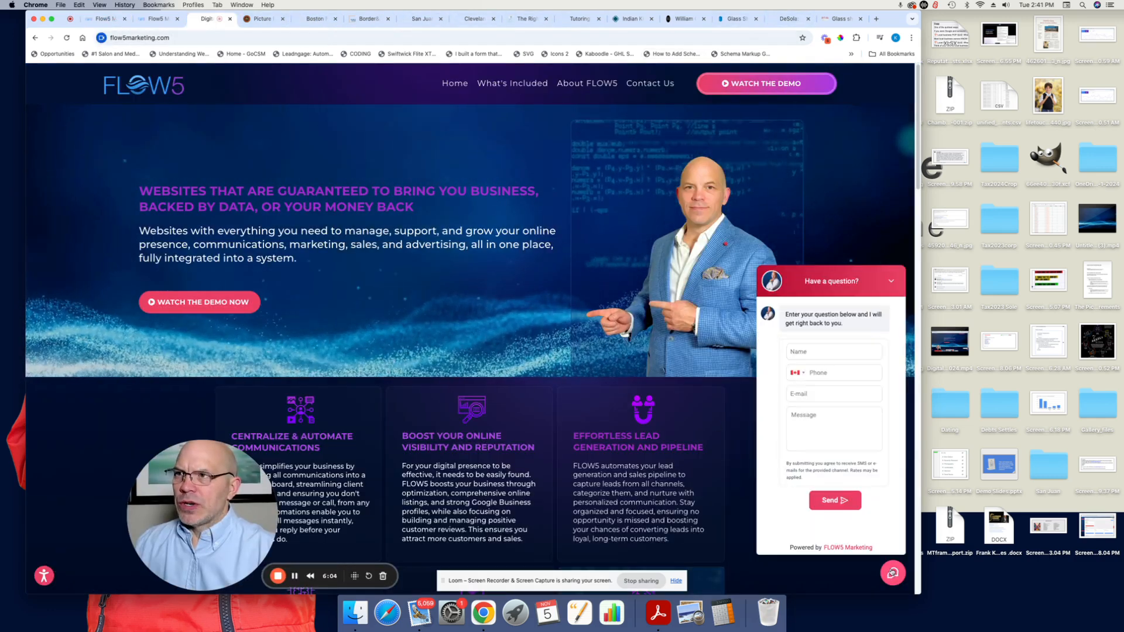
pyautogui.click(893, 573)
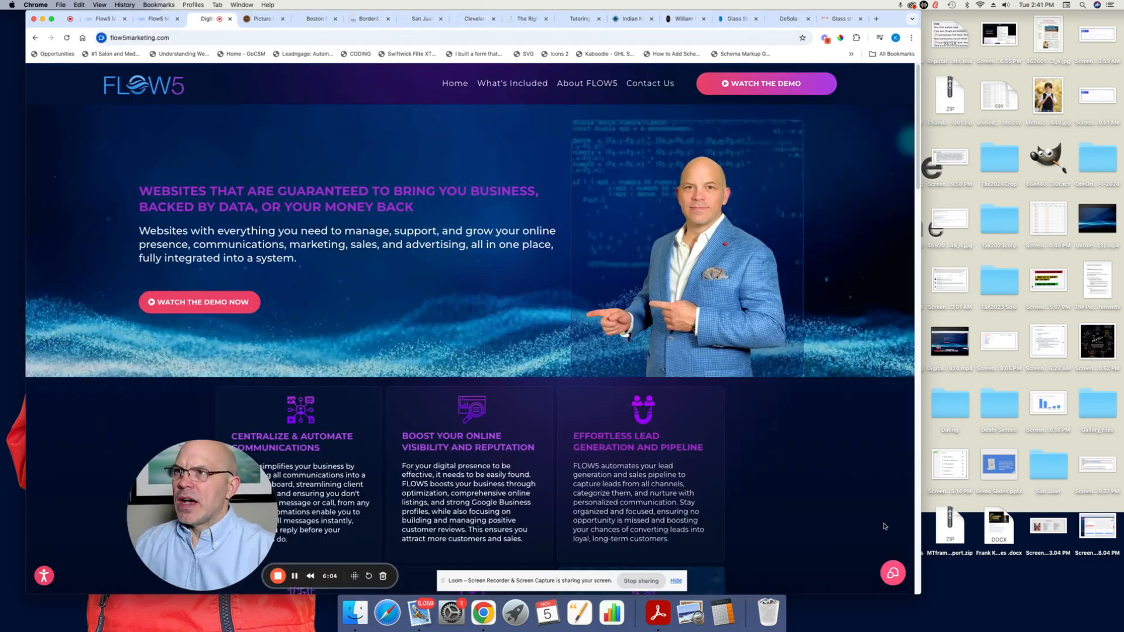
# Open the Home page of the "FLOW5Marketing → Integrated Websites" site in the page builder.
pyautogui.click(101, 19)
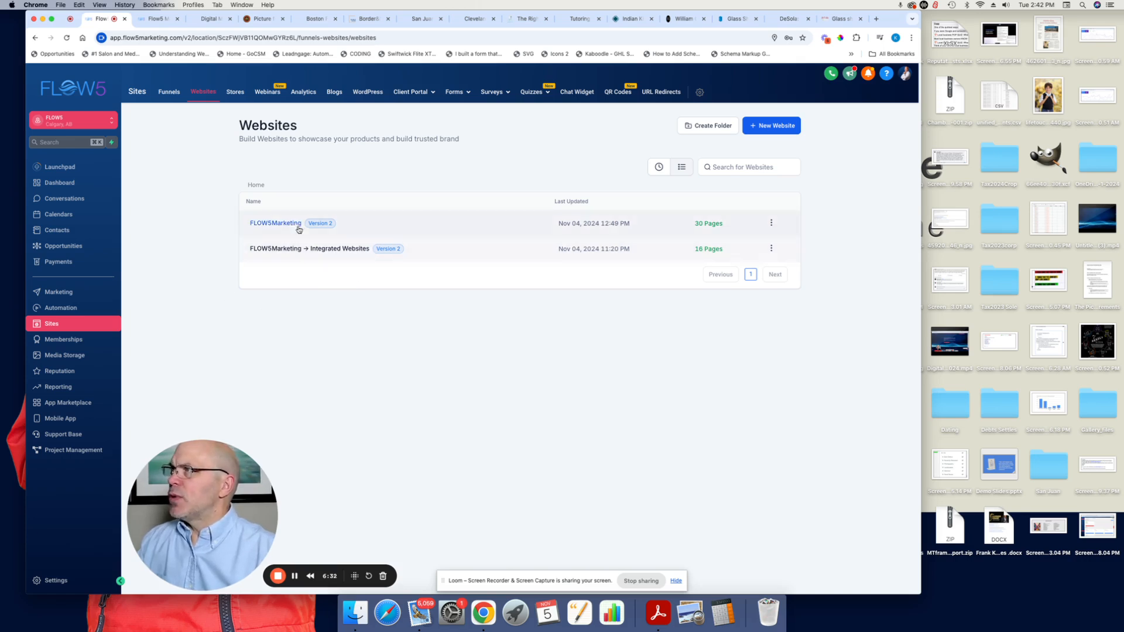
pyautogui.click(297, 249)
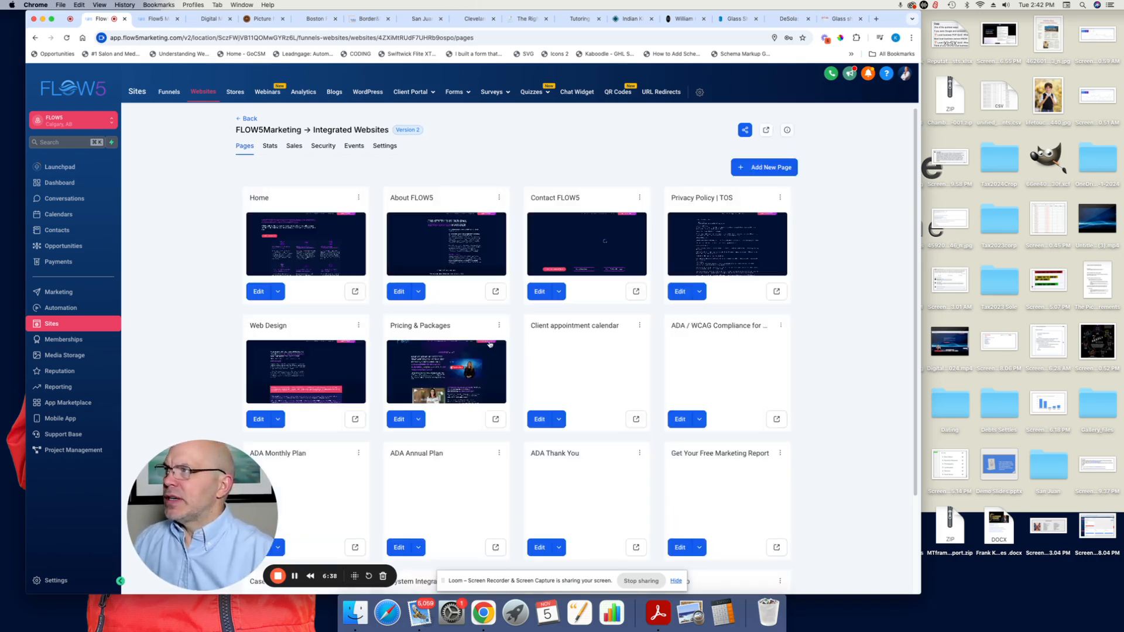
pyautogui.click(263, 288)
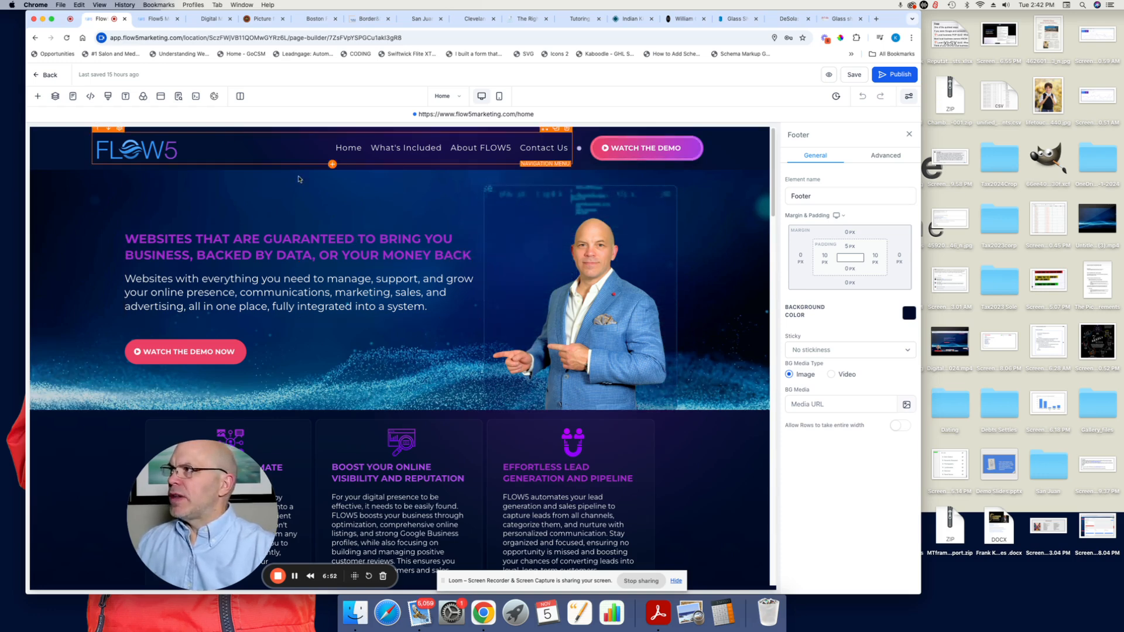
# Select text in the hero headline to show its editing options, and return to the site's page list unchanged.
pyautogui.click(316, 256)
pyautogui.moveTo(369, 255); pyautogui.dragTo(303, 251)
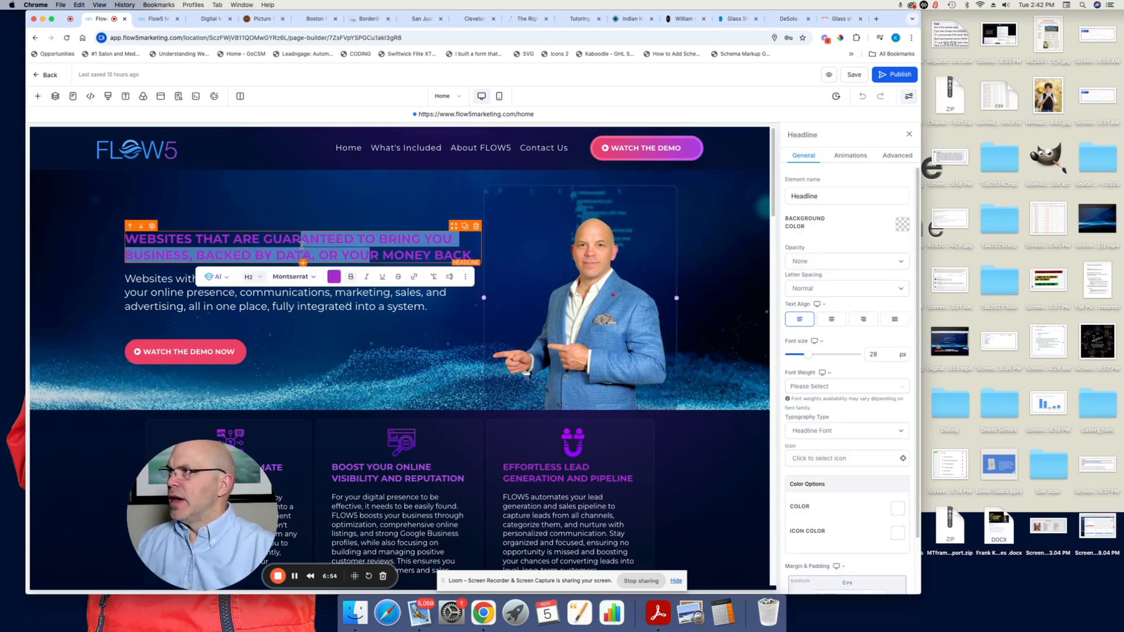
pyautogui.click(459, 273)
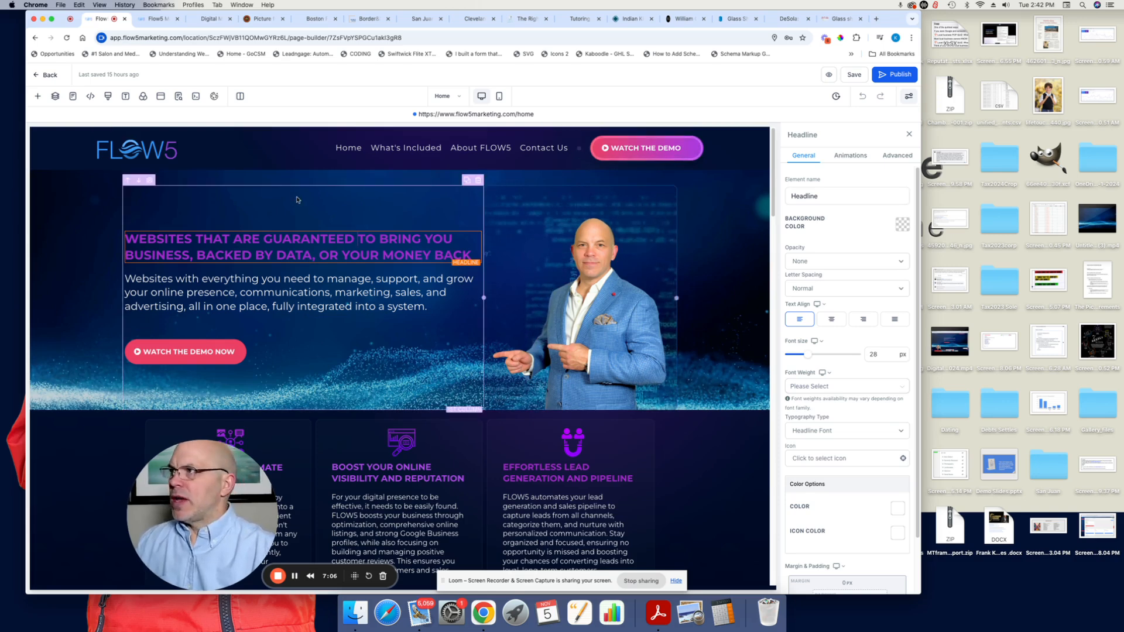
pyautogui.click(38, 76)
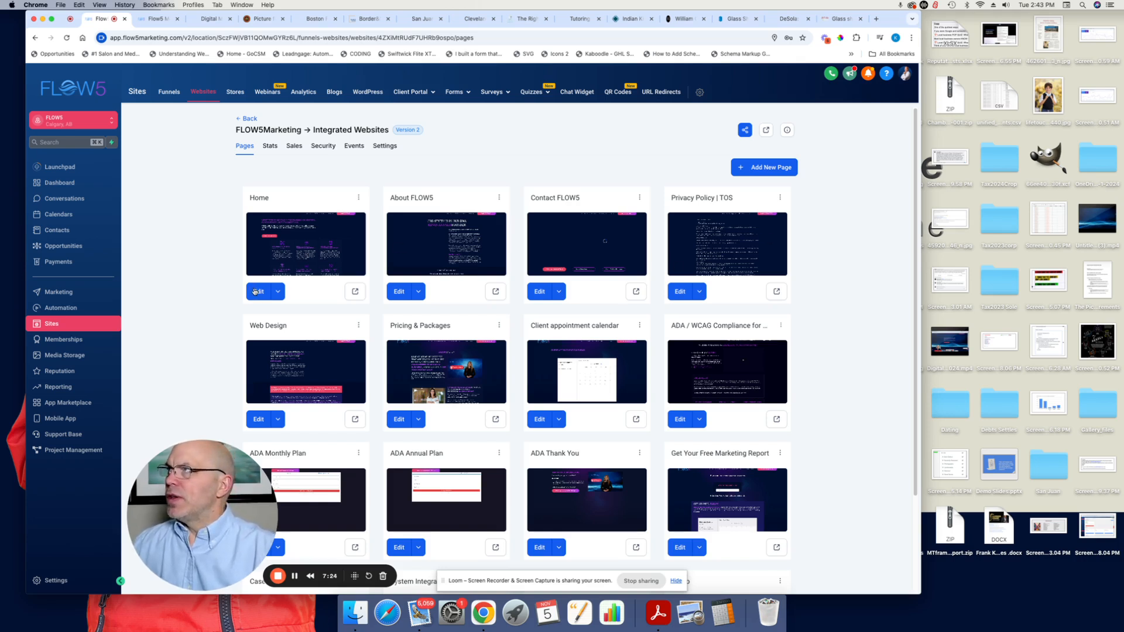
# Examine the live home page's hero text and feature blocks, highlighting parts of the "Effortless Lead Generation and Pipeline" description.
pyautogui.click(207, 19)
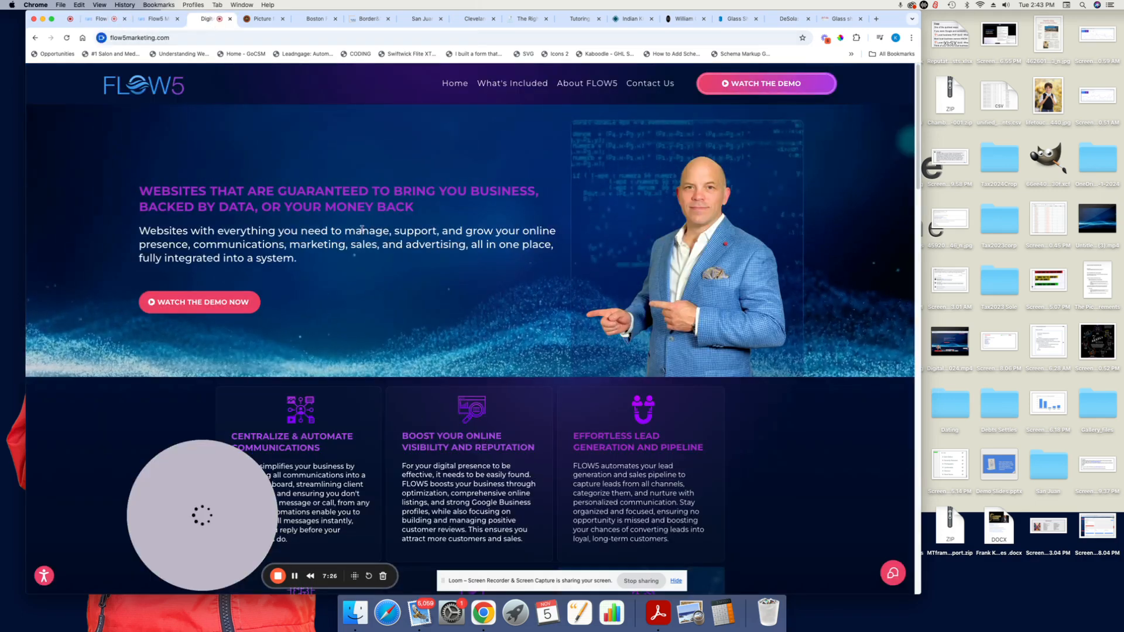
pyautogui.moveTo(308, 231); pyautogui.dragTo(350, 245)
pyautogui.scroll(-2, 446, 392)
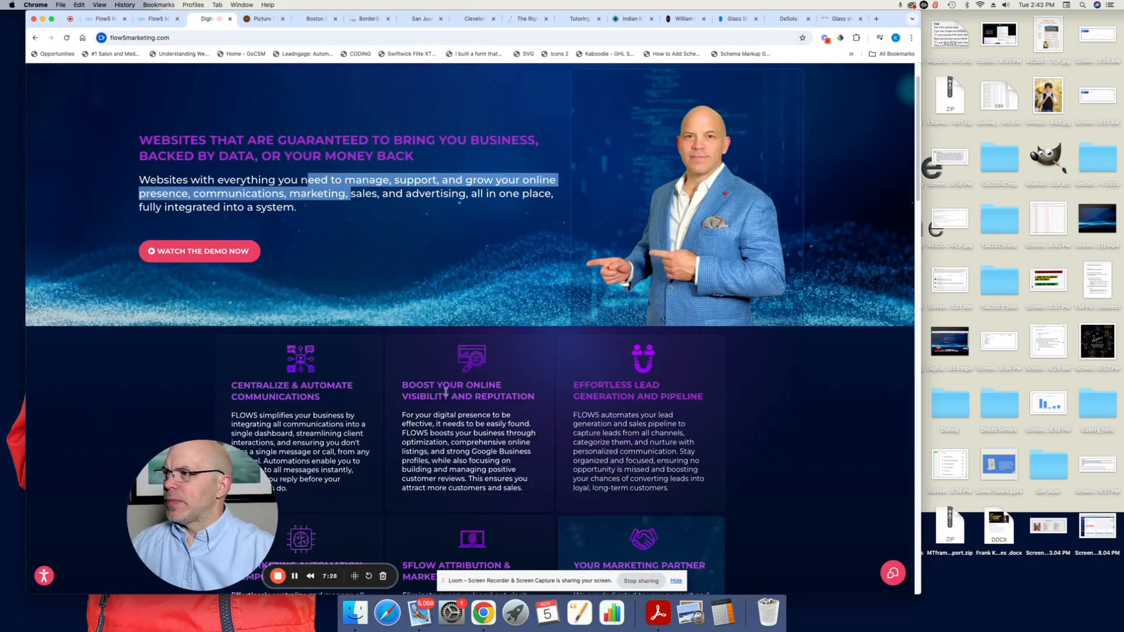
pyautogui.moveTo(443, 399); pyautogui.dragTo(470, 446)
pyautogui.scroll(-3, 556, 434)
pyautogui.moveTo(603, 321); pyautogui.dragTo(651, 367)
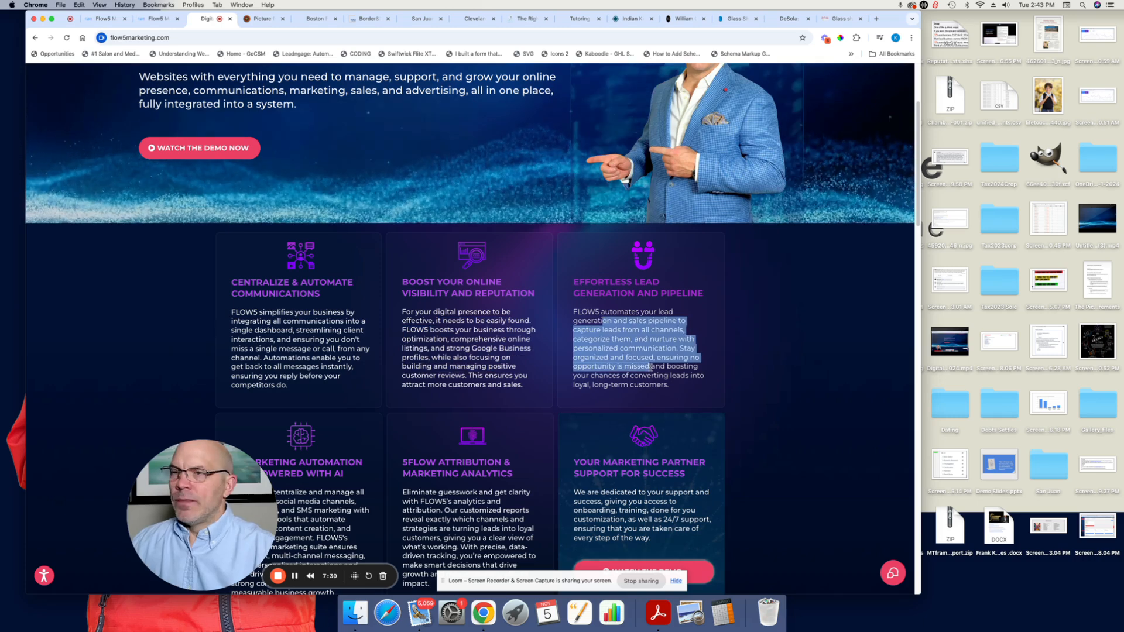
pyautogui.click(607, 329)
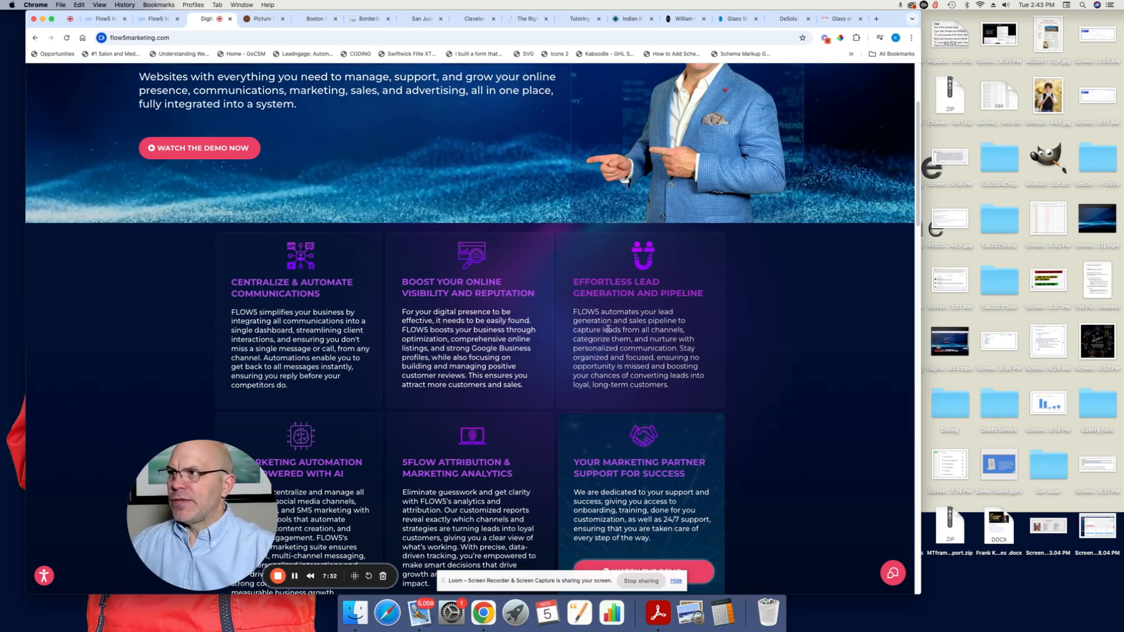
pyautogui.moveTo(600, 312); pyautogui.dragTo(610, 340)
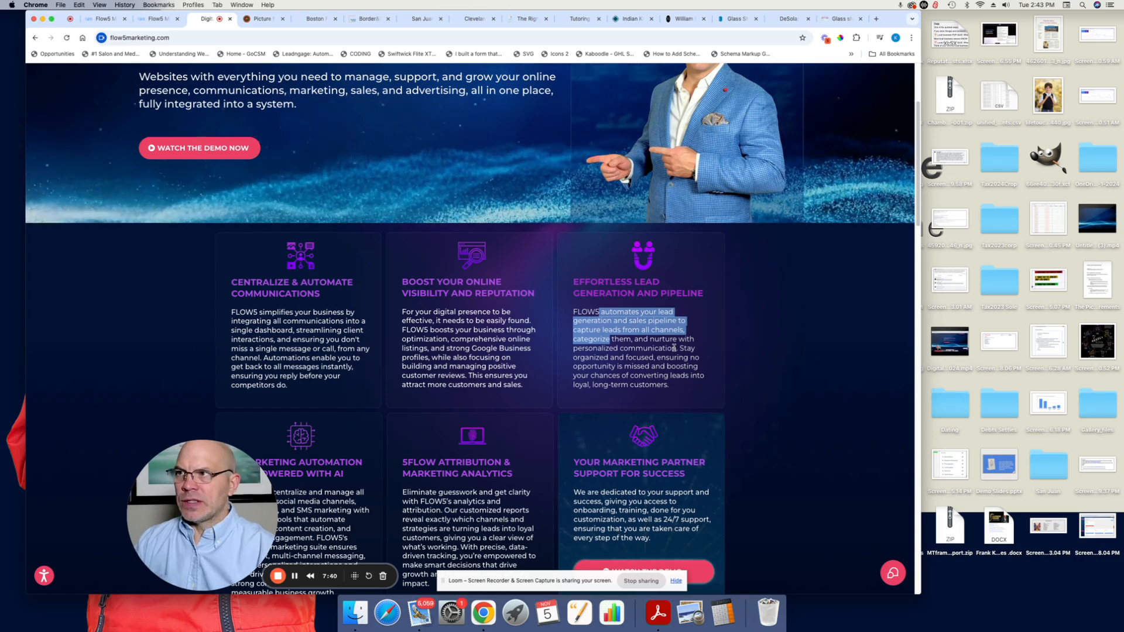
pyautogui.moveTo(613, 329); pyautogui.dragTo(631, 366)
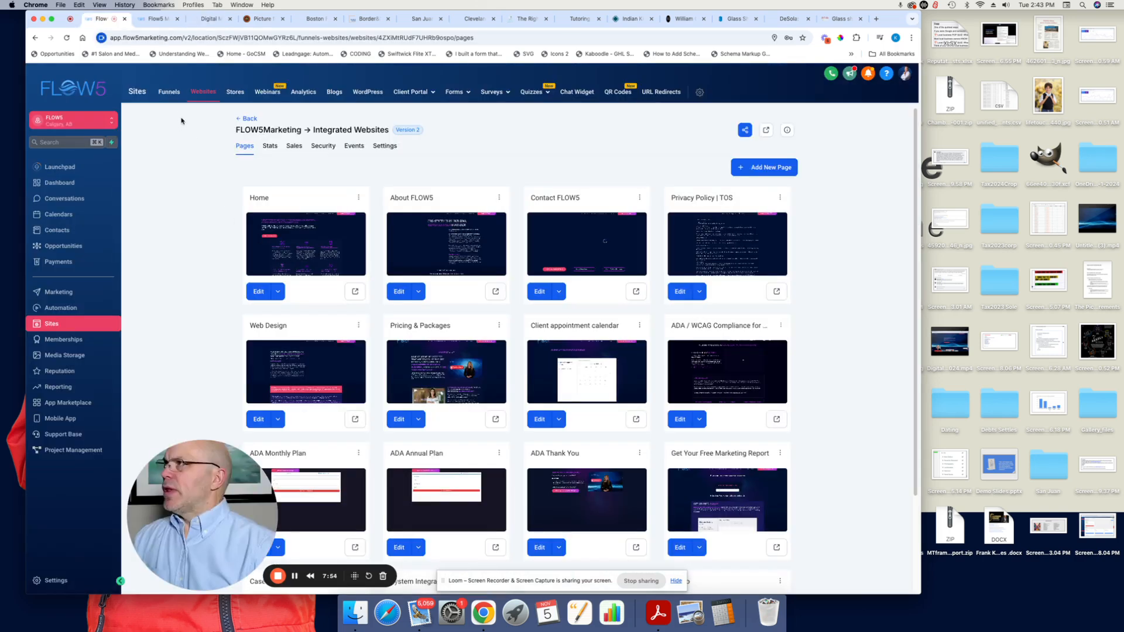
# Create a new funnel from blank named "test".
pyautogui.click(169, 92)
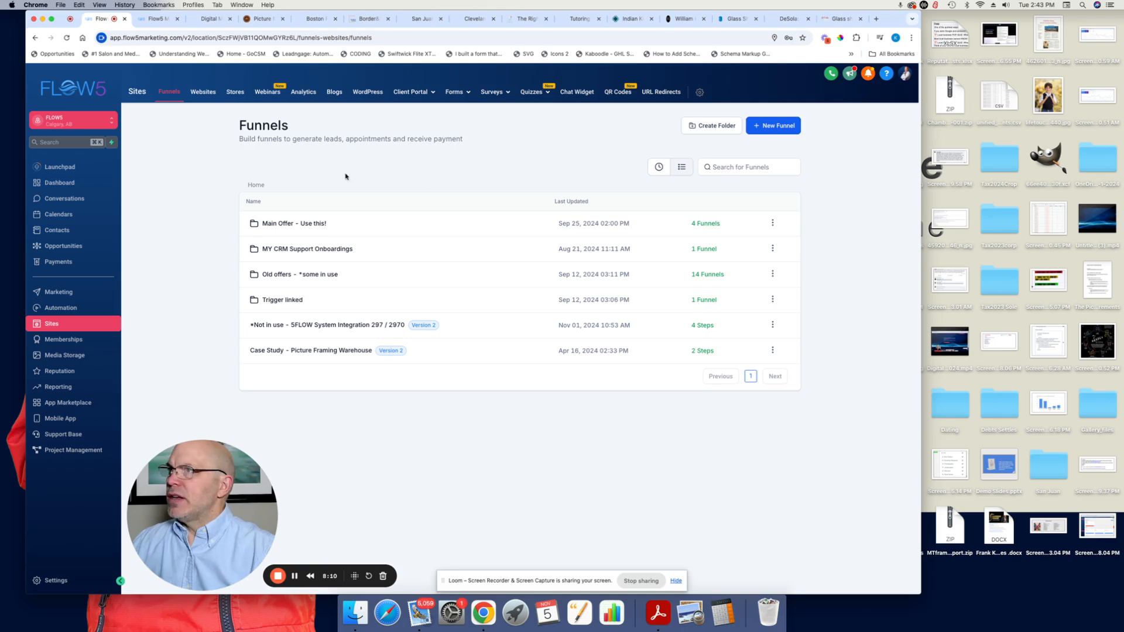
pyautogui.click(789, 131)
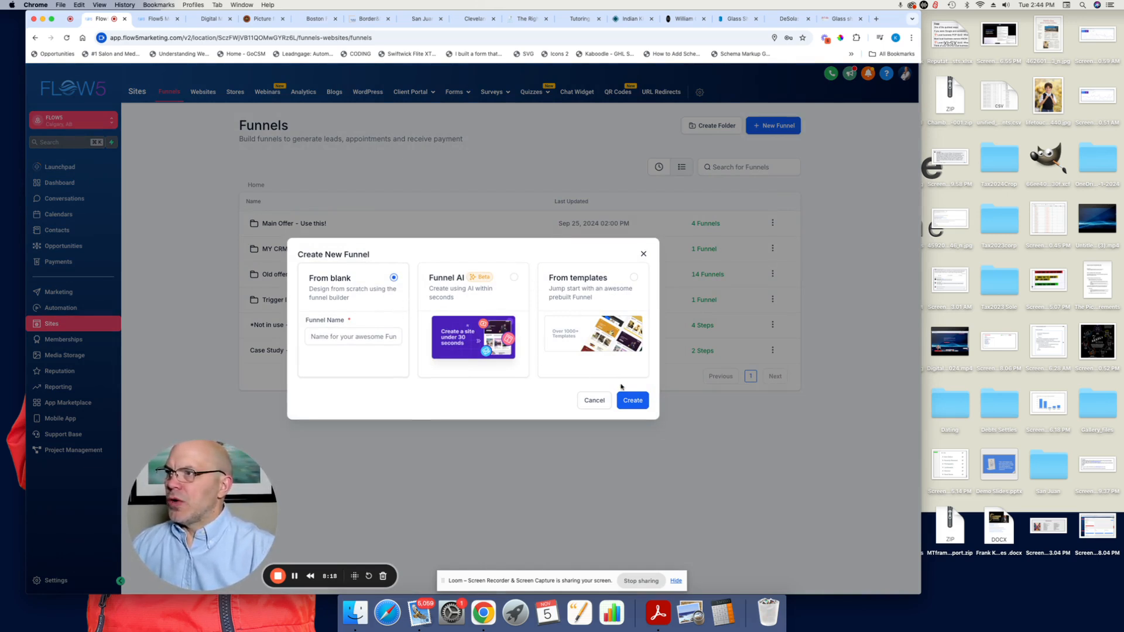
pyautogui.click(366, 332)
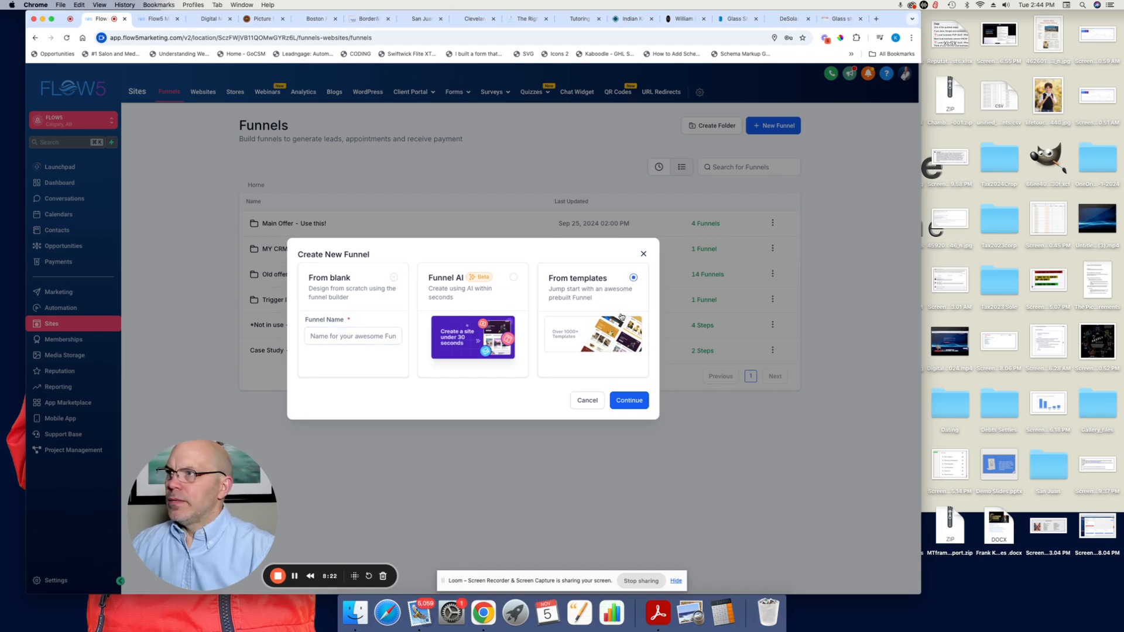
pyautogui.click(626, 280)
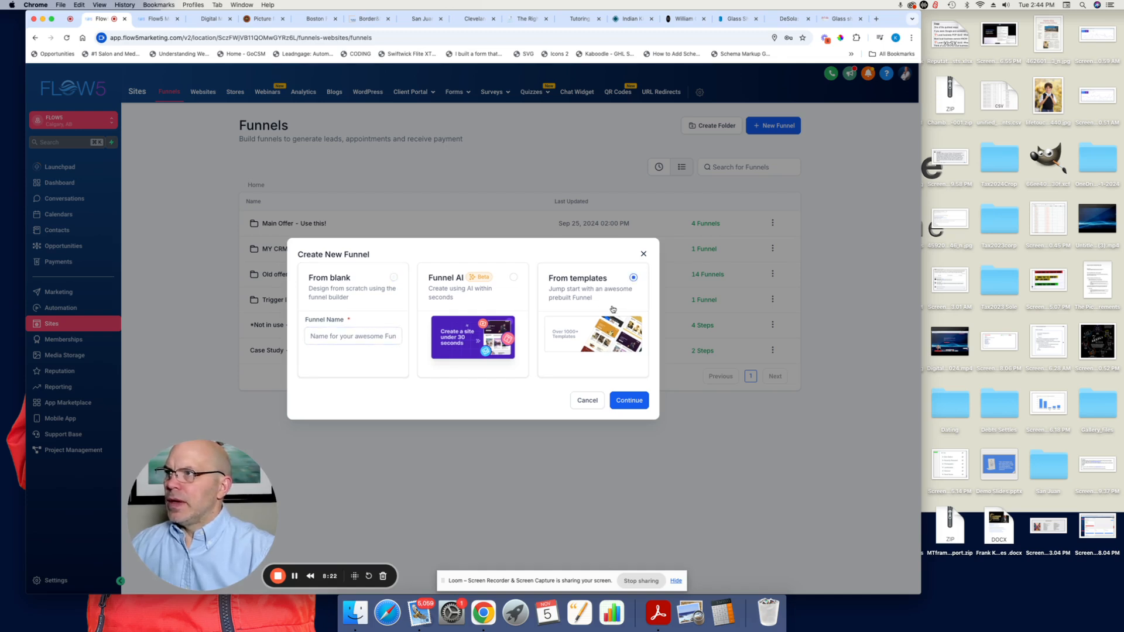
pyautogui.click(387, 282)
pyautogui.click(385, 333)
pyautogui.write('test')
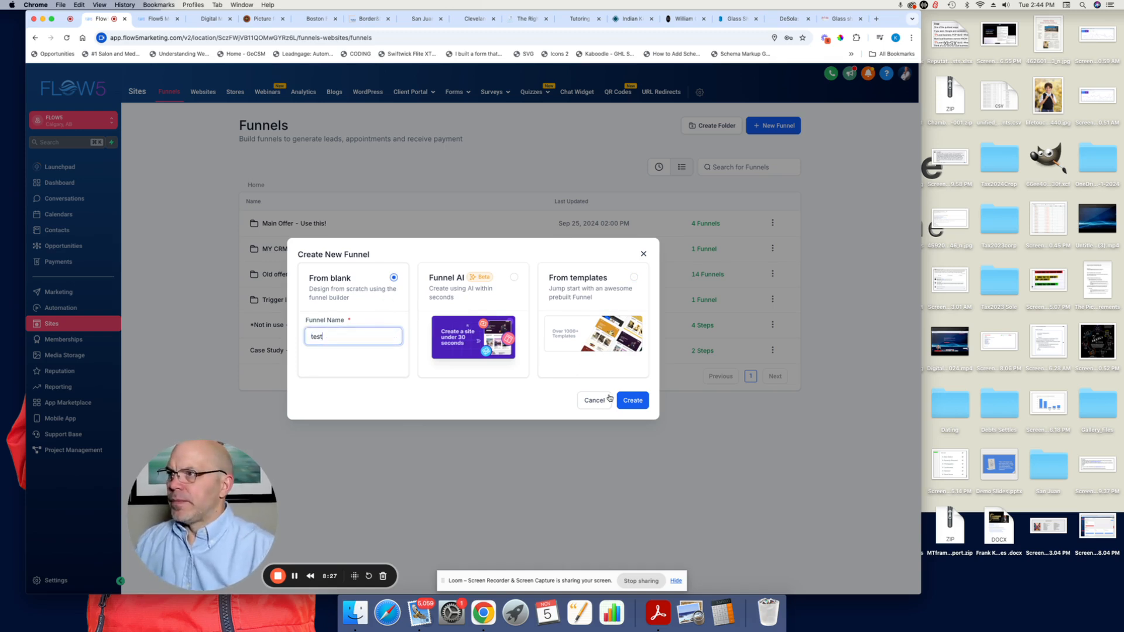
pyautogui.click(633, 400)
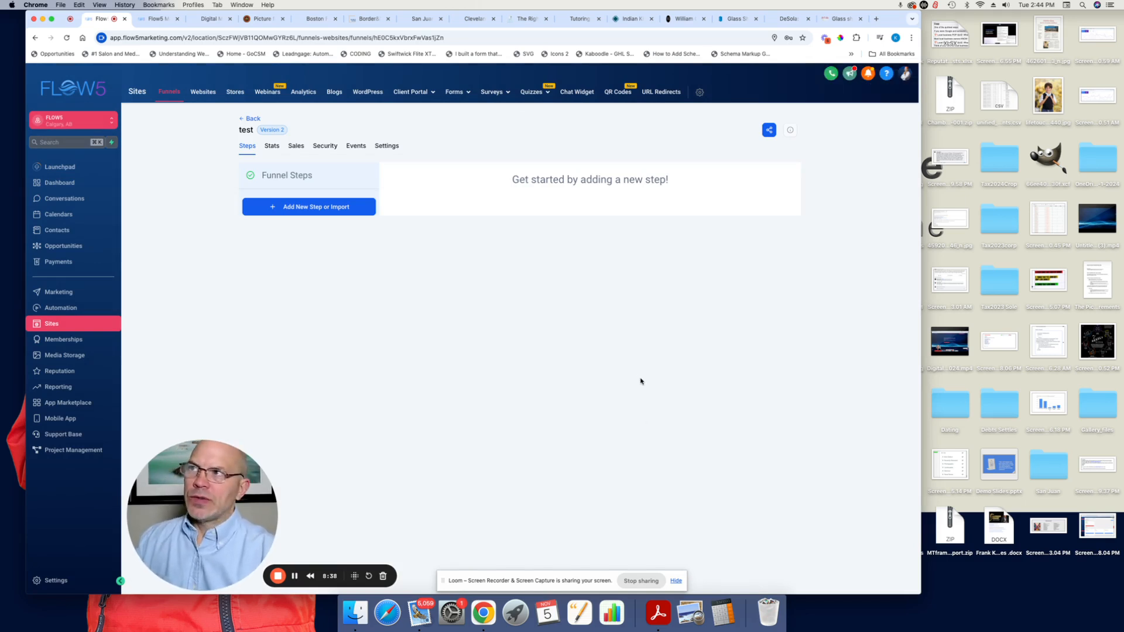
# Add a funnel step with the page name "test" and the path "test".
pyautogui.click(348, 213)
pyautogui.click(449, 288)
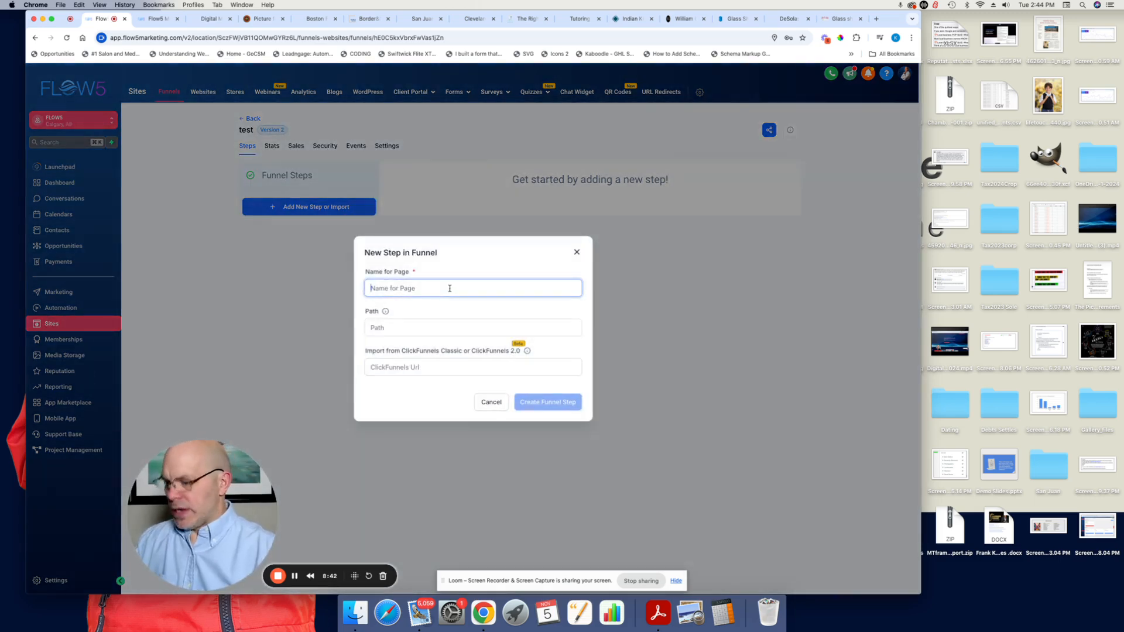
pyautogui.write('ttest')
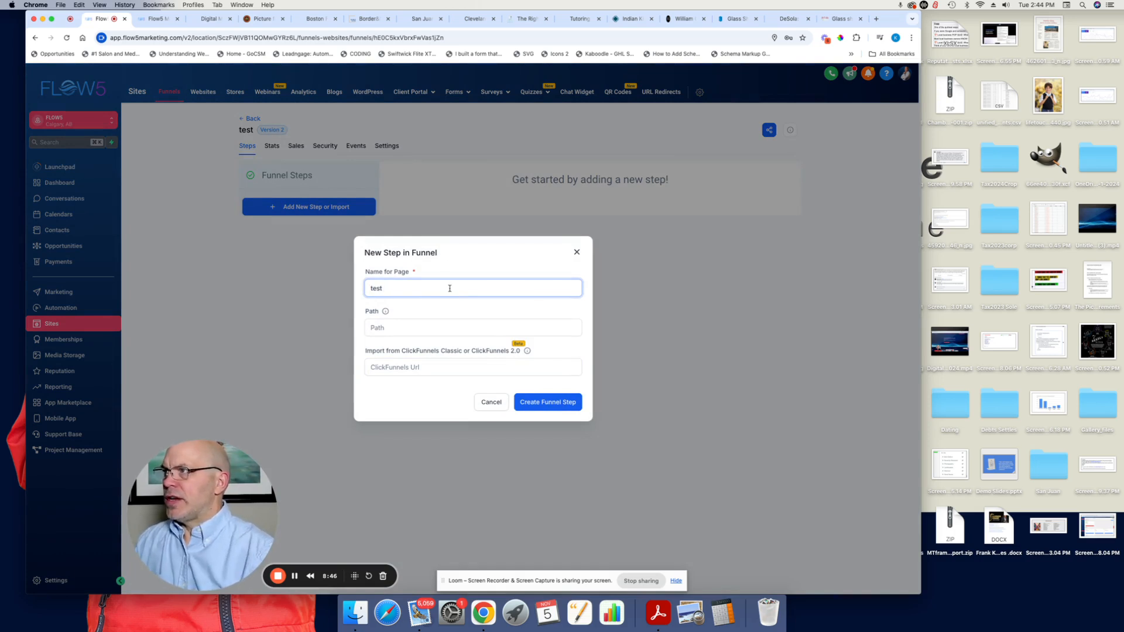
pyautogui.click(492, 327)
pyautogui.write('test')
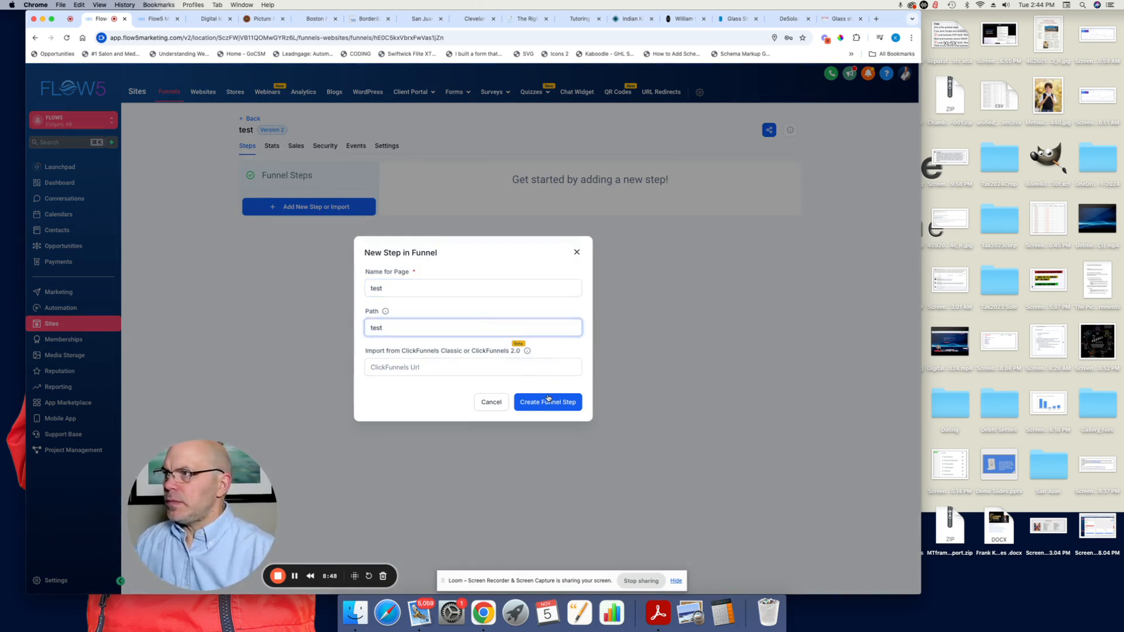
pyautogui.click(545, 402)
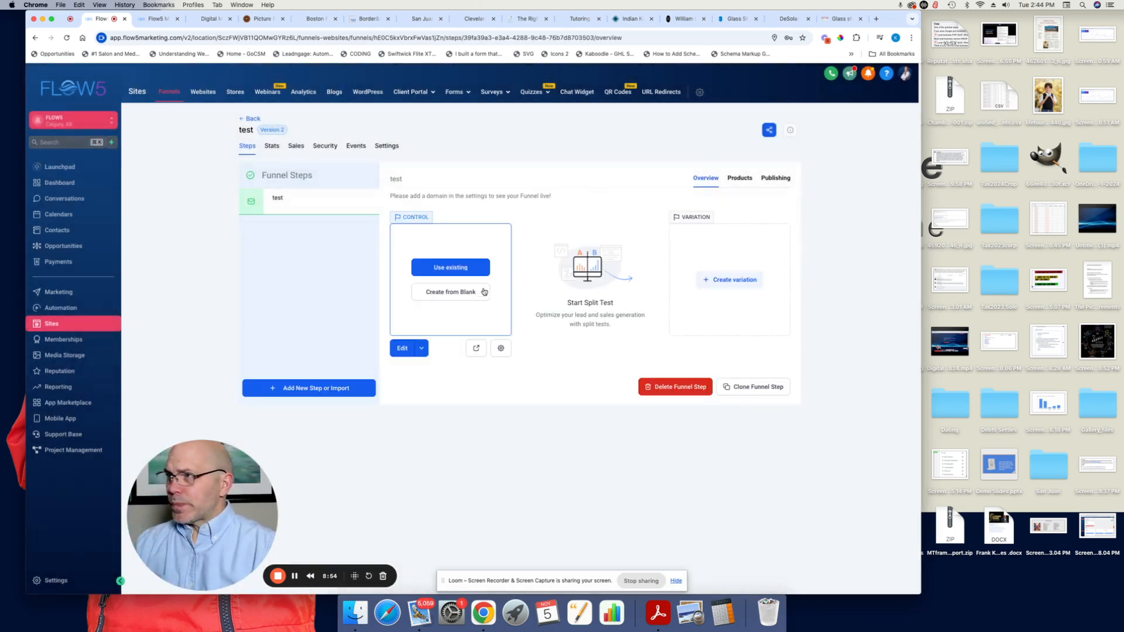
# Import the existing Home page of the "FLOW5Marketing → Integrated Websites" website as the funnel step's control page.
pyautogui.click(478, 269)
pyautogui.click(438, 332)
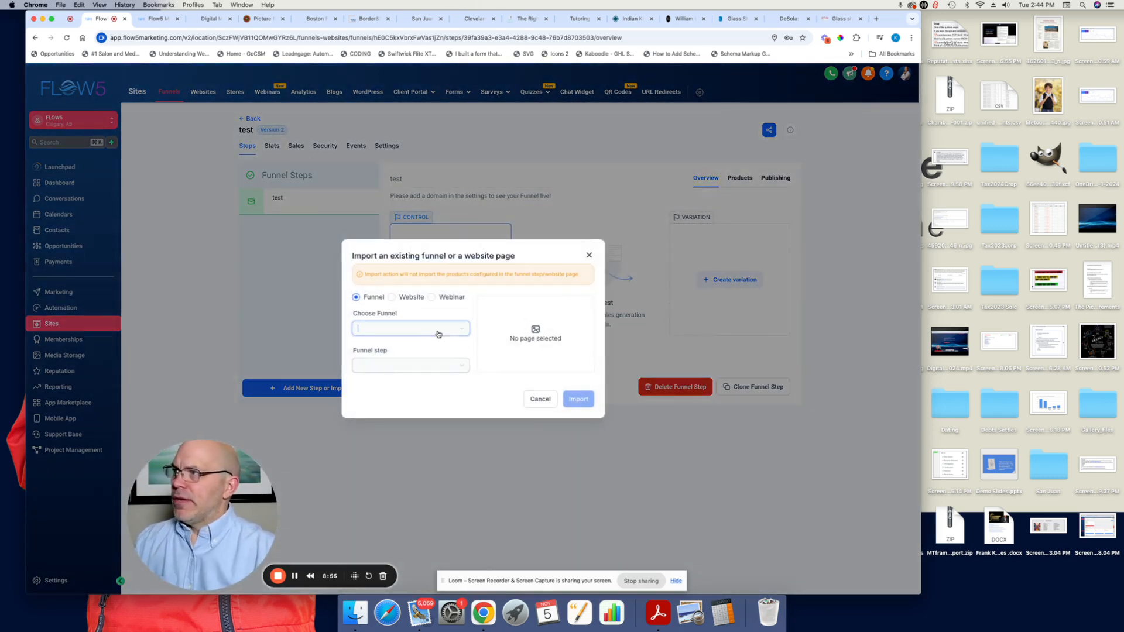
pyautogui.scroll(-1, 398, 379)
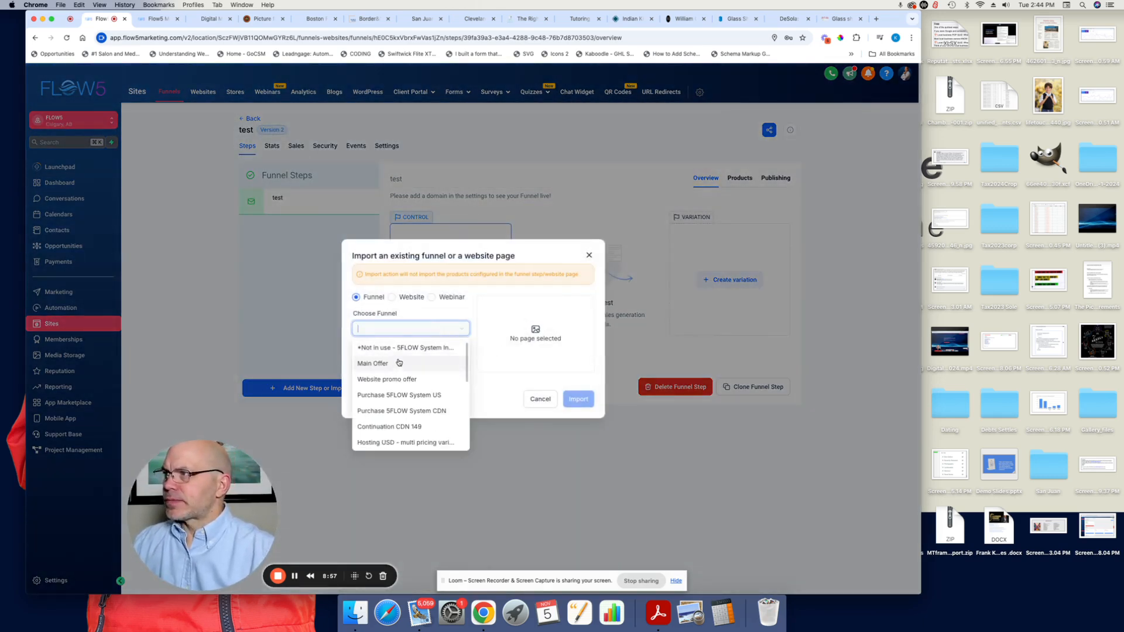
pyautogui.click(403, 297)
pyautogui.click(394, 328)
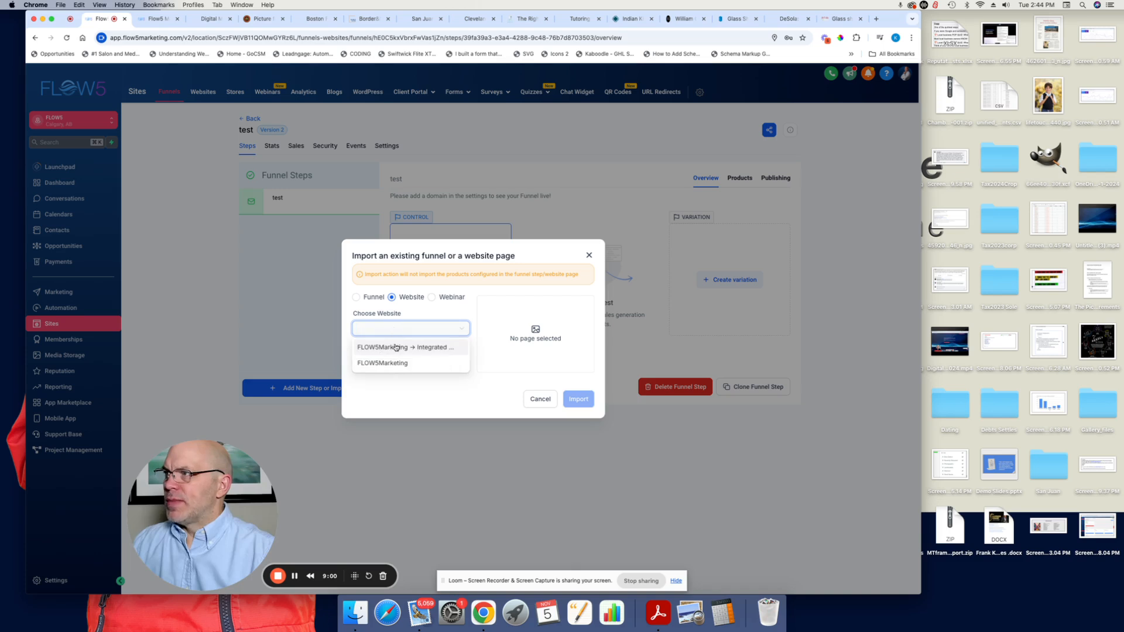
pyautogui.click(396, 348)
pyautogui.click(393, 366)
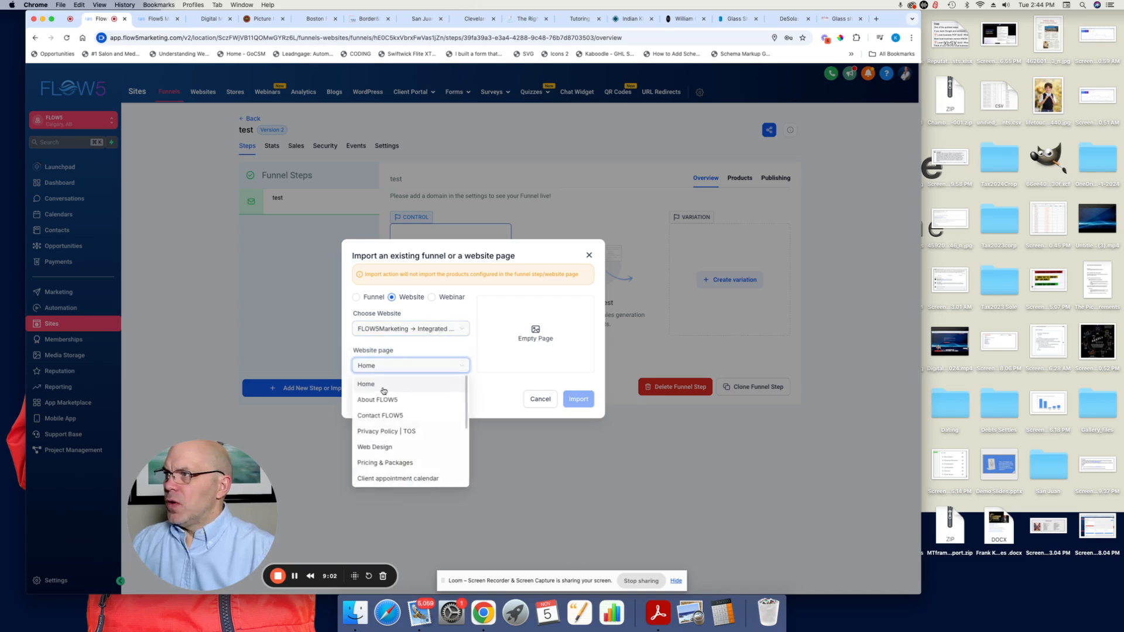
pyautogui.click(384, 390)
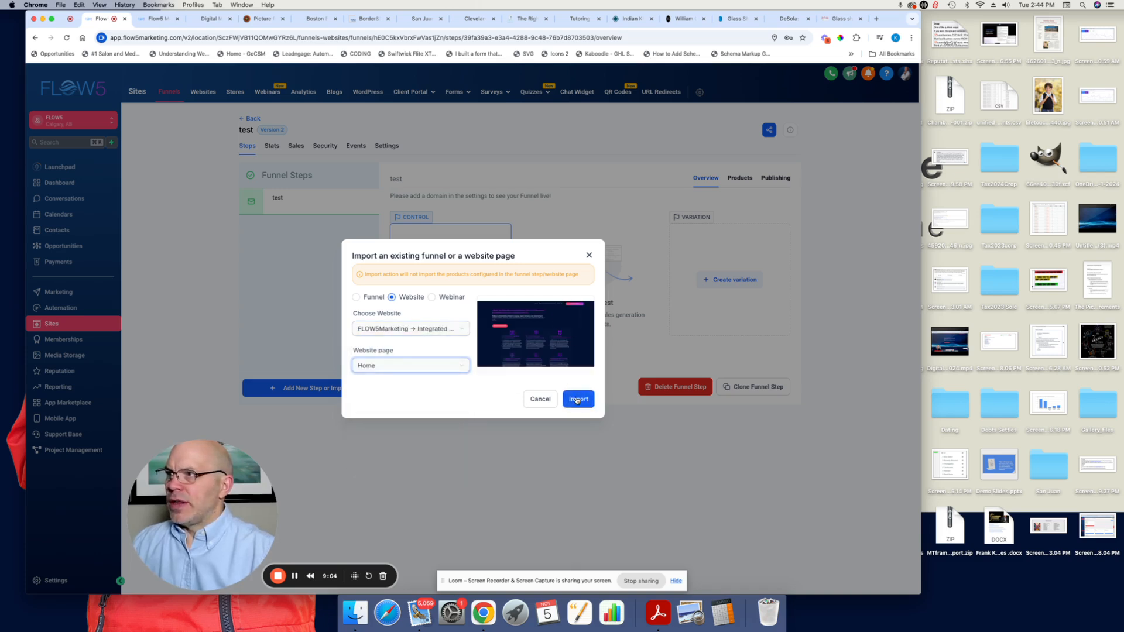
pyautogui.click(577, 400)
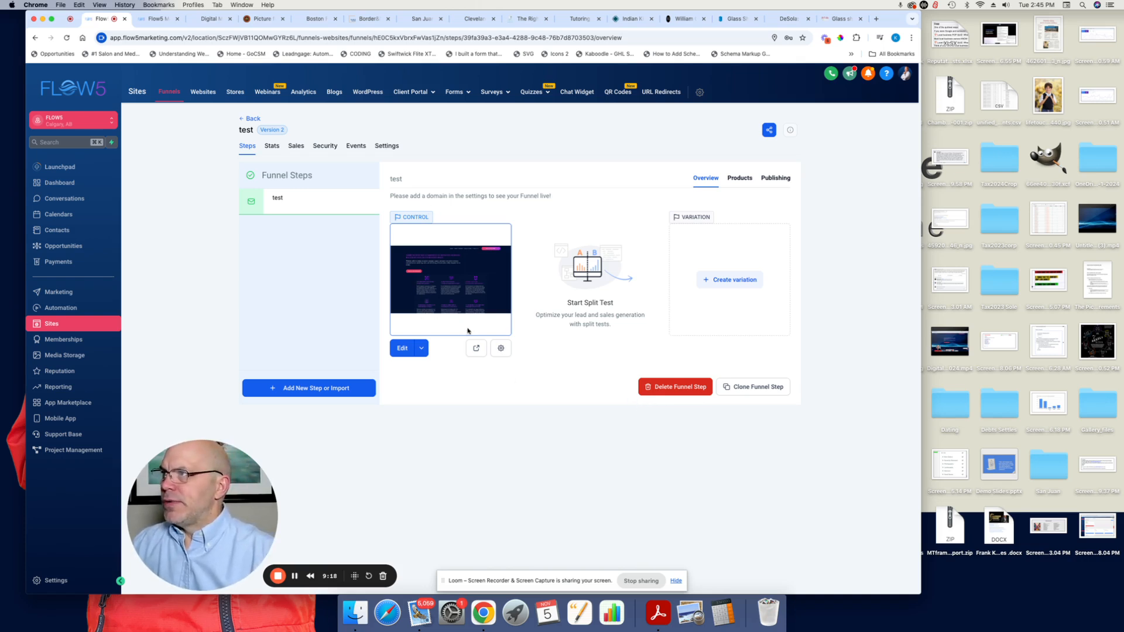
# Open the imported page for editing and replace the hero sub-headline with "aewffacf q4 fgw34 g".
pyautogui.click(401, 349)
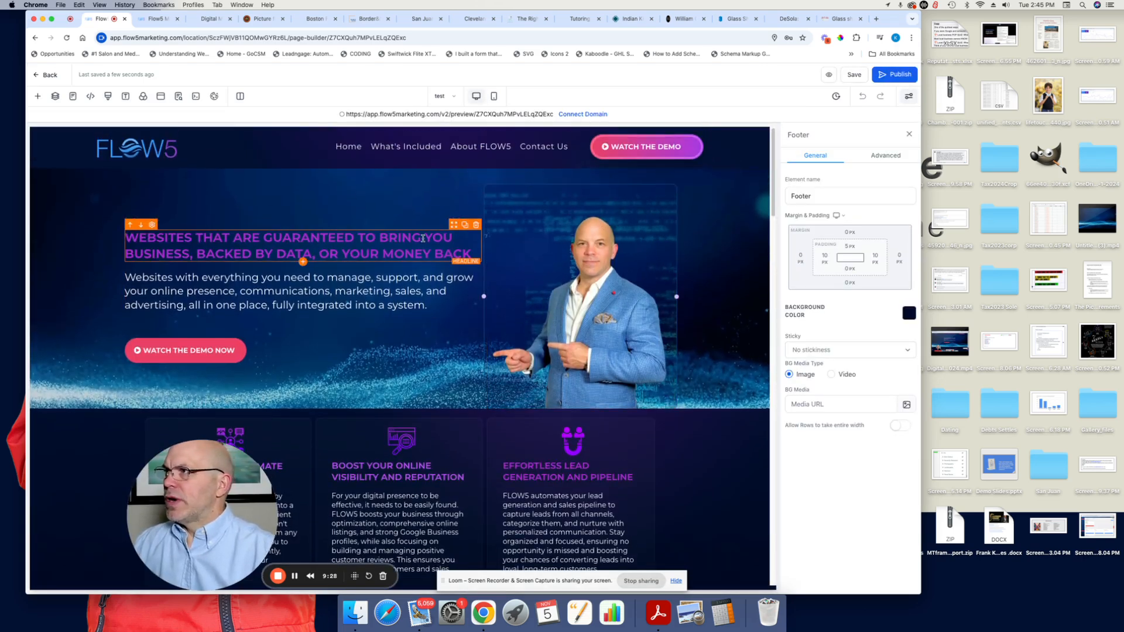
pyautogui.tripleClick(375, 287)
pyautogui.write('aewffacf q4 fgw34 g')
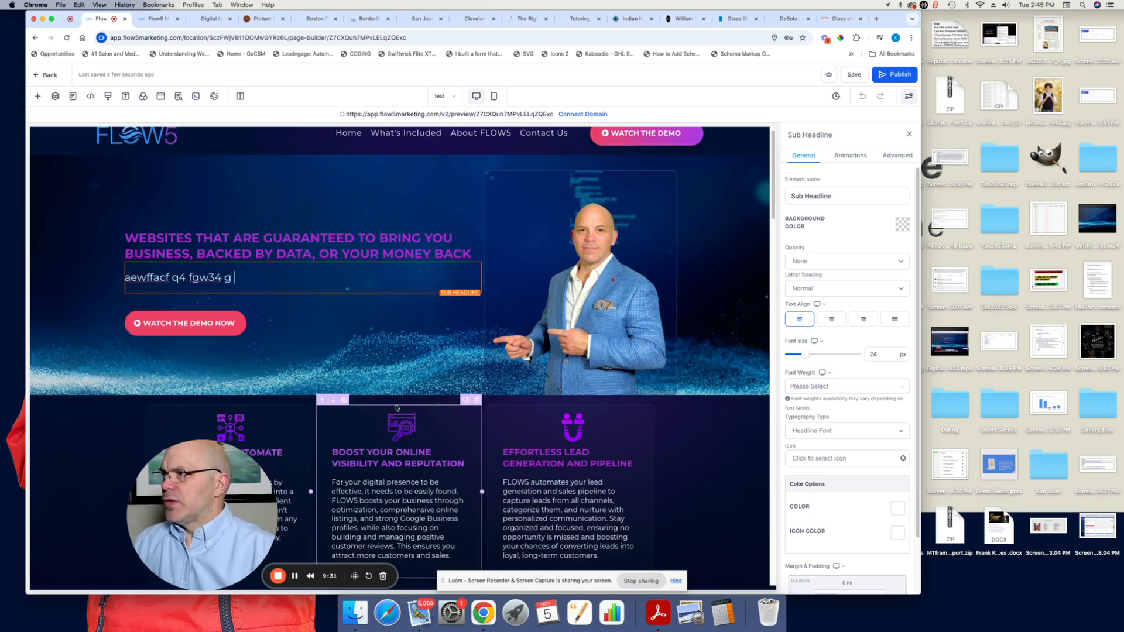
# Overwrite parts of the body text under "Ignite Your Potential" with the placeholder strings "aefwaewf a" and "aefg".
pyautogui.scroll(-3, 410, 409)
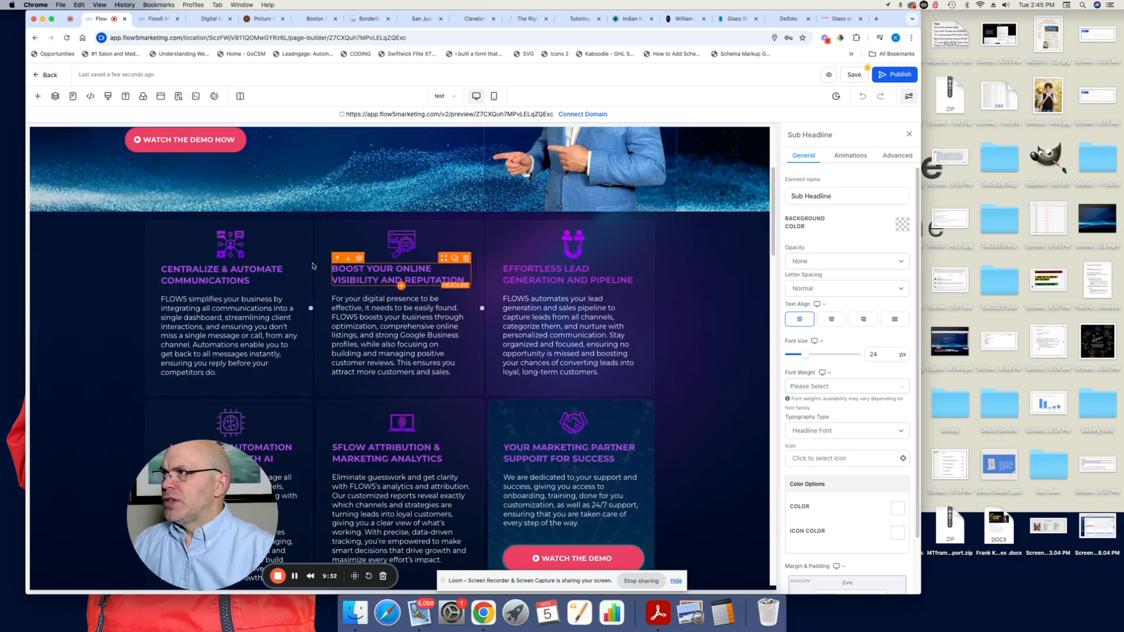
pyautogui.scroll(-1, 432, 502)
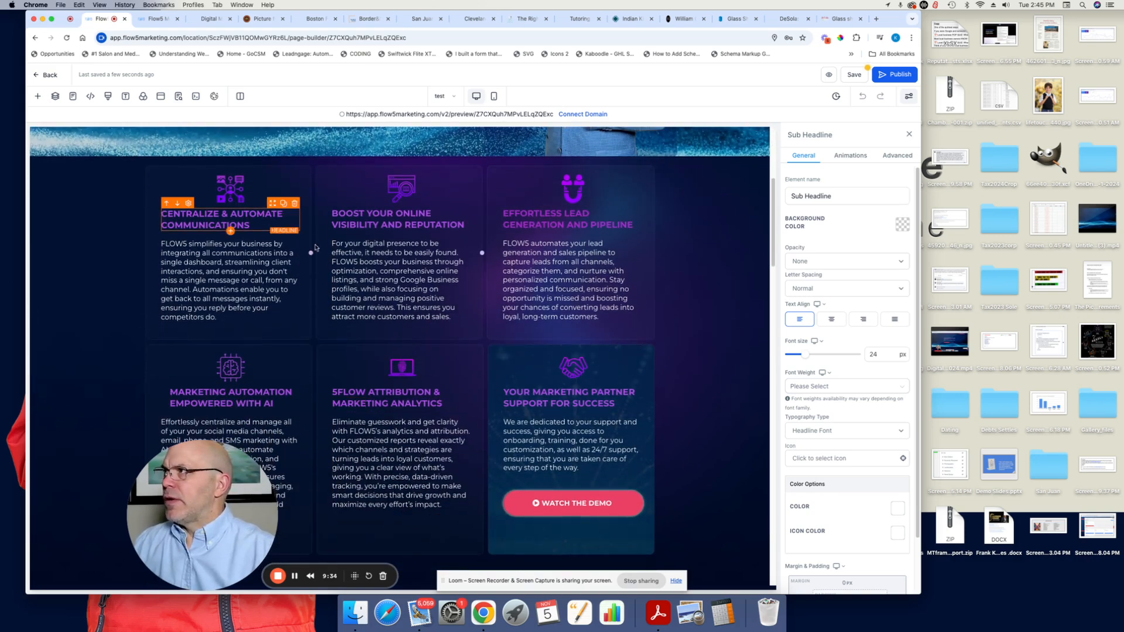
pyautogui.scroll(-5, 311, 304)
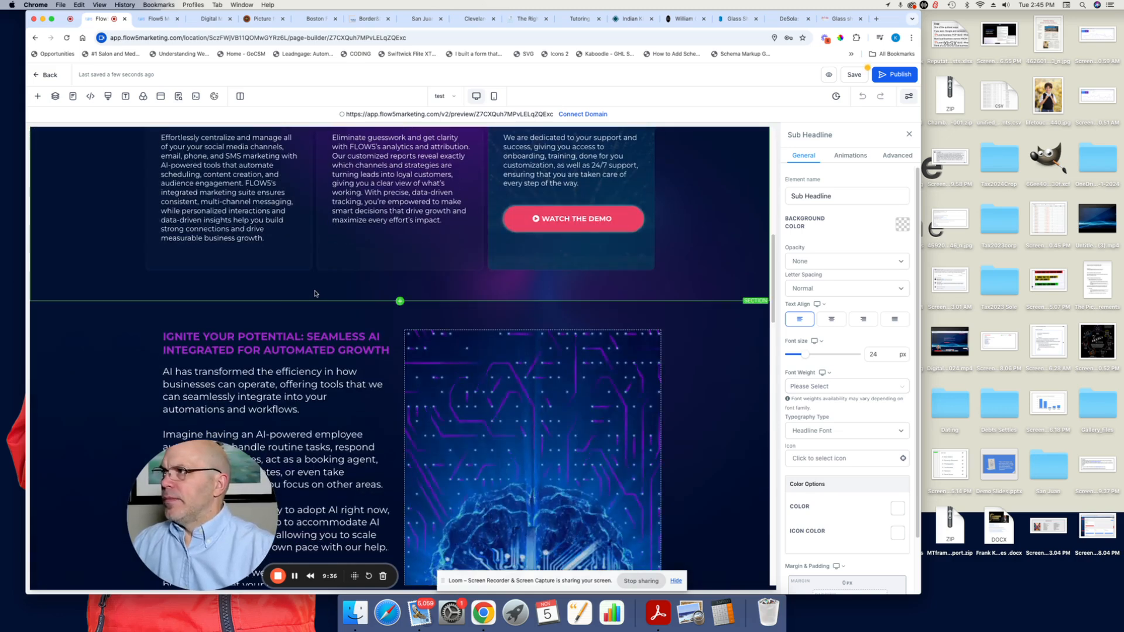
pyautogui.scroll(-1, 362, 403)
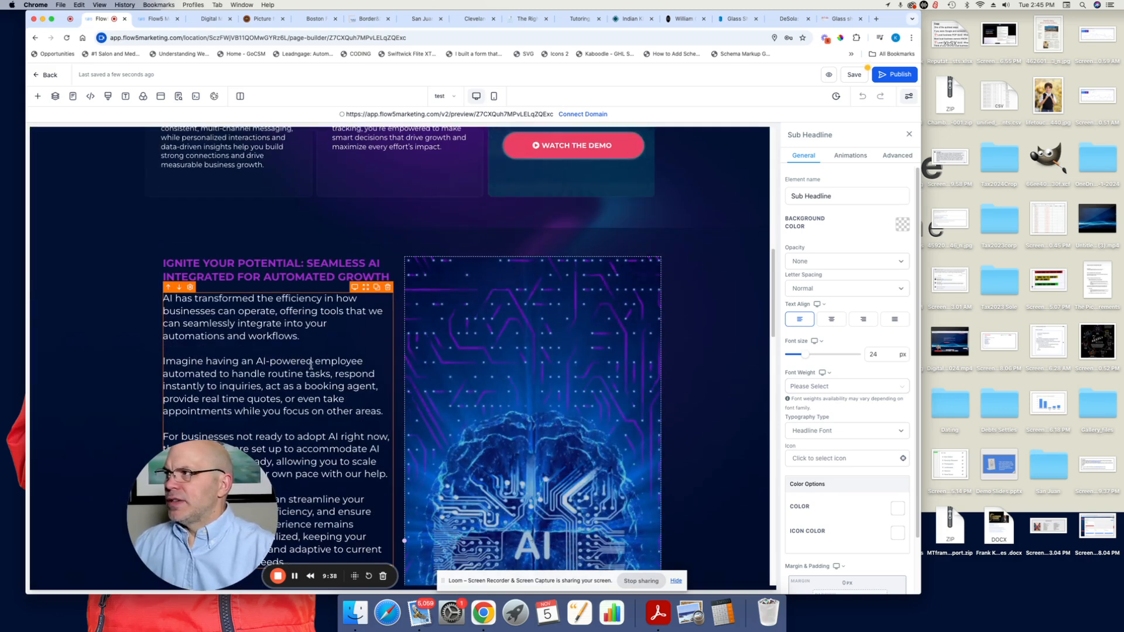
pyautogui.moveTo(278, 336); pyautogui.dragTo(367, 485)
pyautogui.write('aefwaewf a')
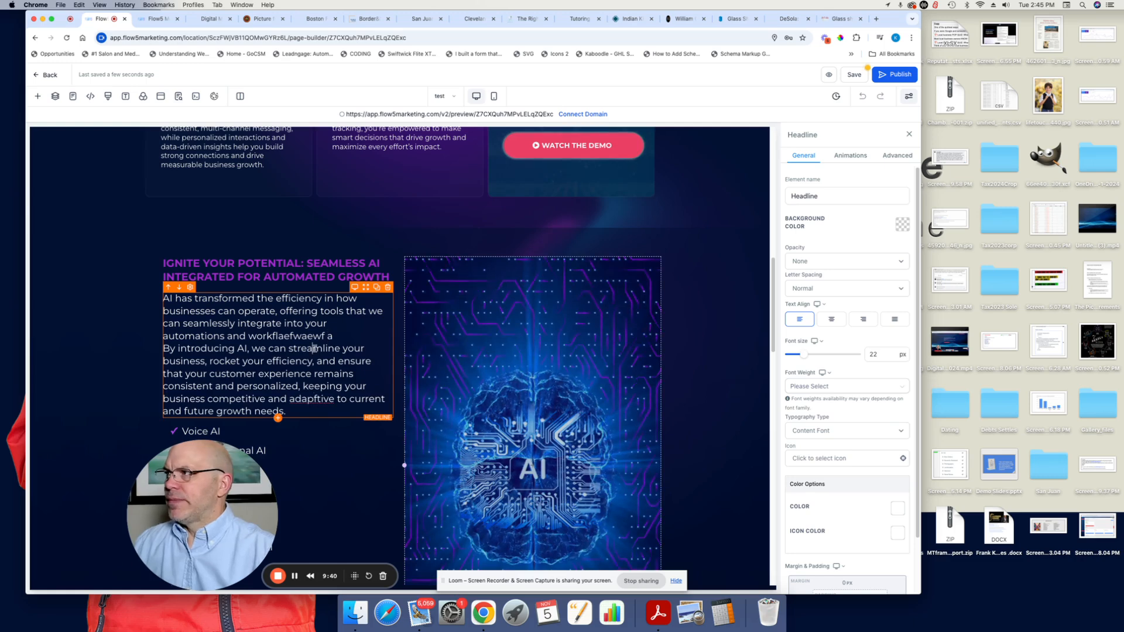
pyautogui.tripleClick(311, 349)
pyautogui.write('aefg')
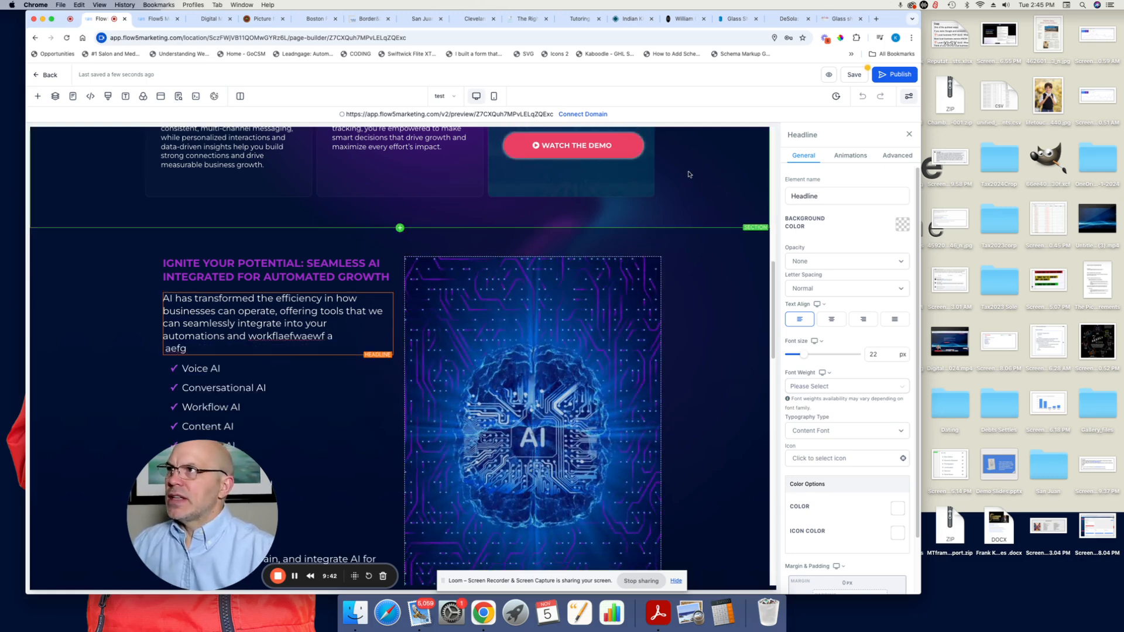
# Leave the page builder discarding the unsaved text edits, and return to the list of funnels.
pyautogui.scroll(1, 736, 288)
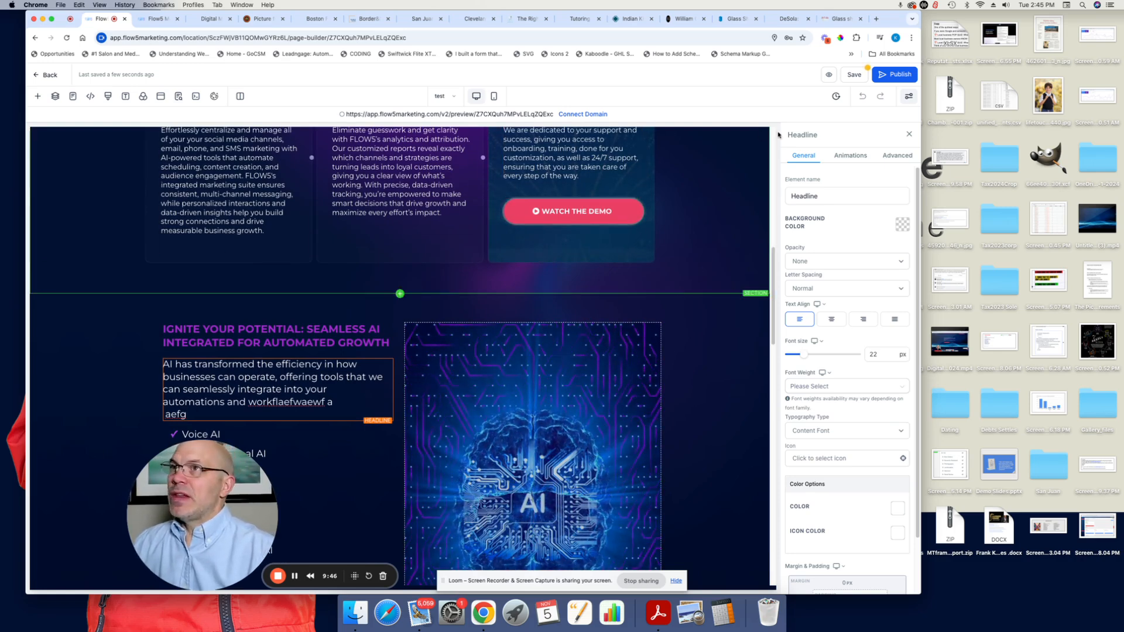
pyautogui.click(68, 38)
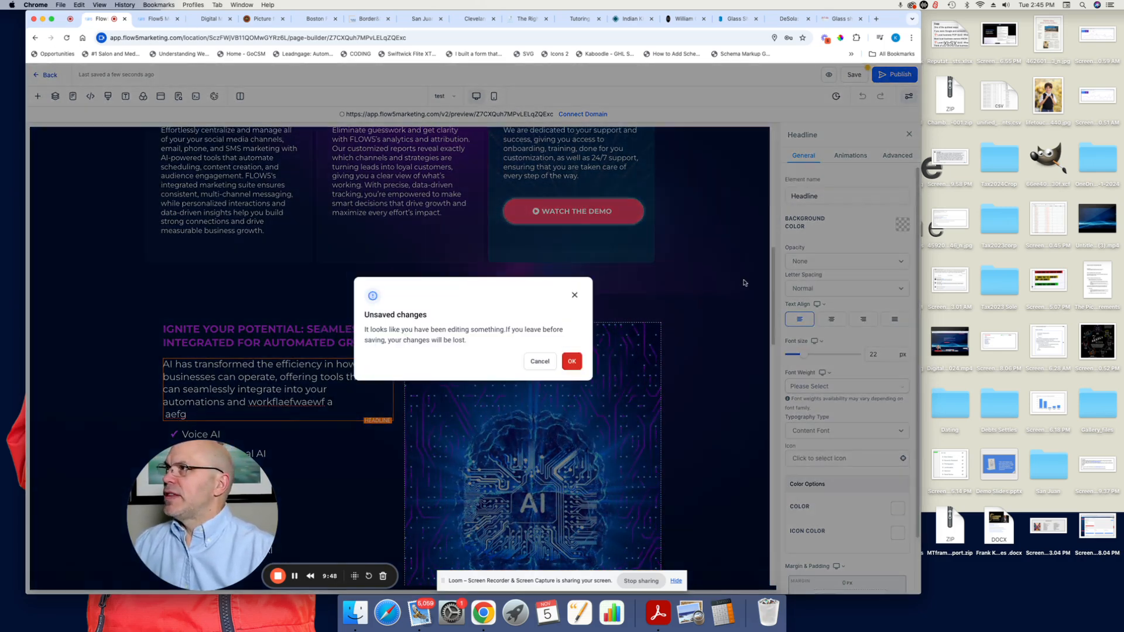
pyautogui.click(571, 361)
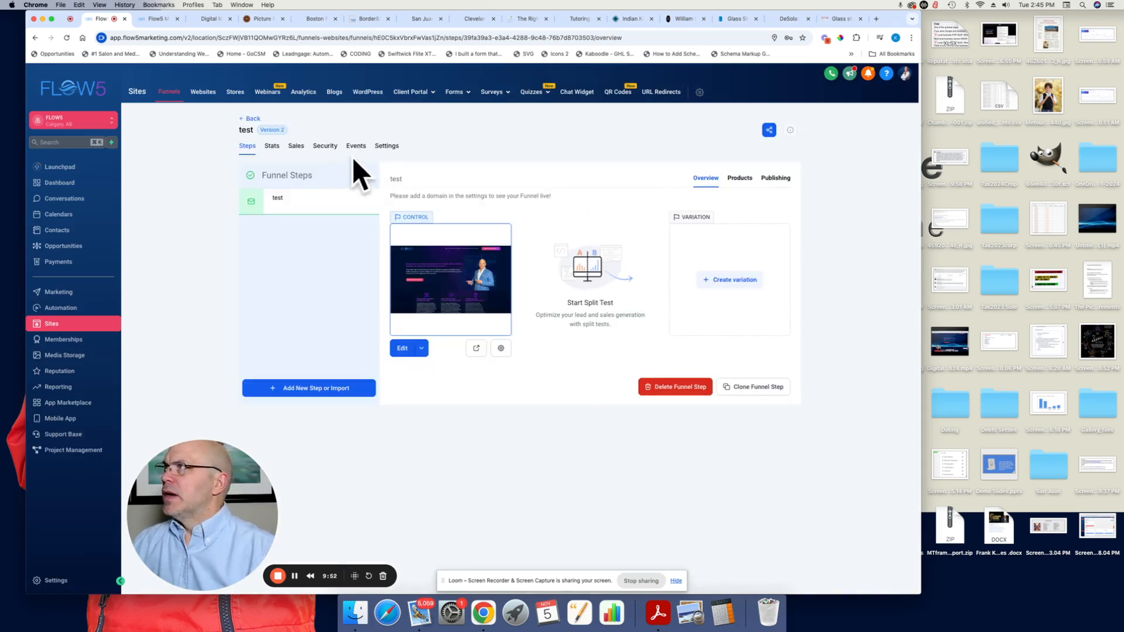
pyautogui.click(242, 120)
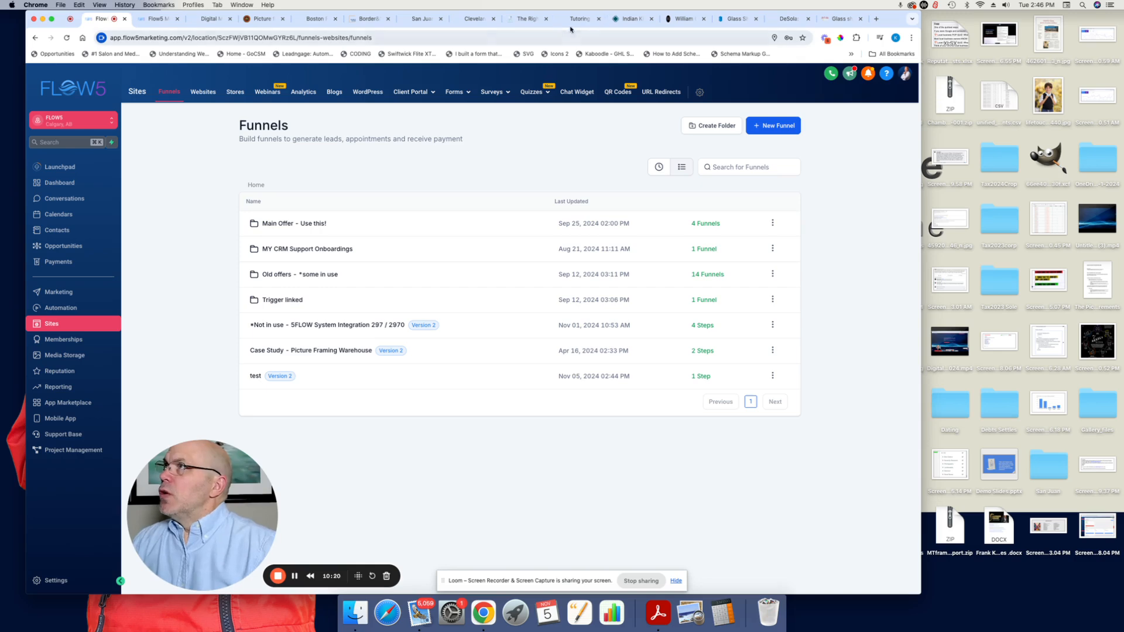
# Show the live marketing site's home page and feature blocks, and return to the account's funnels list.
pyautogui.click(209, 19)
pyautogui.scroll(1, 335, 218)
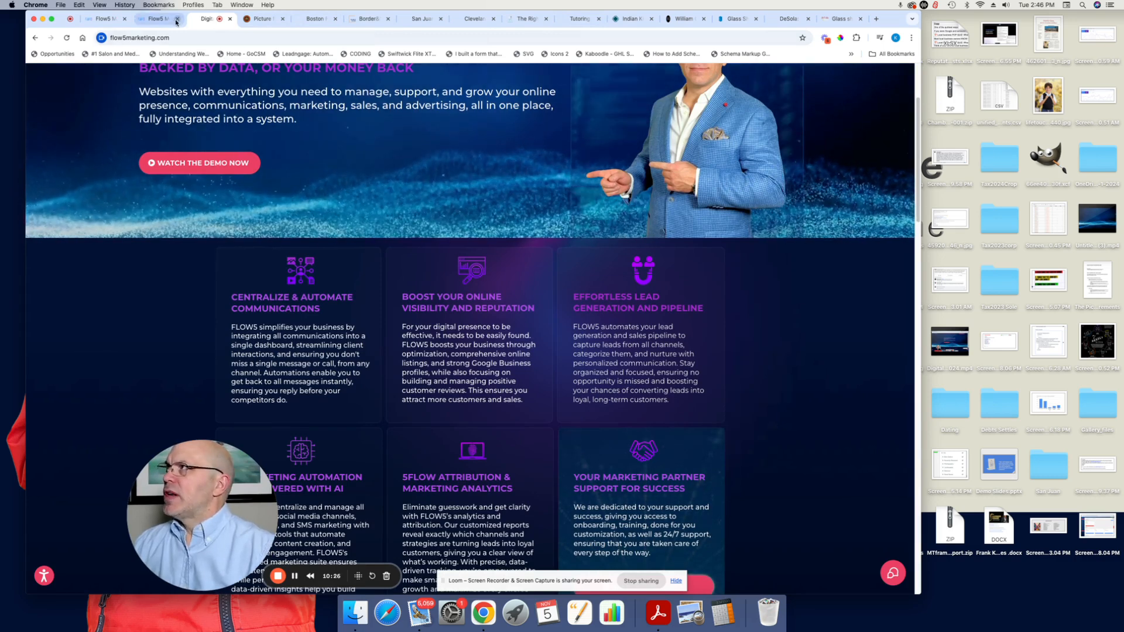
pyautogui.click(104, 19)
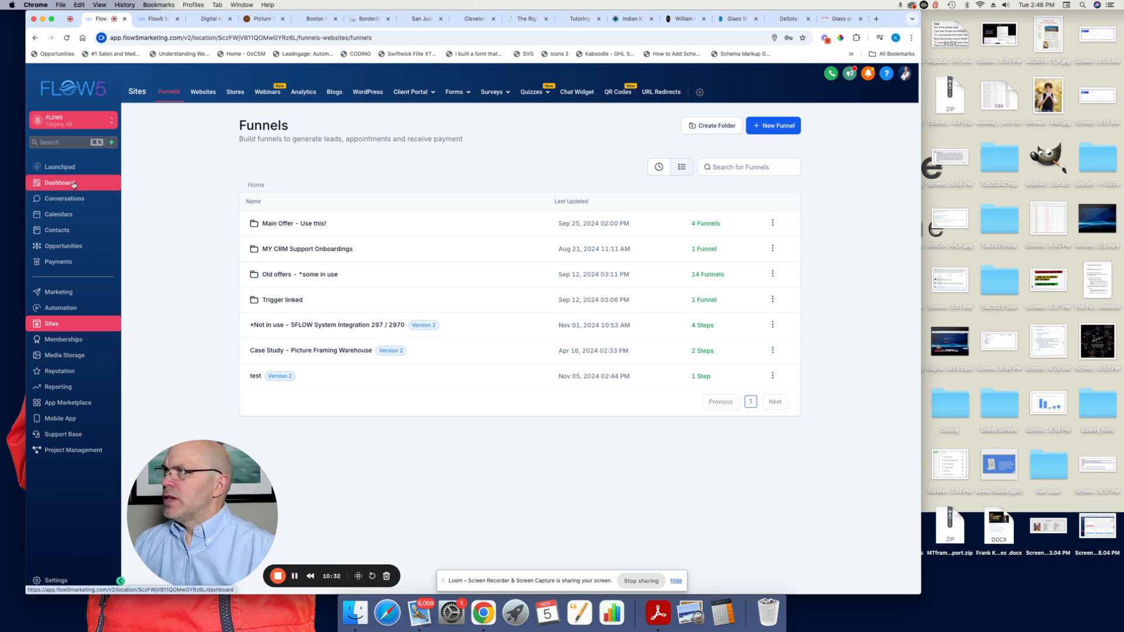
# Open the FLO account's dashboard and put it into edit mode.
pyautogui.click(155, 19)
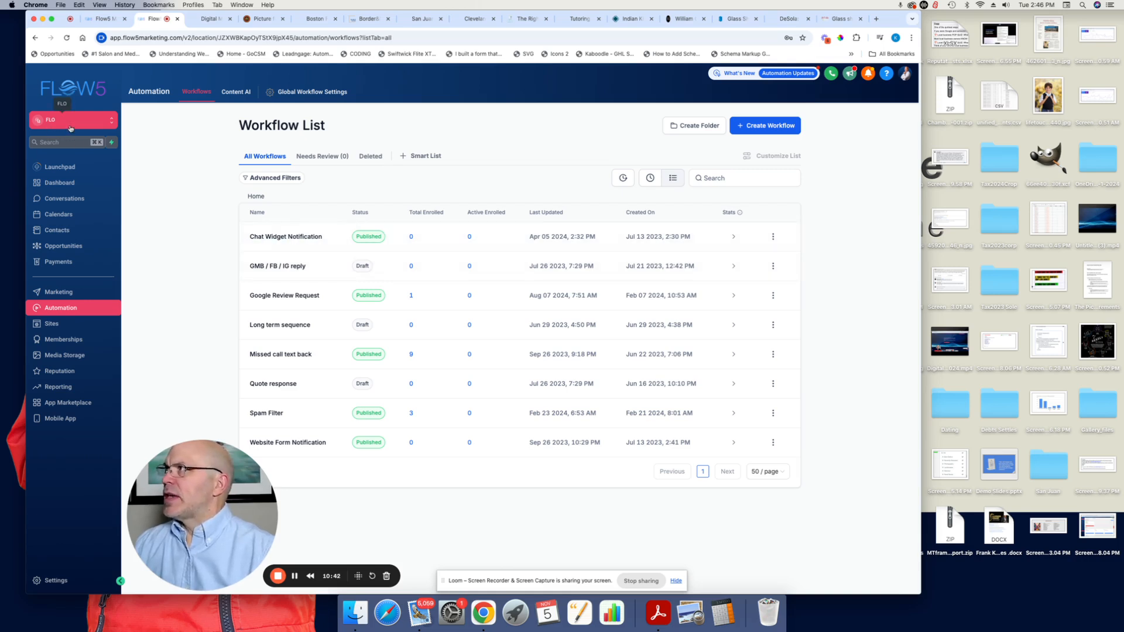
pyautogui.click(65, 185)
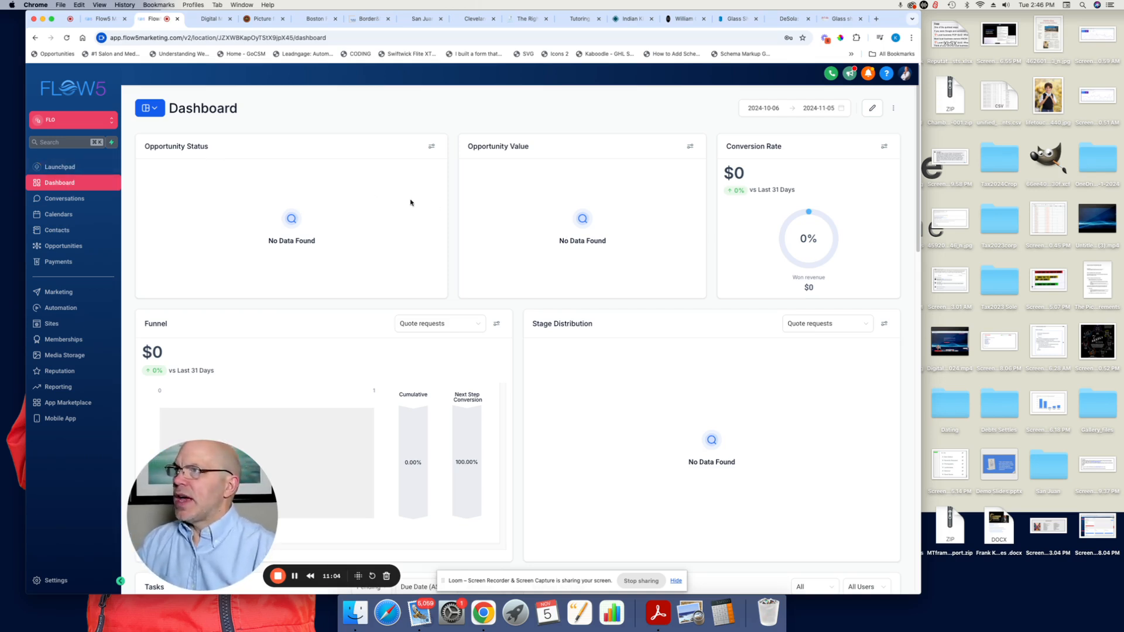
pyautogui.scroll(-2, 529, 318)
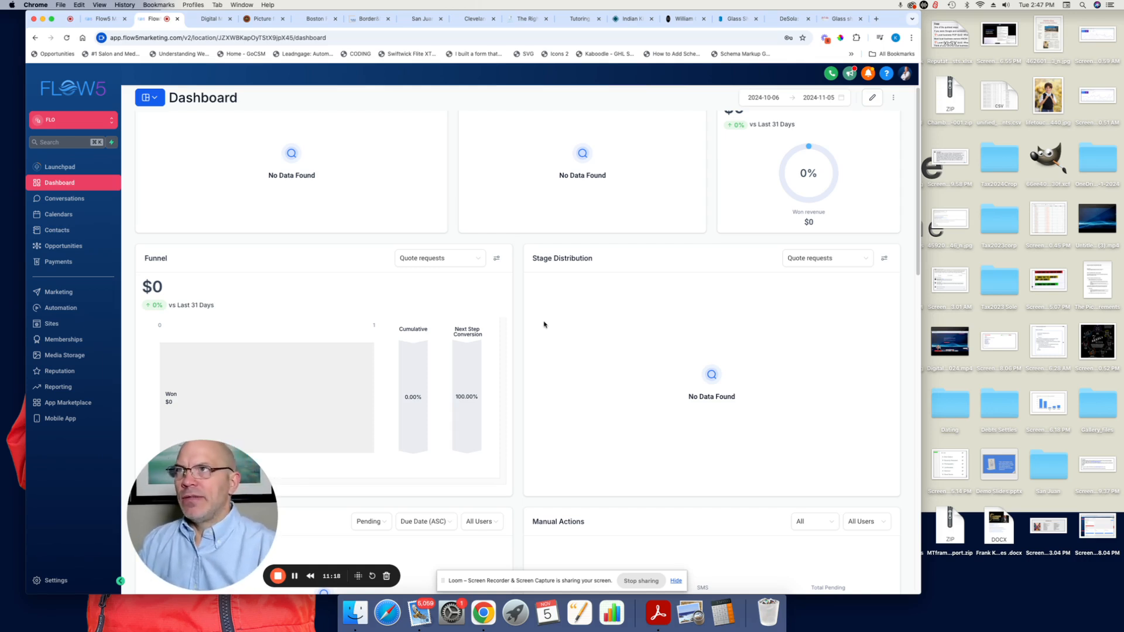
pyautogui.scroll(2, 777, 327)
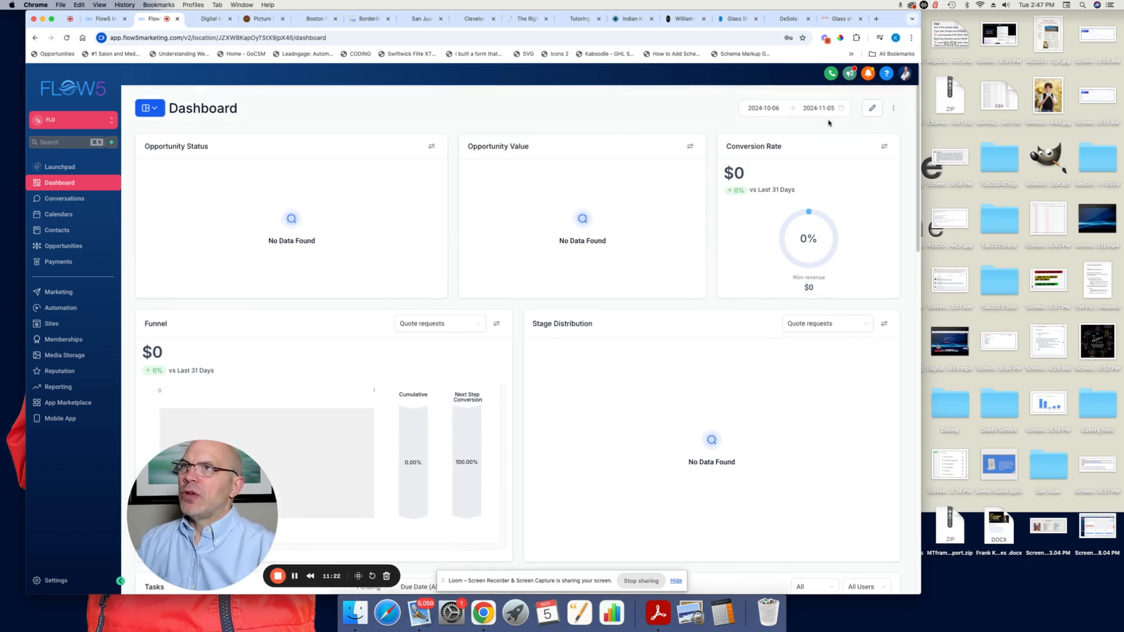
pyautogui.click(872, 109)
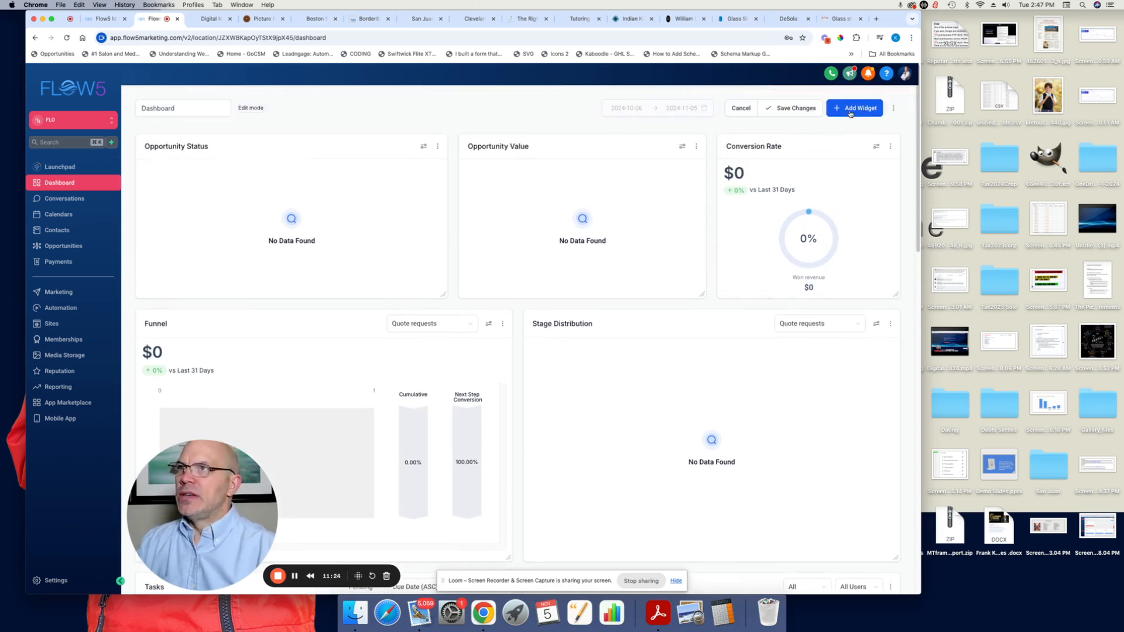
# Open the library for adding dashboard widgets and look through the Calls widgets, collapsing that category again.
pyautogui.click(851, 110)
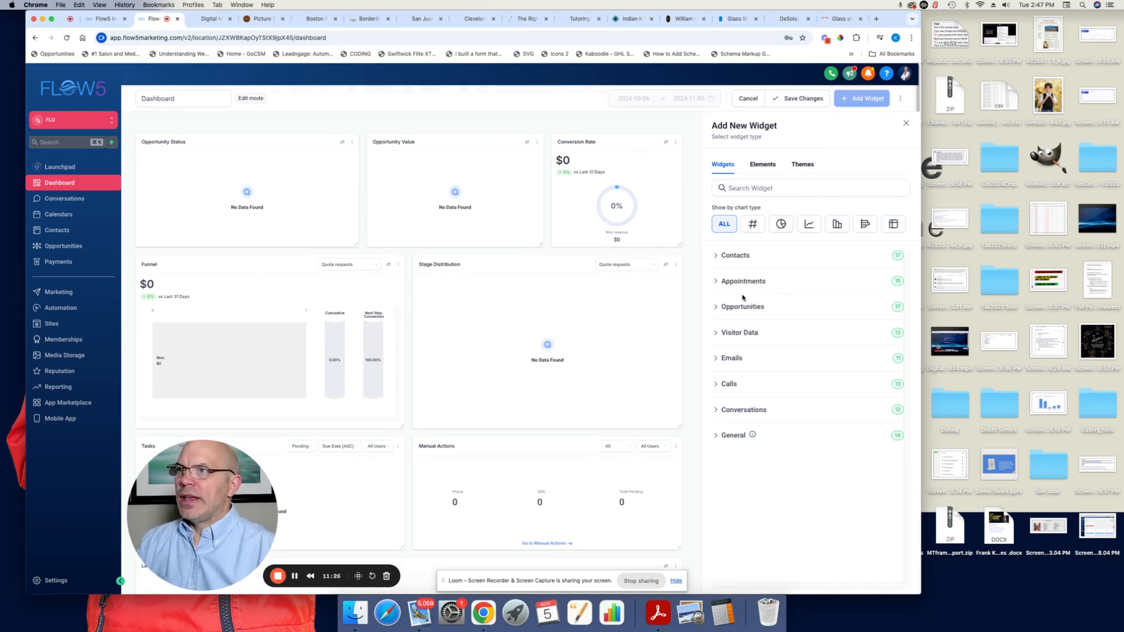
pyautogui.click(719, 385)
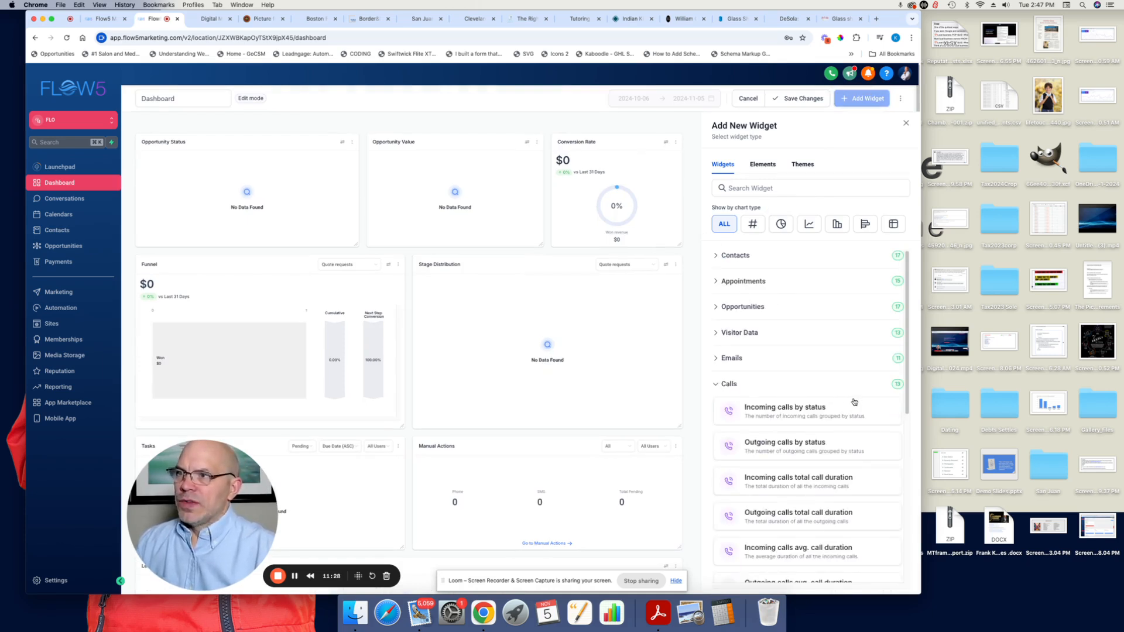
pyautogui.scroll(-5, 768, 436)
pyautogui.scroll(4, 768, 436)
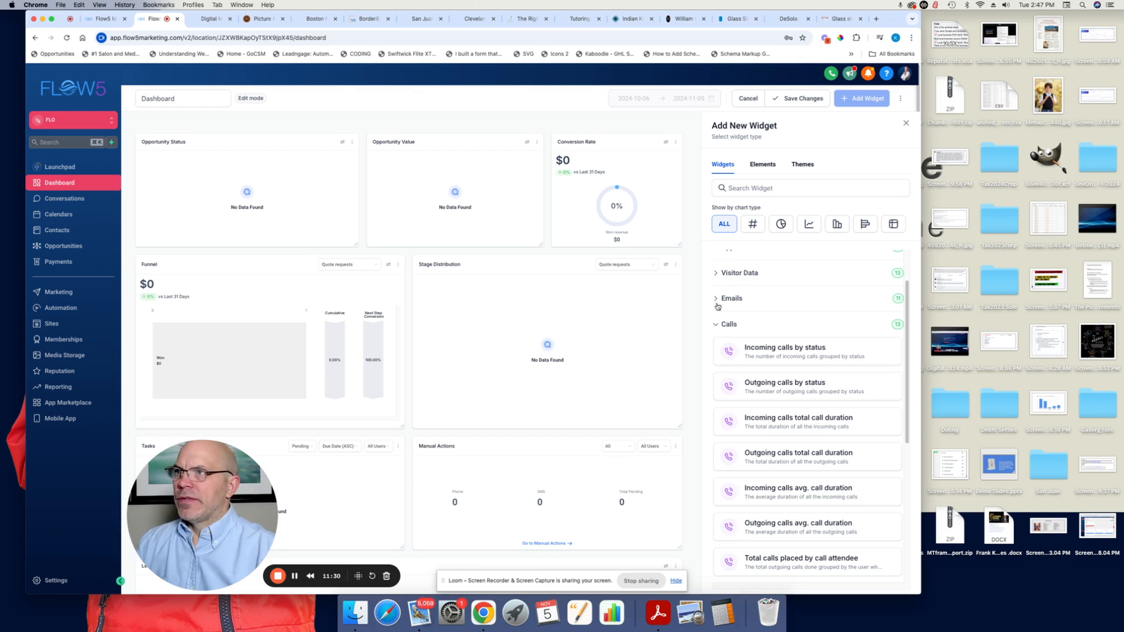
pyautogui.click(717, 325)
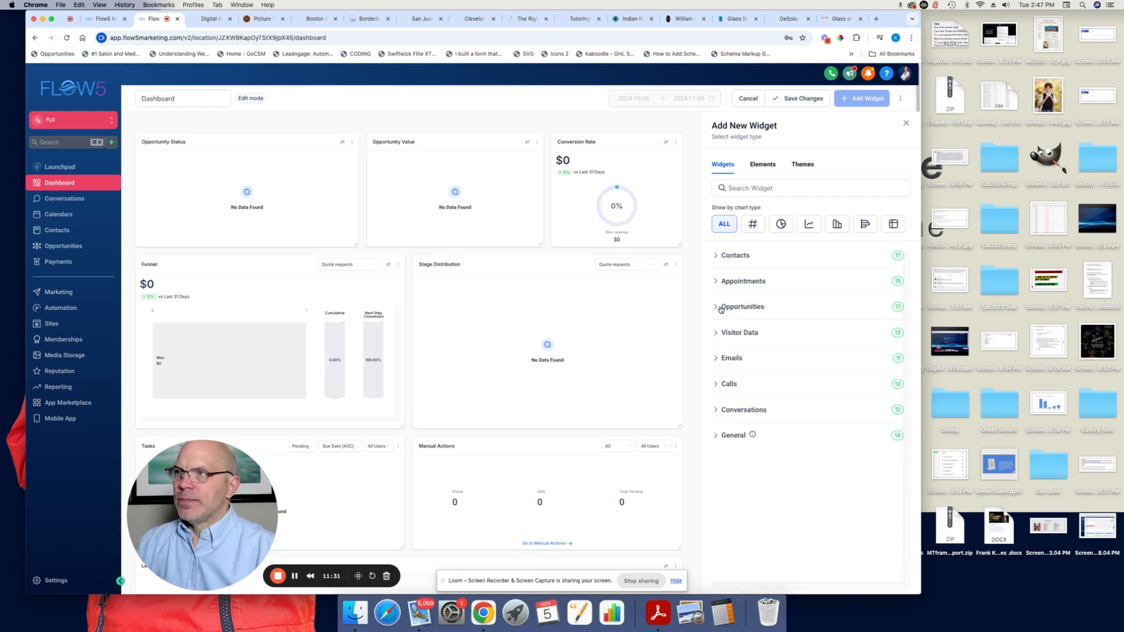
# Expand the General widget category and look over the dashboard's Lead Source, Google Analytics and Google Business Profile reports.
pyautogui.click(715, 436)
pyautogui.scroll(-10, 592, 396)
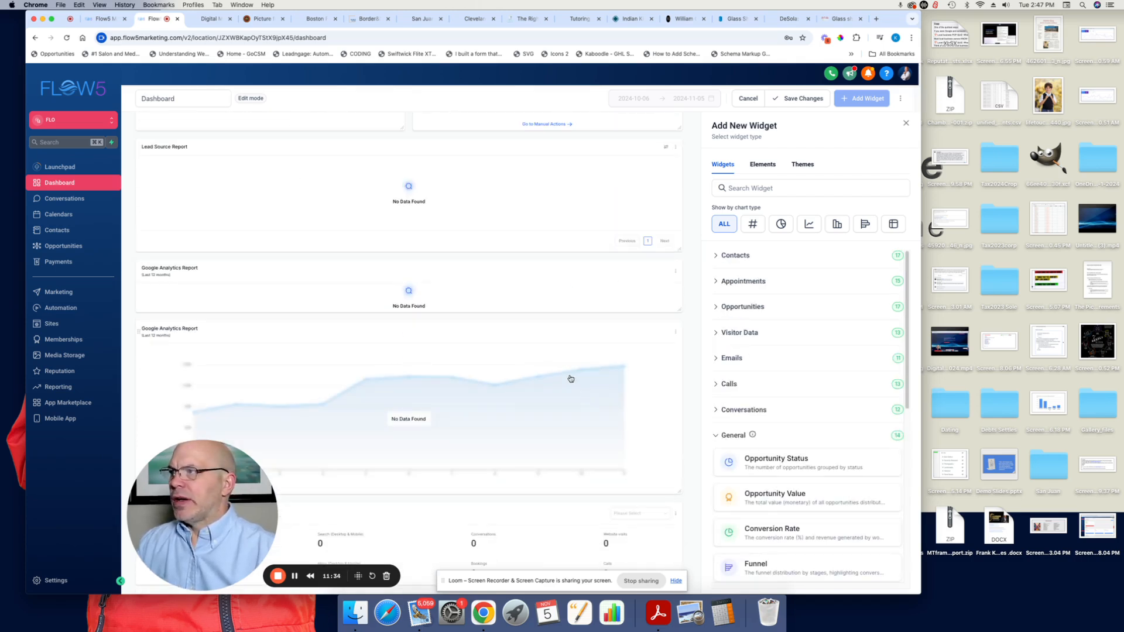
pyautogui.scroll(-3, 409, 345)
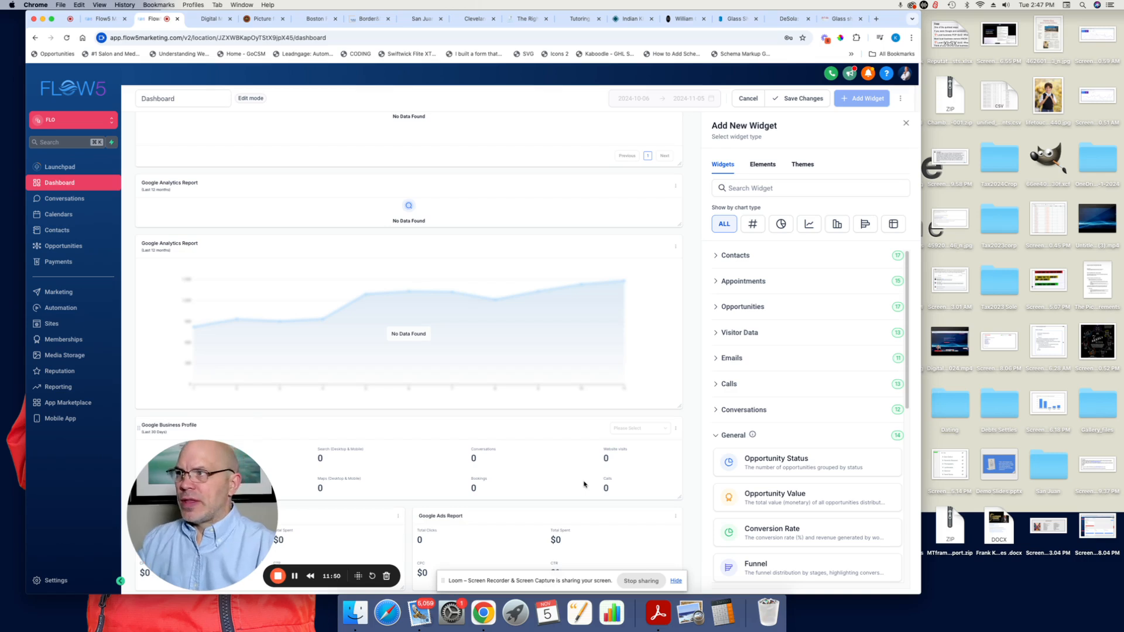
pyautogui.scroll(10, 614, 324)
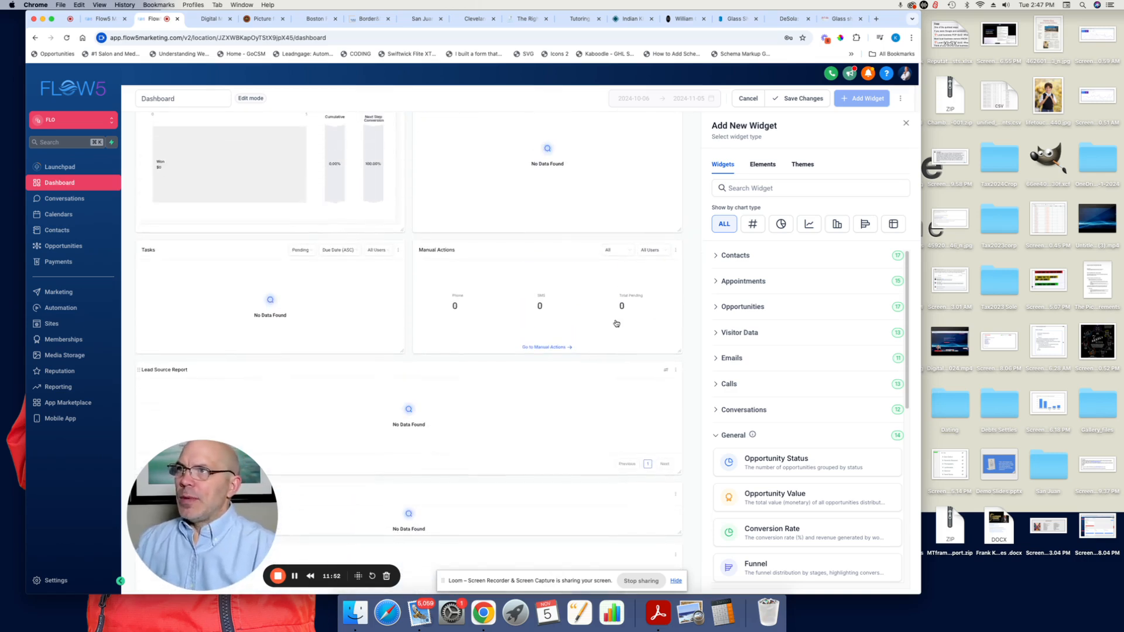
pyautogui.scroll(2, 616, 322)
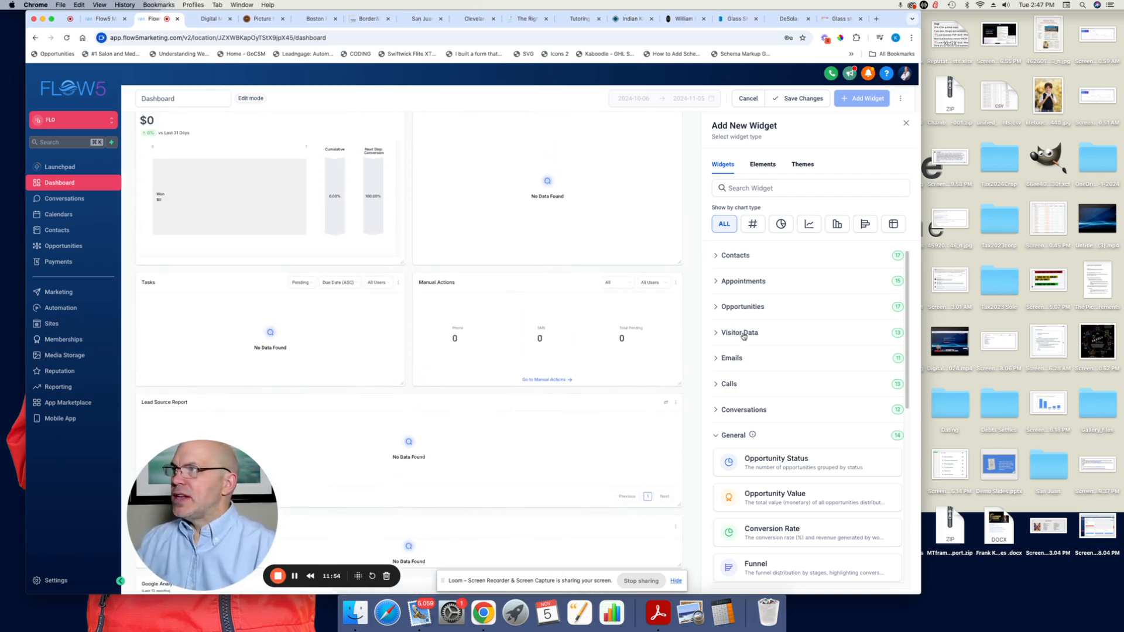
pyautogui.scroll(-2, 647, 329)
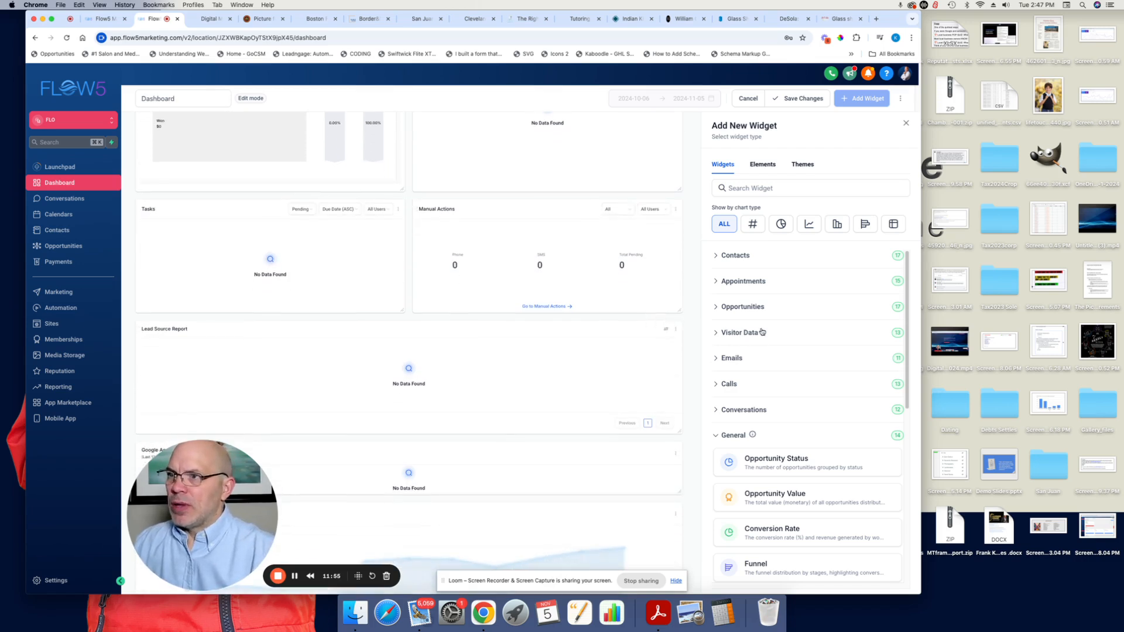
# Collapse the General category and browse the widgets offered for Conversations and Opportunities, leaving all categories collapsed.
pyautogui.click(716, 436)
pyautogui.click(716, 410)
pyautogui.scroll(-3, 720, 363)
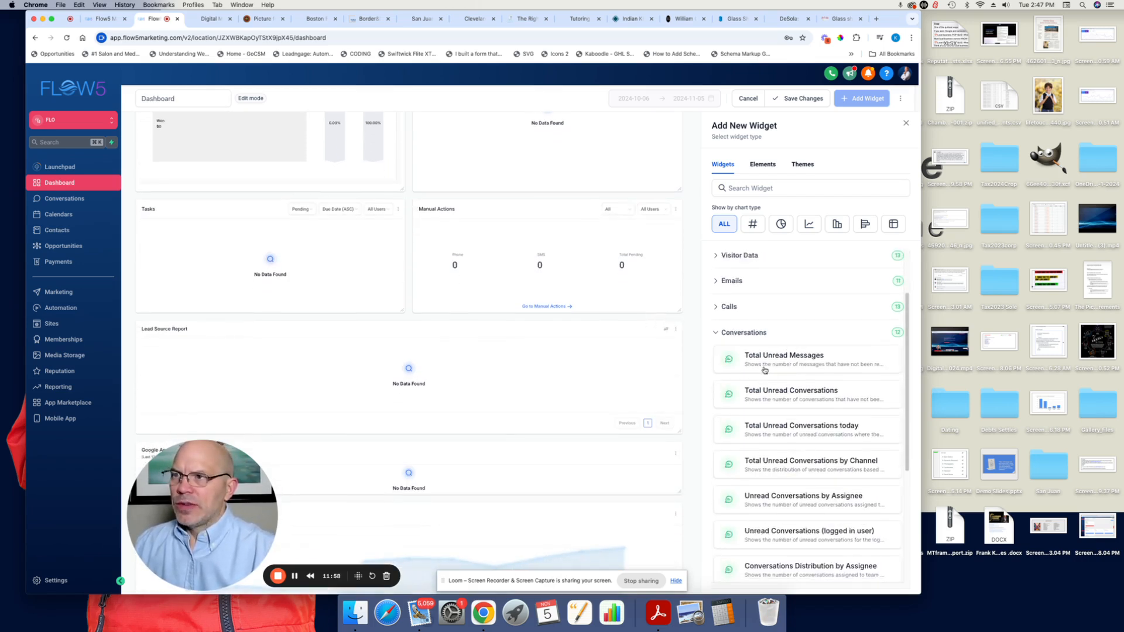
pyautogui.click(716, 333)
pyautogui.click(716, 307)
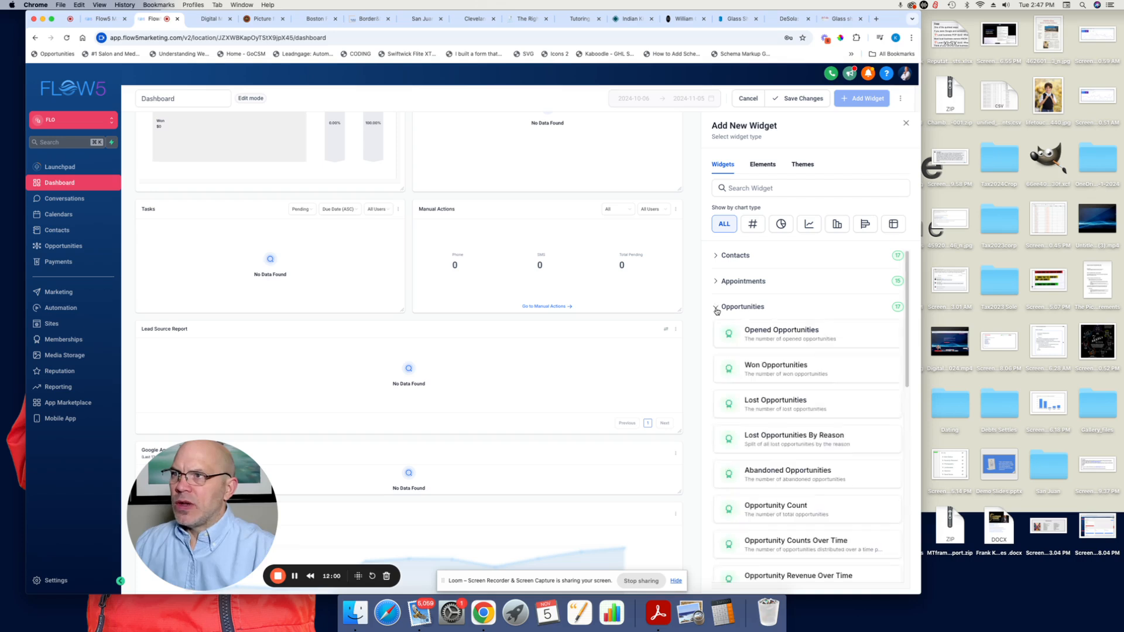
pyautogui.click(716, 307)
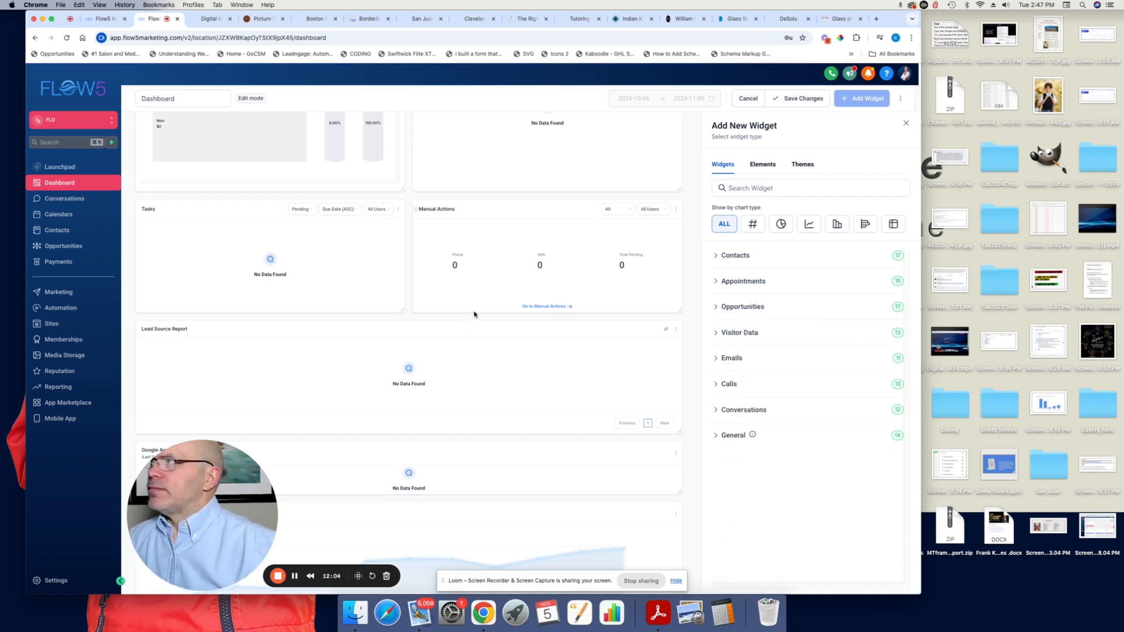
# Leave the dashboard's edit mode discarding unsaved changes, and open the account's Conversations inbox.
pyautogui.scroll(3, 311, 332)
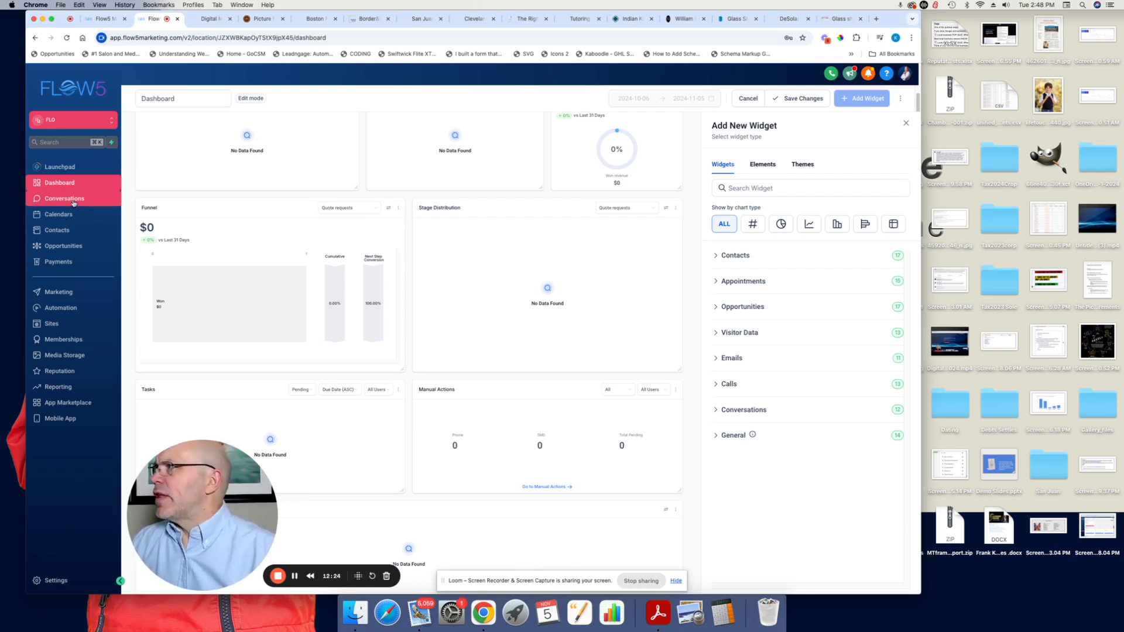
pyautogui.click(61, 198)
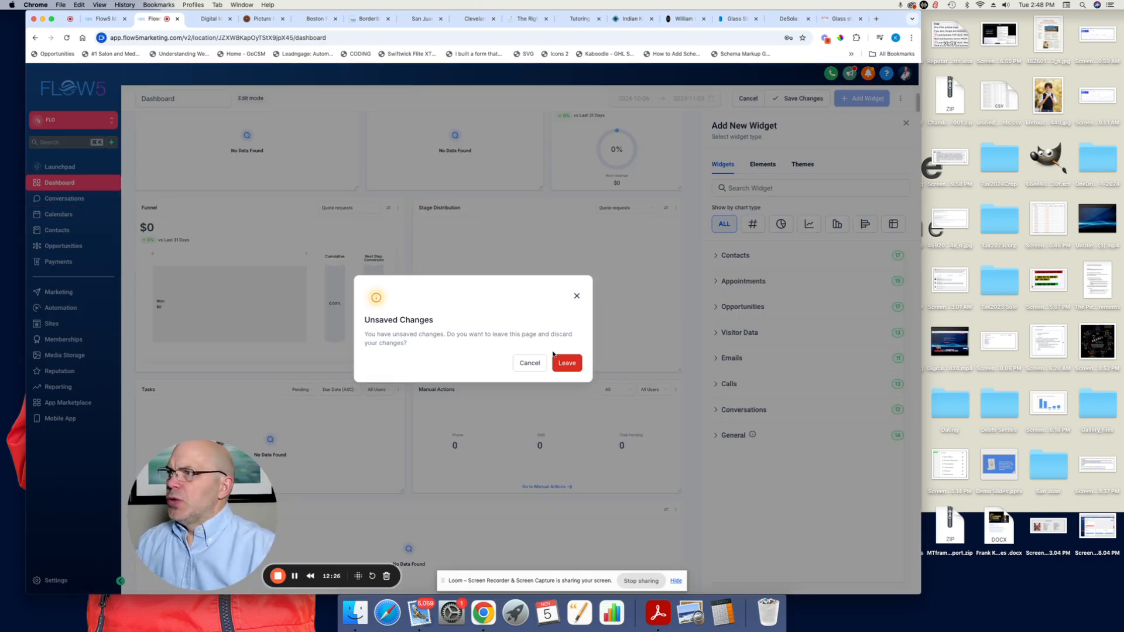
pyautogui.click(566, 363)
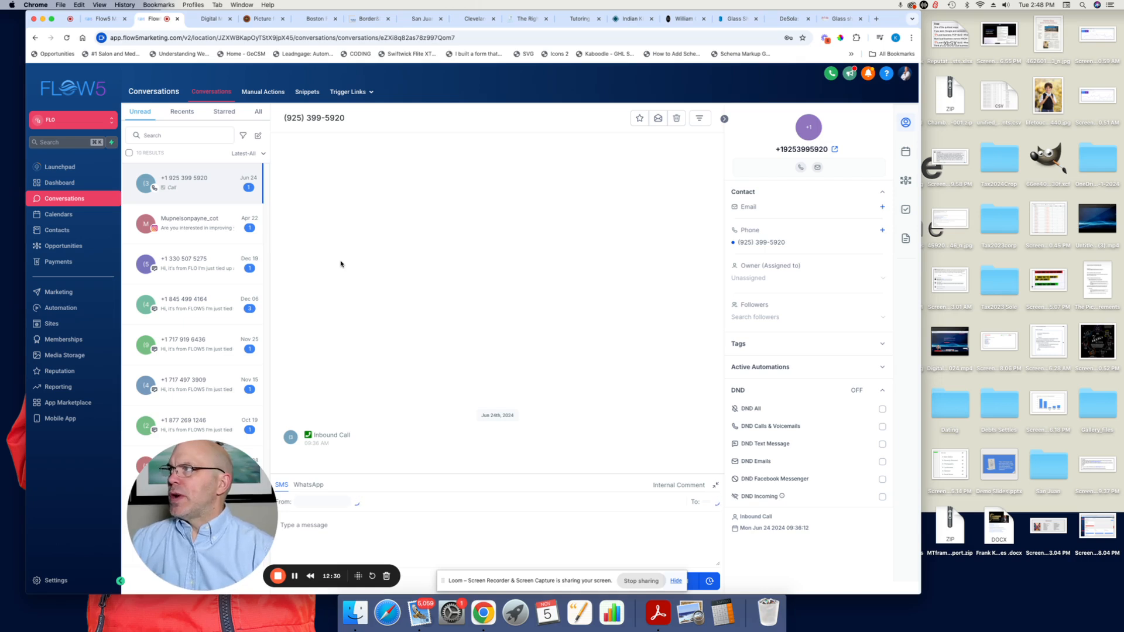
# Open the June 23 conversation from the end of the unread list and review its earlier messages and inbound calls.
pyautogui.moveTo(177, 512)
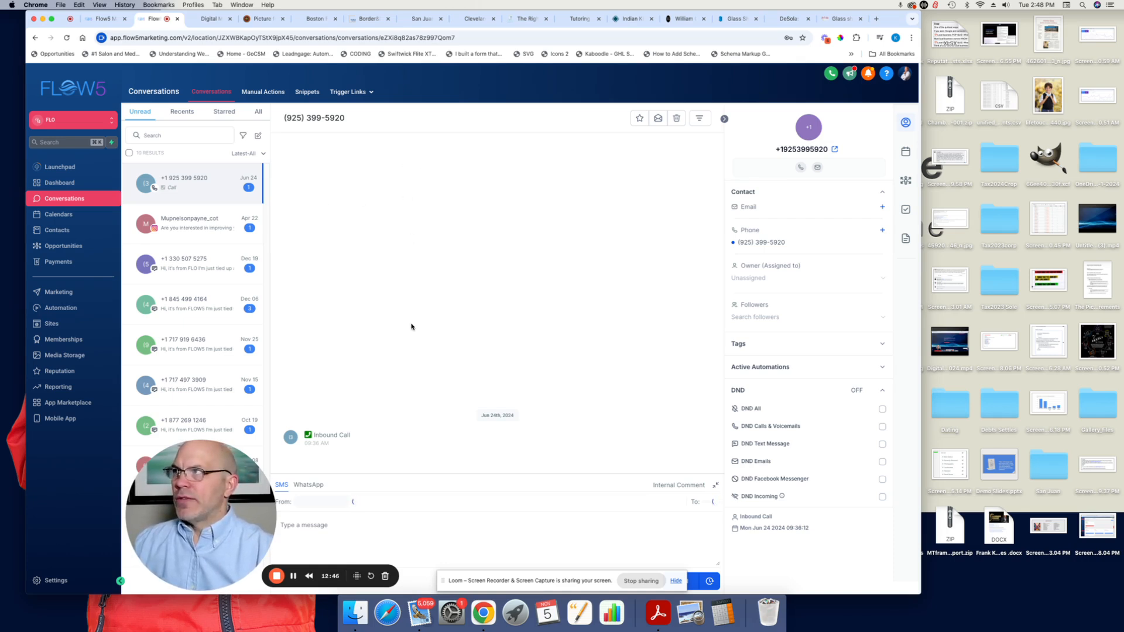
pyautogui.moveTo(233, 483); pyautogui.dragTo(859, 507)
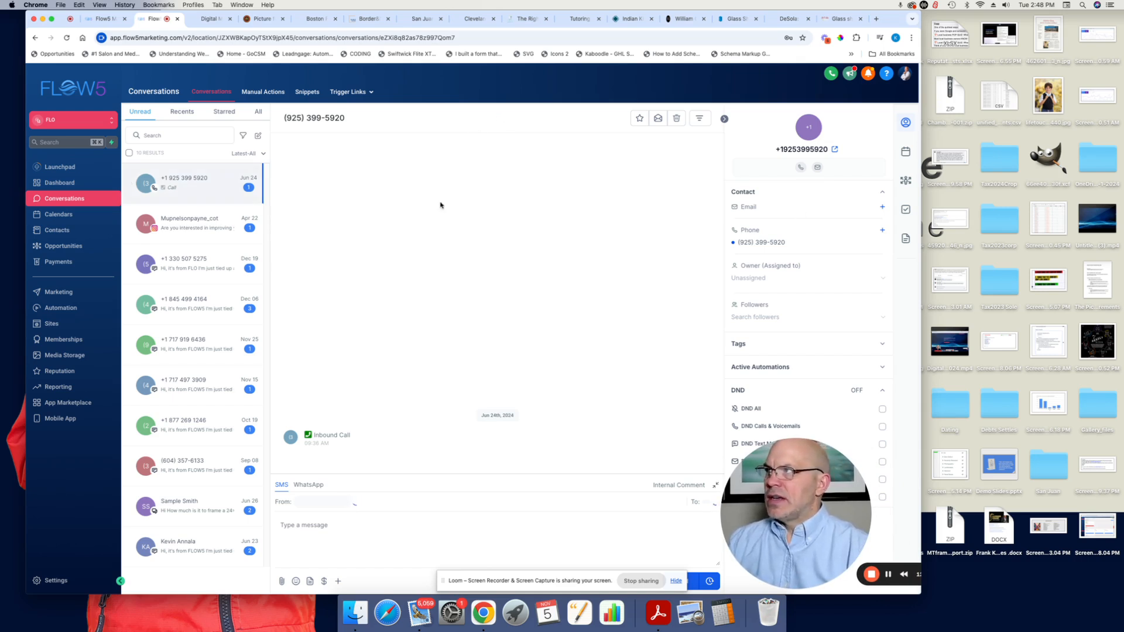
pyautogui.click(205, 549)
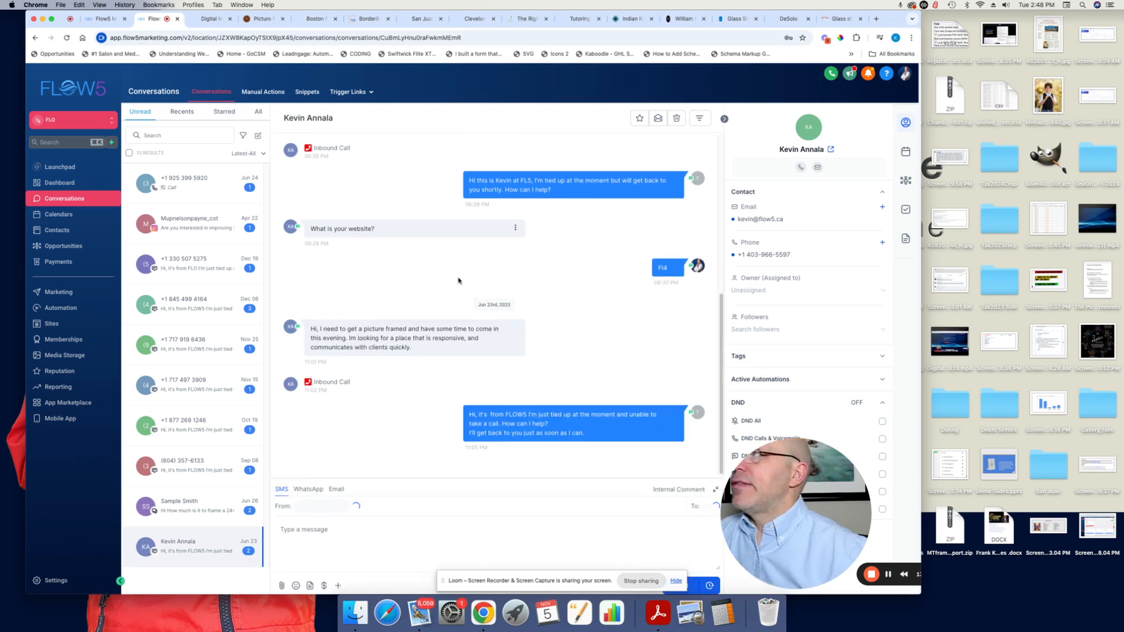
pyautogui.scroll(5, 459, 280)
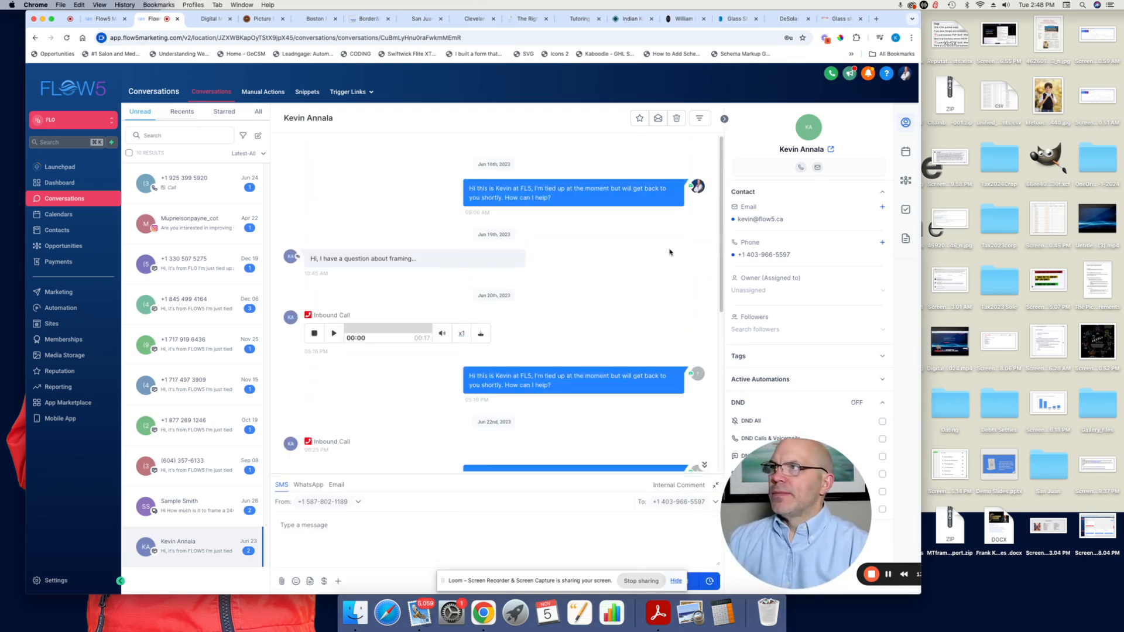
pyautogui.scroll(-3, 476, 270)
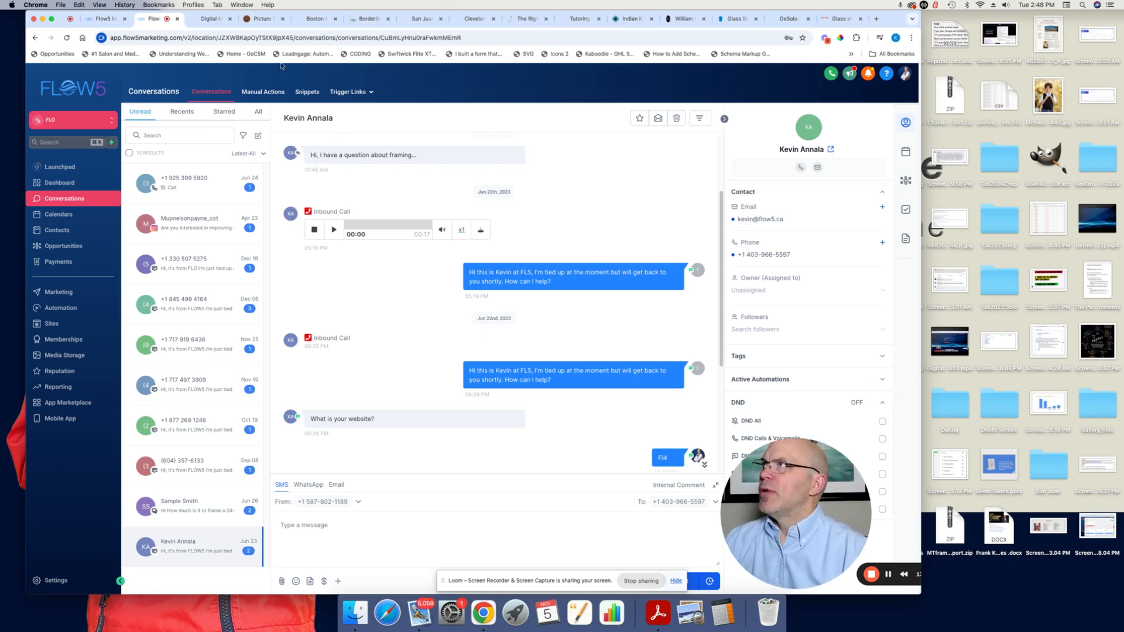
# Show the "Have a question?" chat widget on the live marketing site, close it, and return to the open conversation.
pyautogui.click(210, 19)
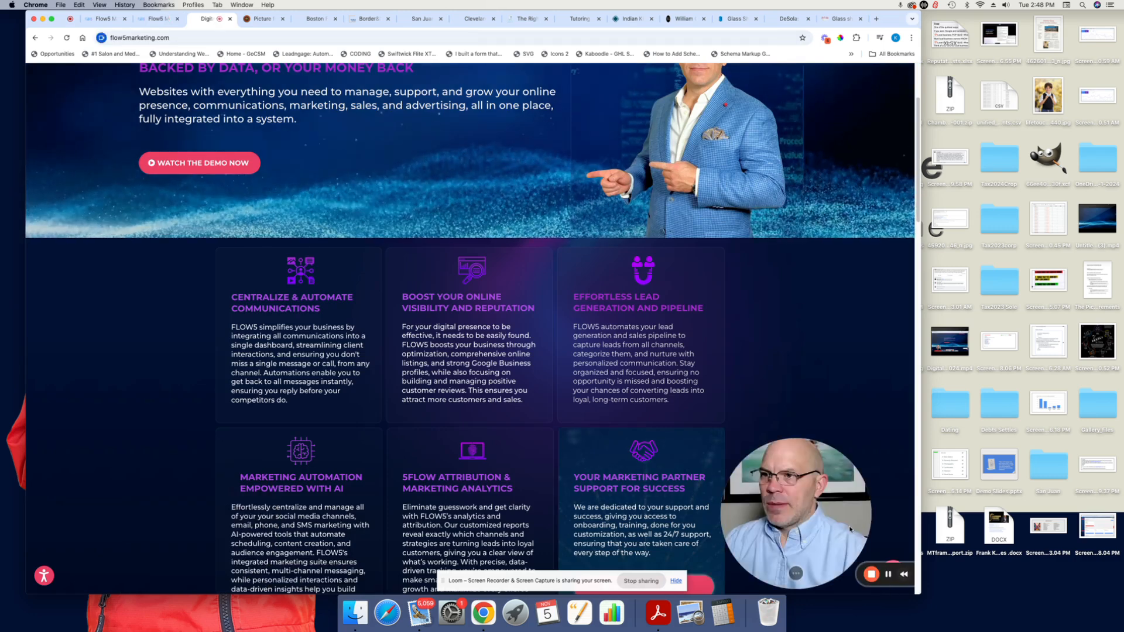
pyautogui.moveTo(850, 529); pyautogui.dragTo(644, 515)
pyautogui.click(890, 577)
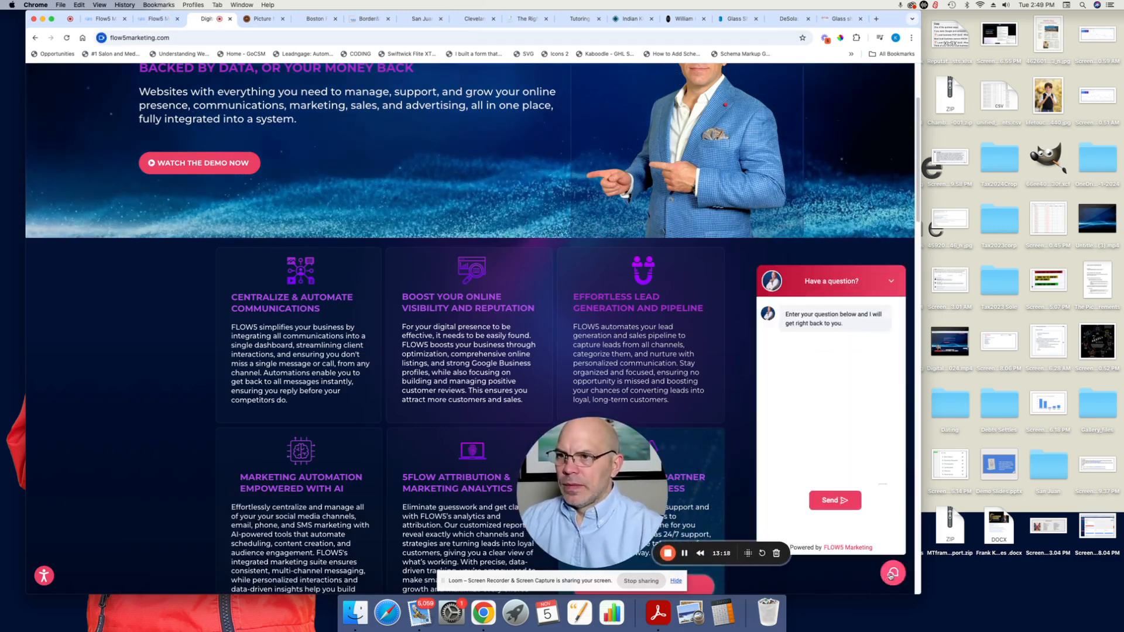
pyautogui.click(891, 576)
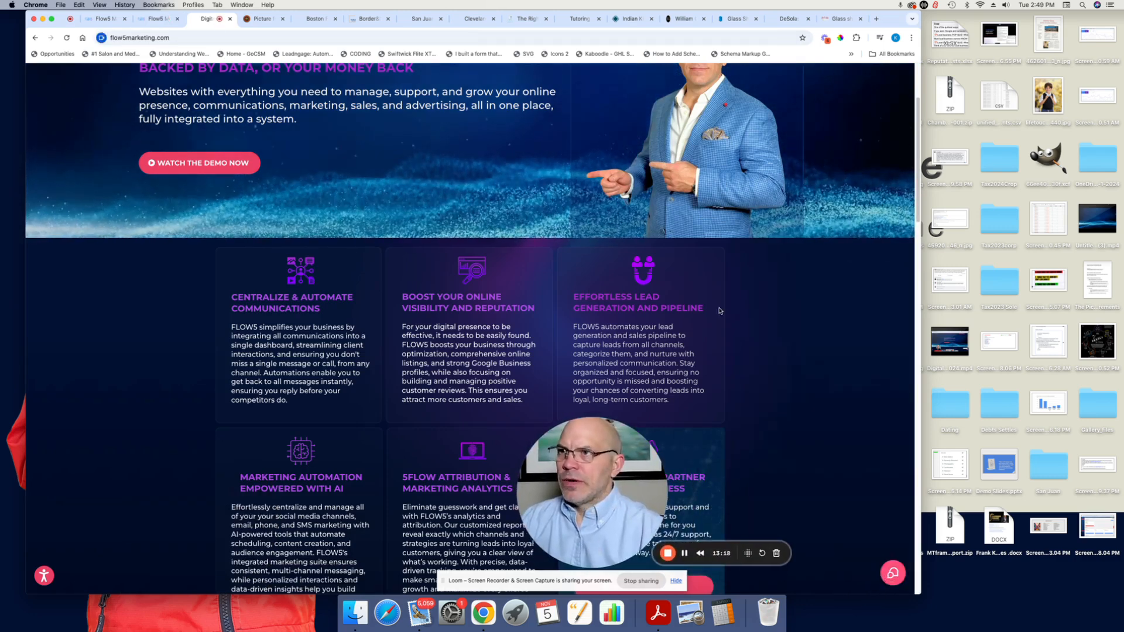
pyautogui.click(118, 20)
pyautogui.click(155, 18)
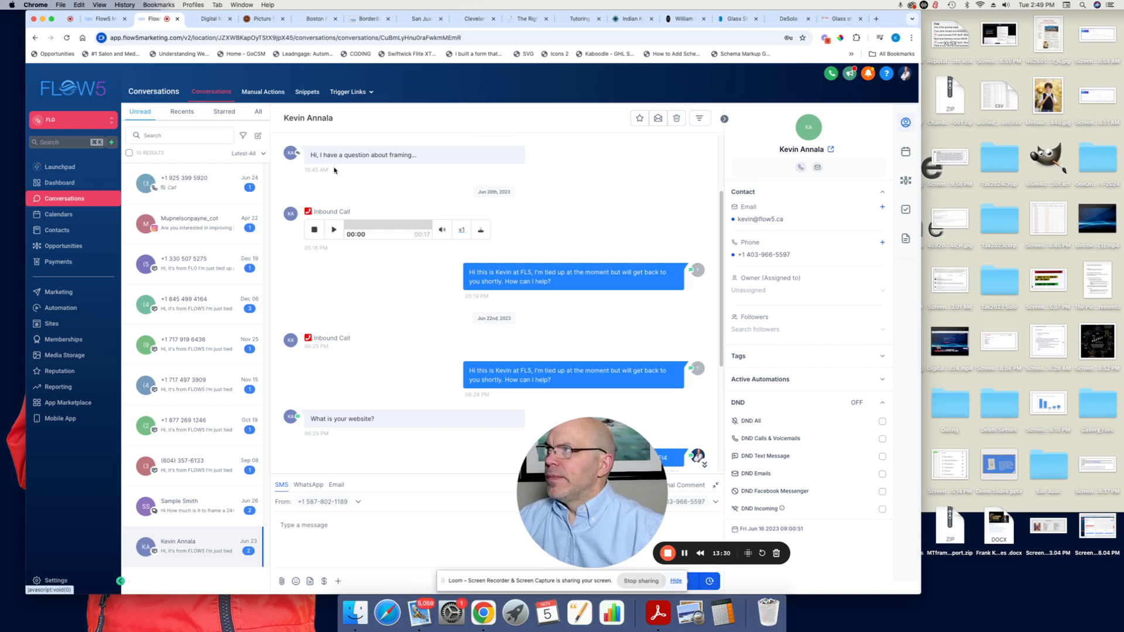
# Play the opening seconds of the June 20th, 2023 inbound call recording in short stretches, pausing in between.
pyautogui.click(335, 230)
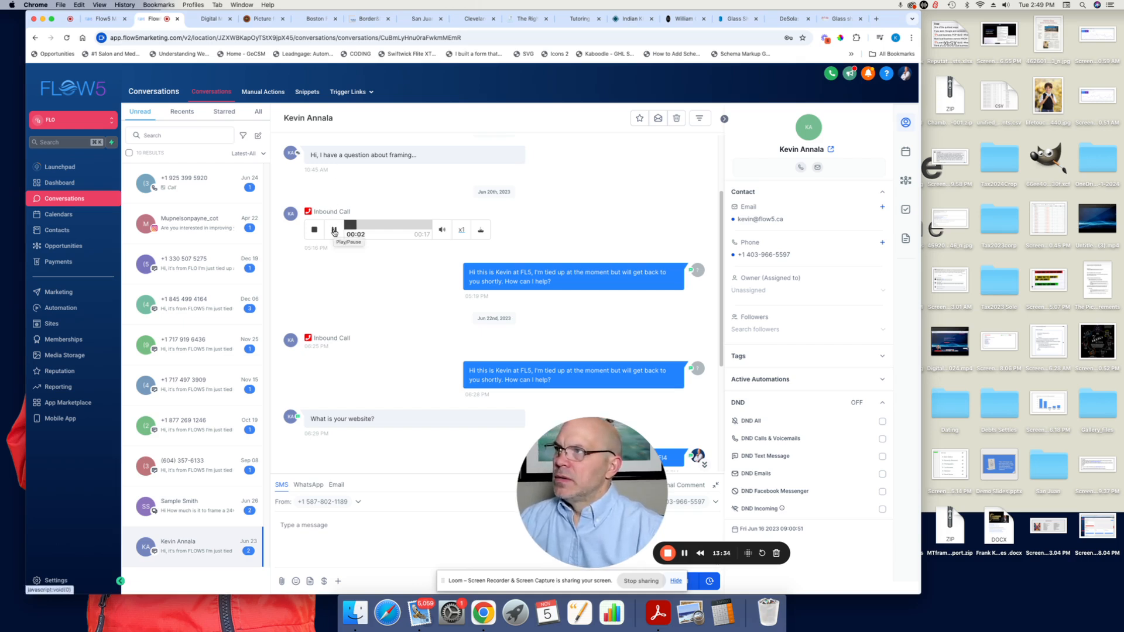
pyautogui.click(334, 230)
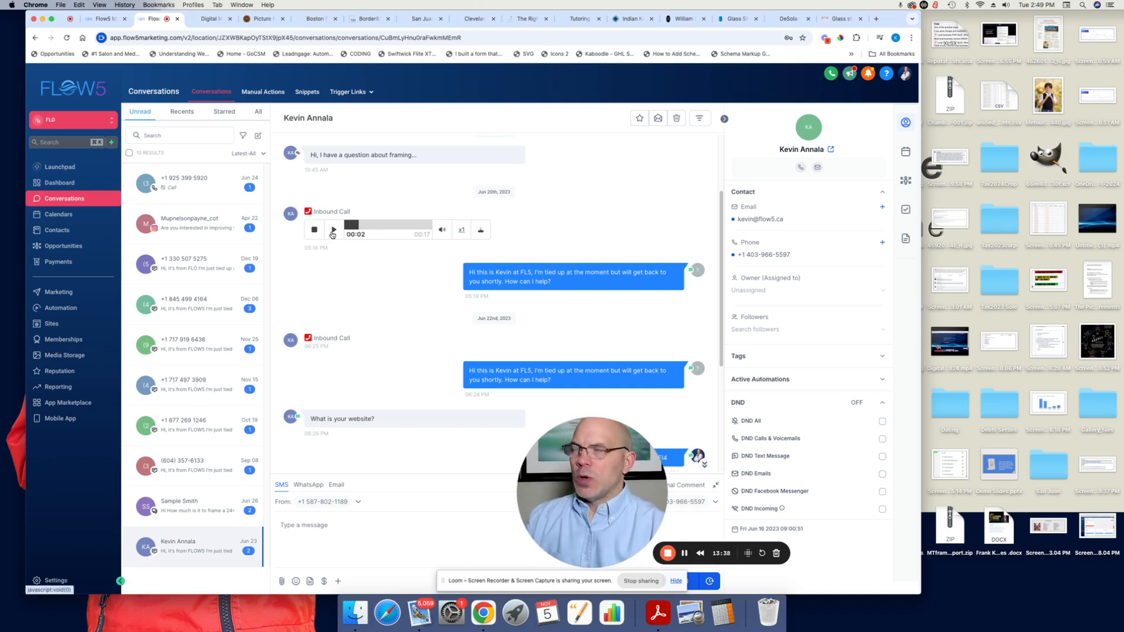
pyautogui.click(335, 230)
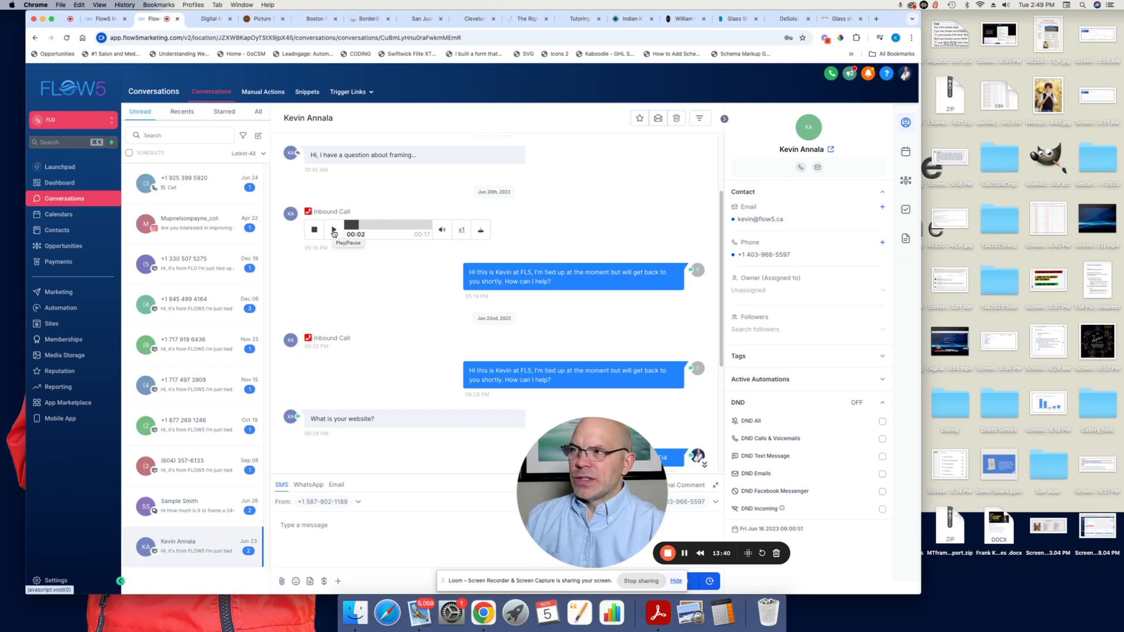
pyautogui.click(335, 230)
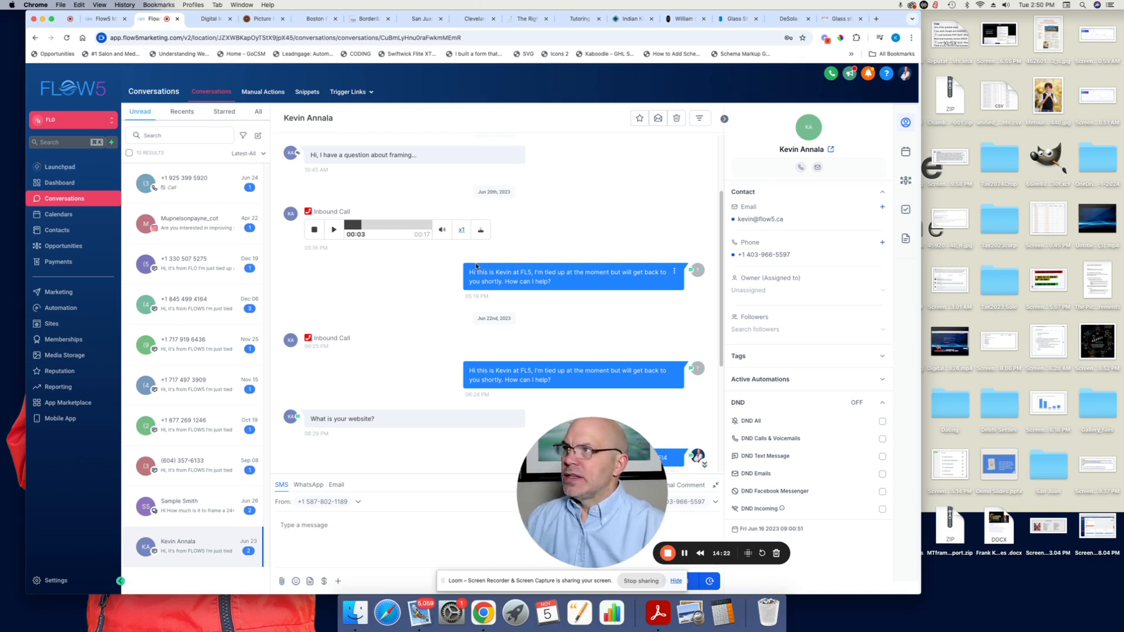
# Highlight parts of the automatic reply below the June 20th, 2023 call, then briefly resume the call recording and pause it.
pyautogui.moveTo(477, 272); pyautogui.dragTo(494, 270)
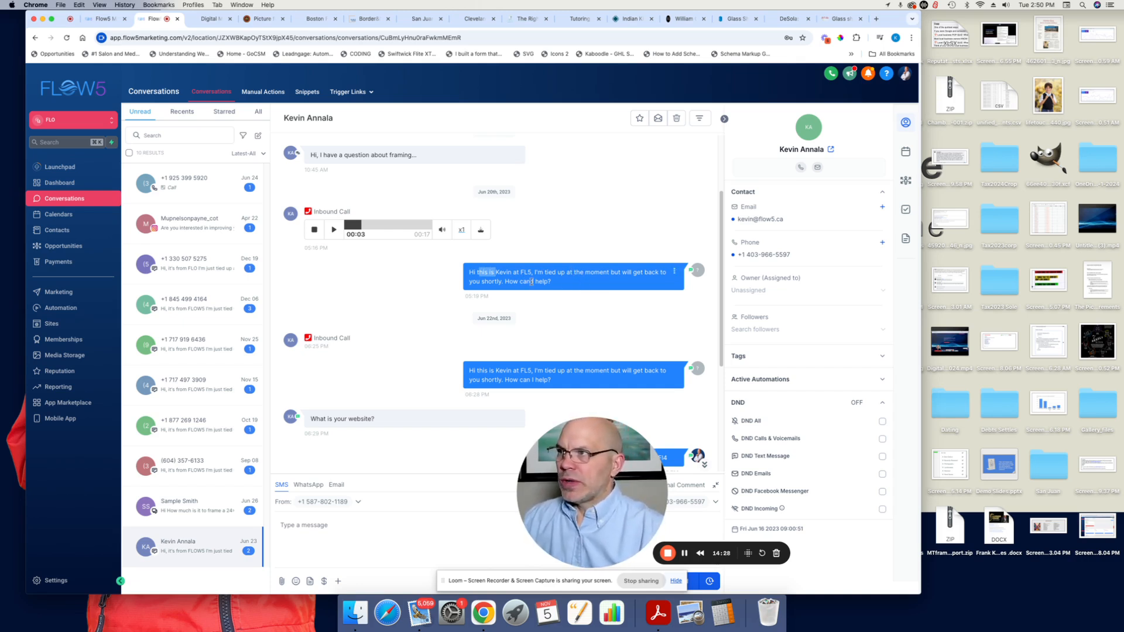
pyautogui.moveTo(551, 282); pyautogui.dragTo(524, 280)
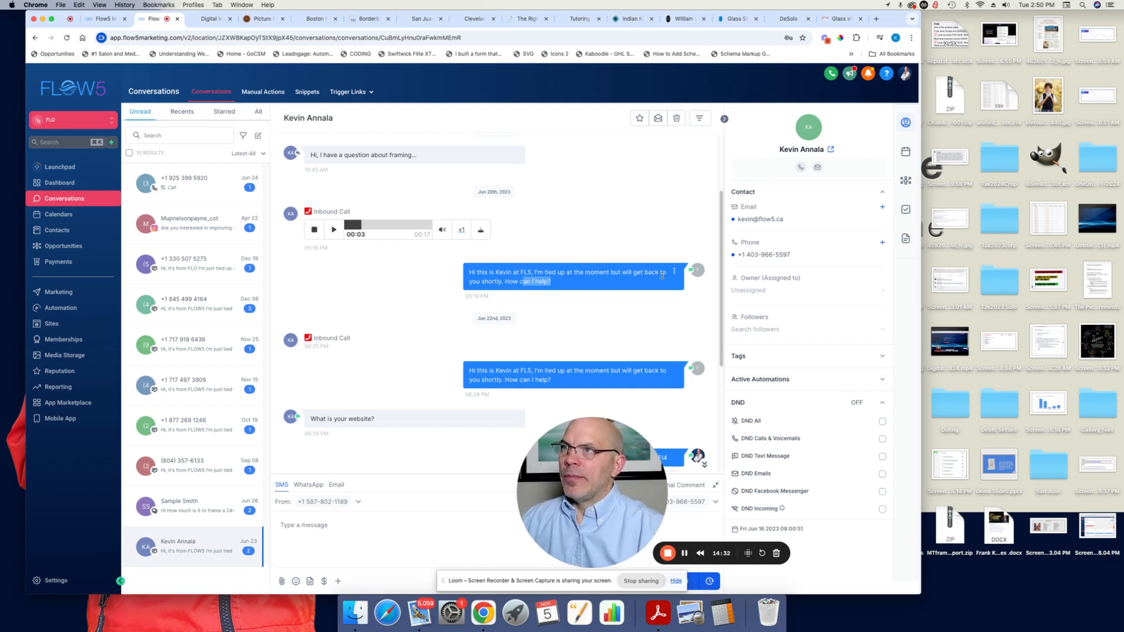
pyautogui.click(553, 279)
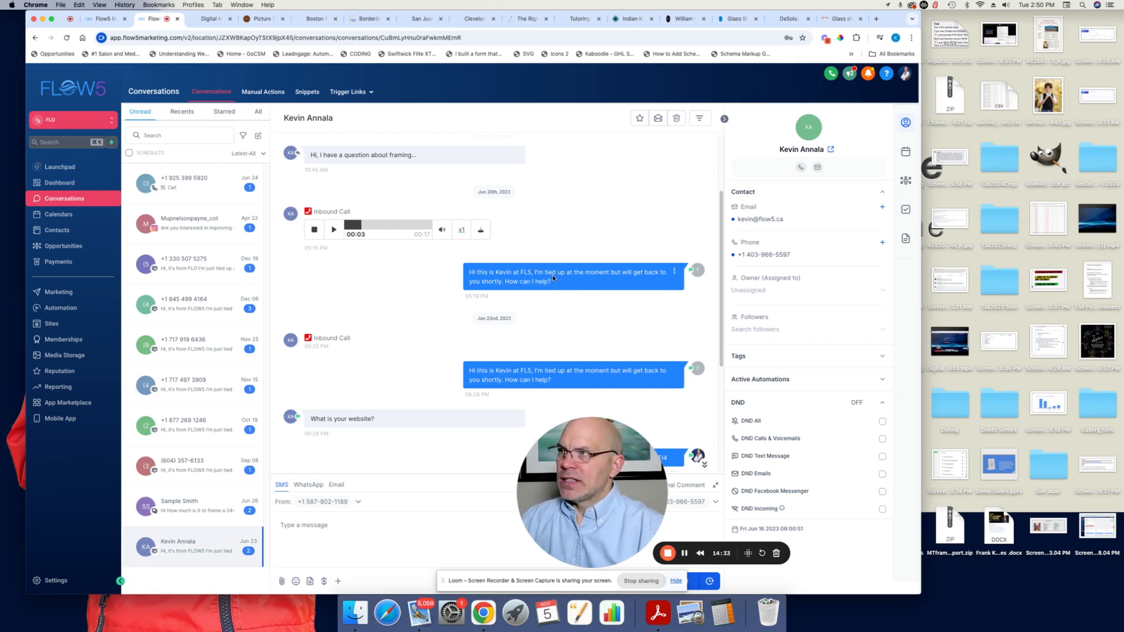
pyautogui.click(333, 230)
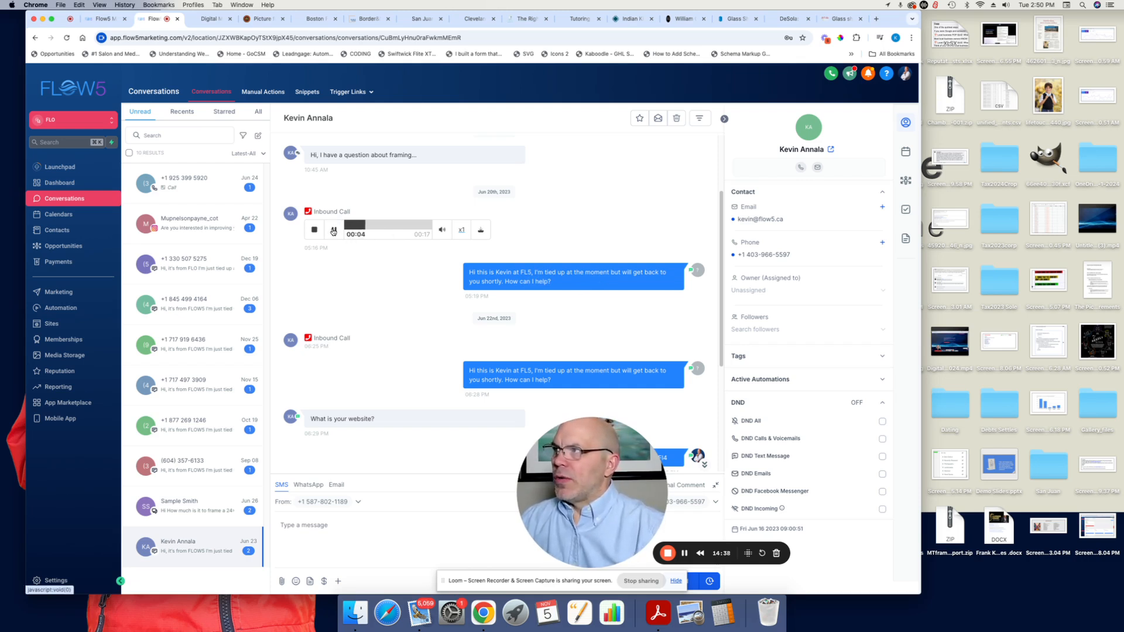
pyautogui.click(333, 230)
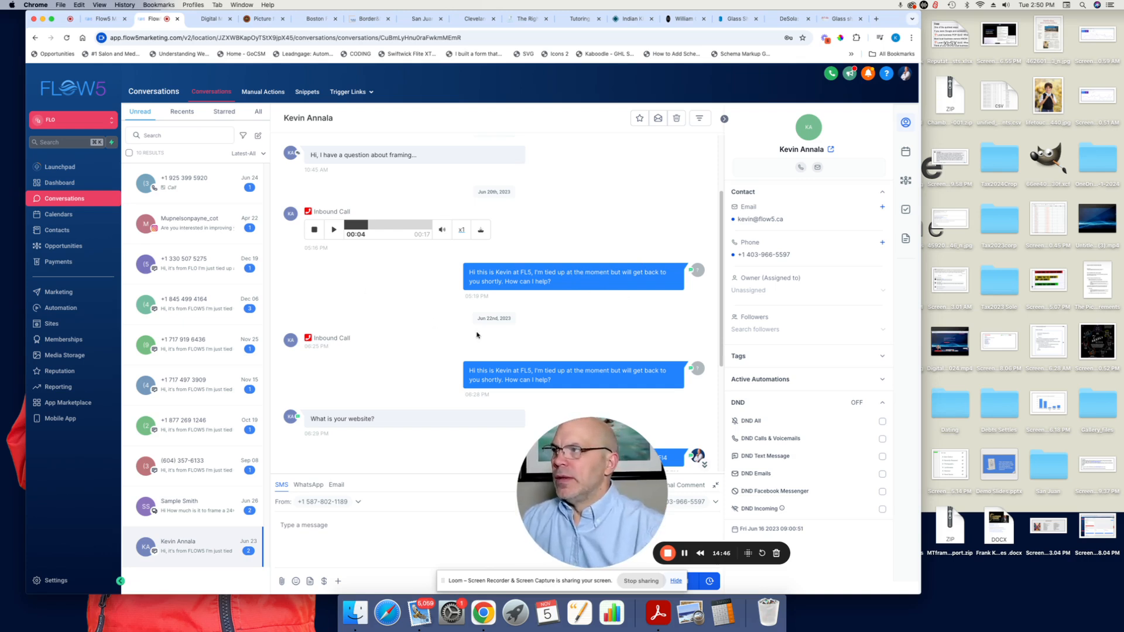
# Review the conversation's newest messages, including the June 23rd, 2023 picture framing inquiry and the automatic reply after the missed call.
pyautogui.scroll(-1, 479, 335)
pyautogui.scroll(-3, 356, 323)
pyautogui.scroll(-3, 359, 322)
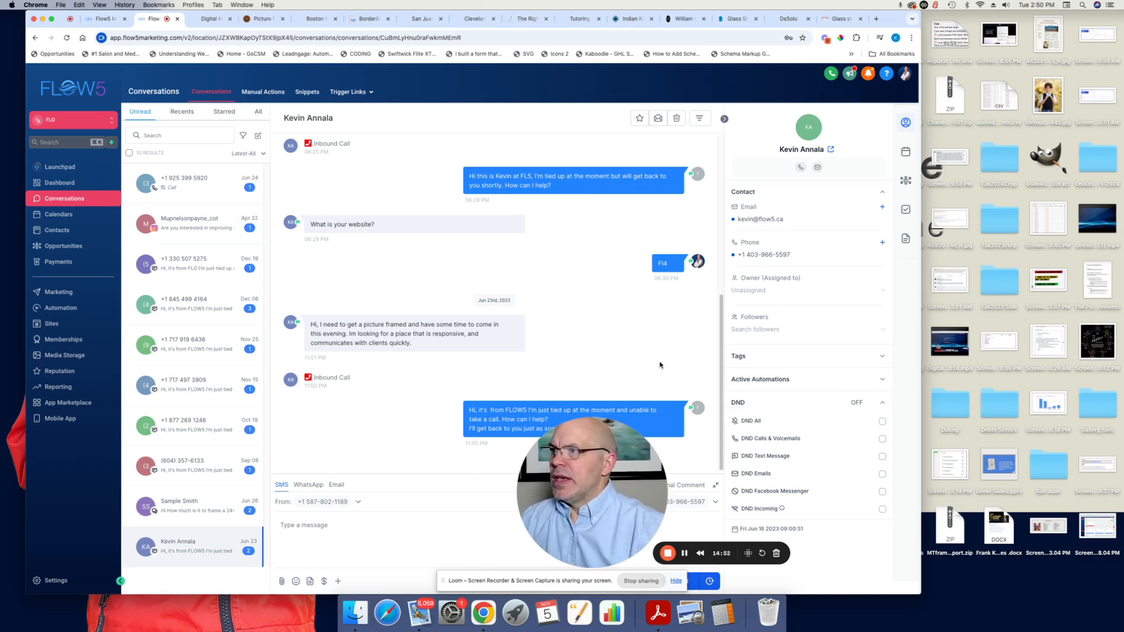
pyautogui.moveTo(608, 479); pyautogui.dragTo(803, 493)
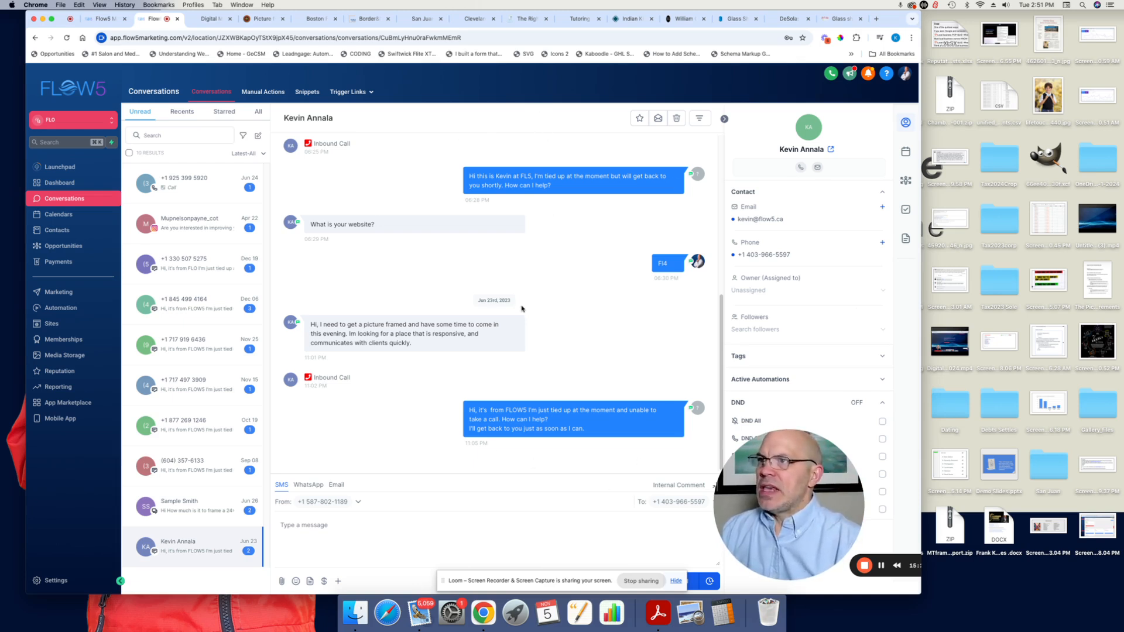
# Show the calendar's week view, look over the calendars listed in the calendar settings, and return to the week view.
pyautogui.scroll(1, 519, 421)
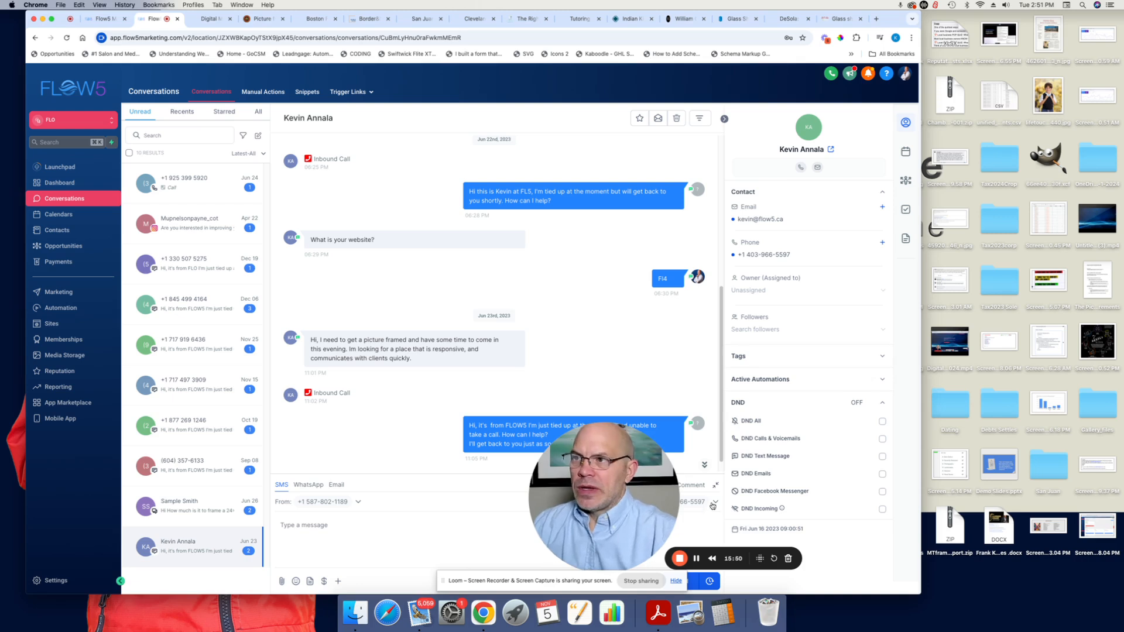
pyautogui.moveTo(634, 492); pyautogui.dragTo(841, 497)
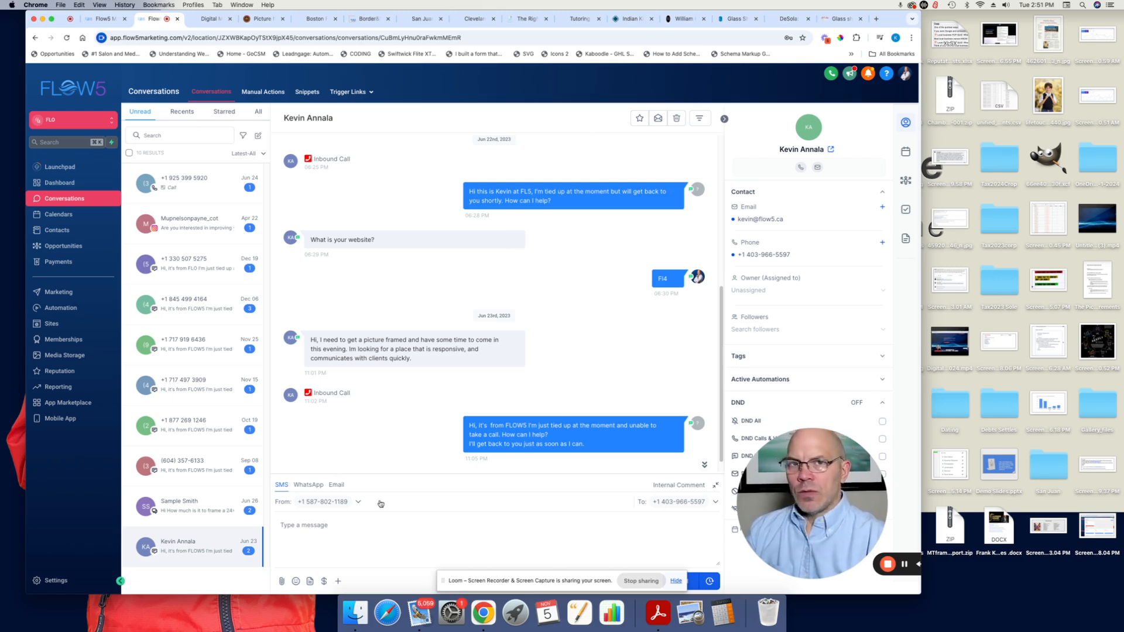
pyautogui.click(58, 214)
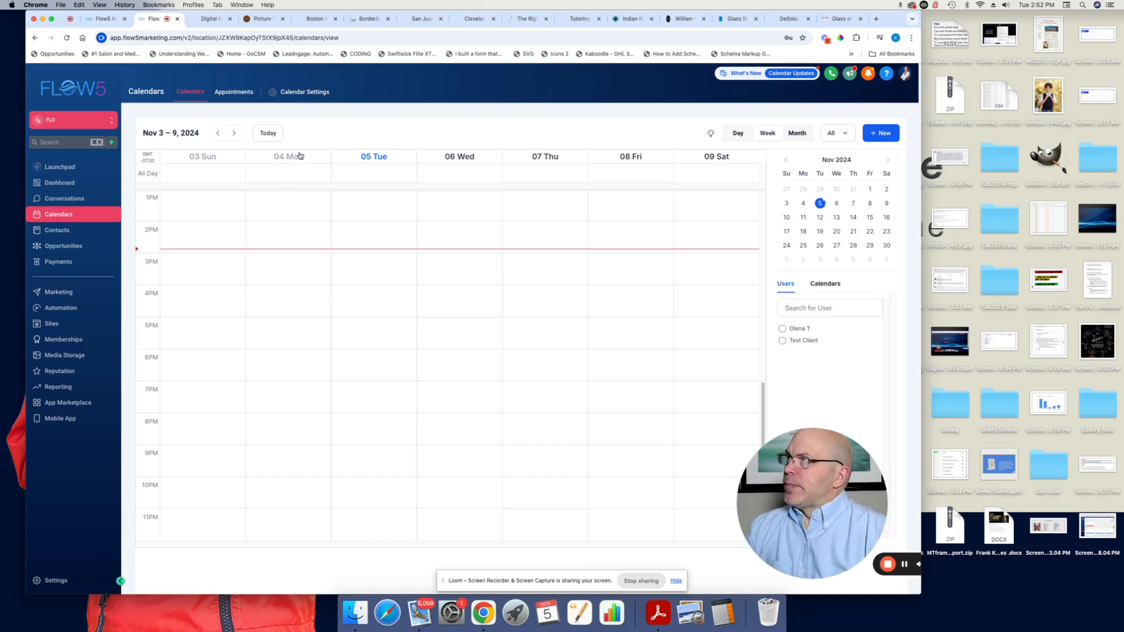
pyautogui.click(320, 95)
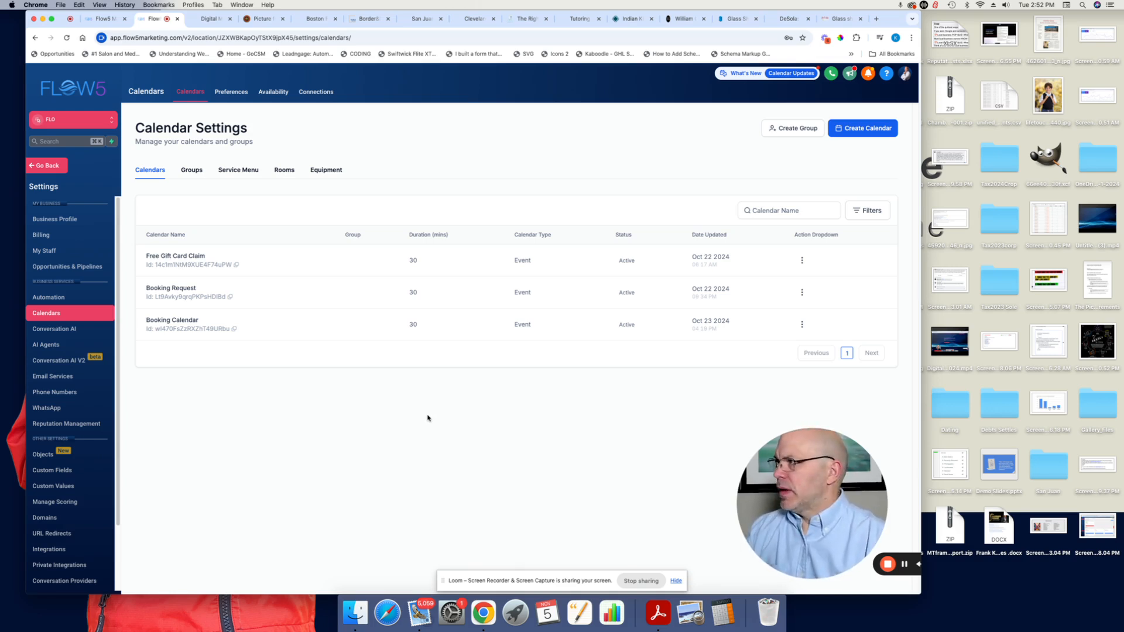
pyautogui.click(47, 166)
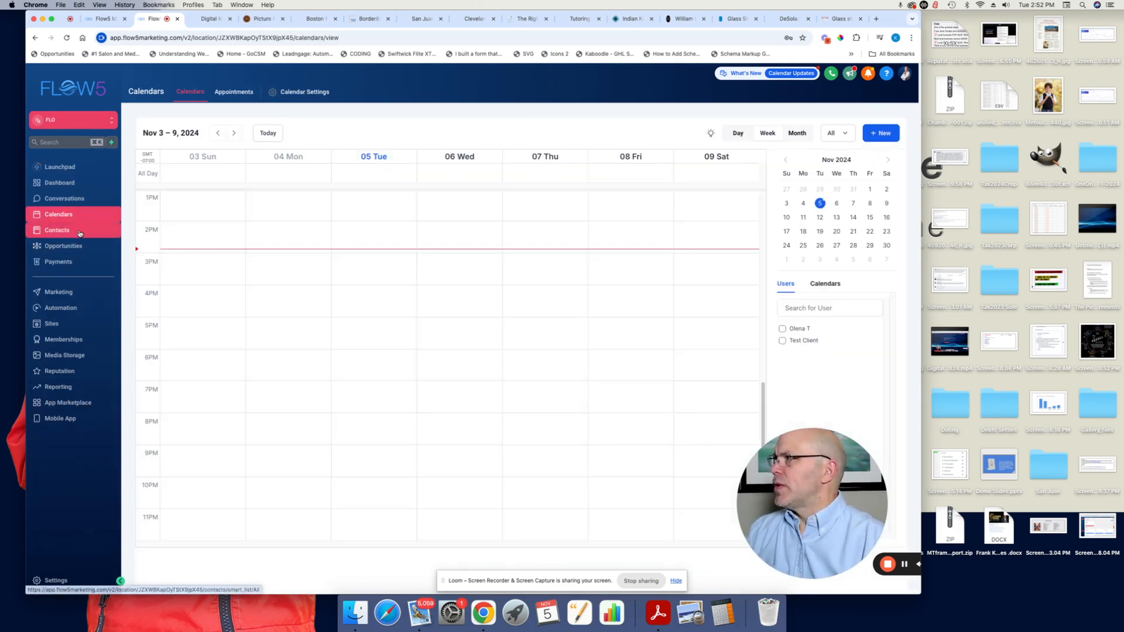
# Show the contacts list and open the record of the last contact, created on Jun 16 2023.
pyautogui.click(57, 231)
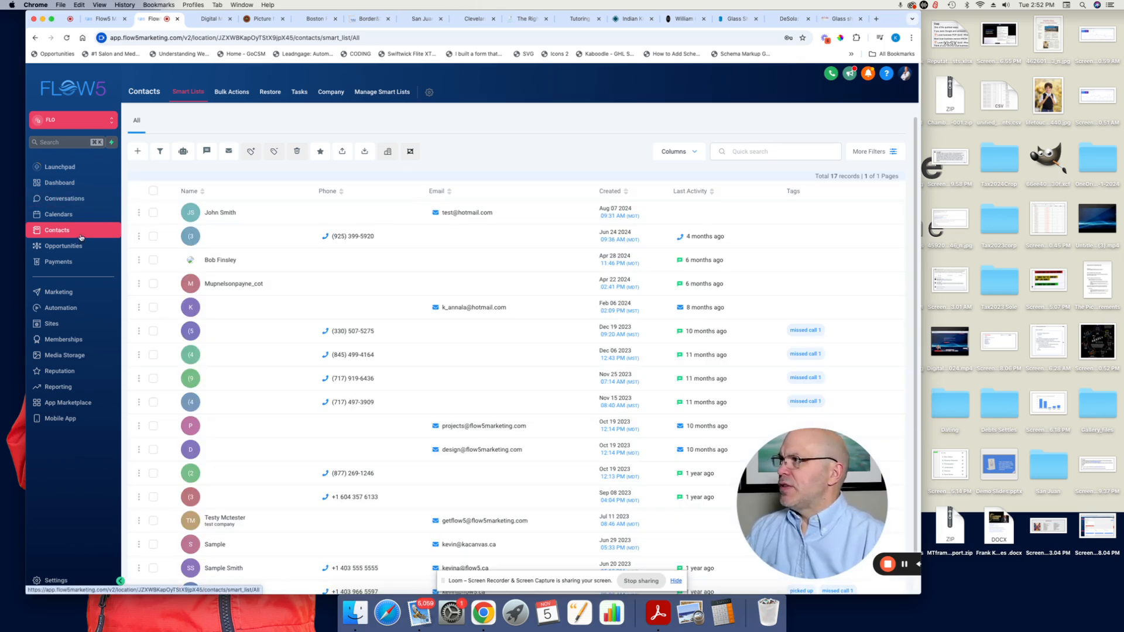
pyautogui.scroll(-1, 227, 298)
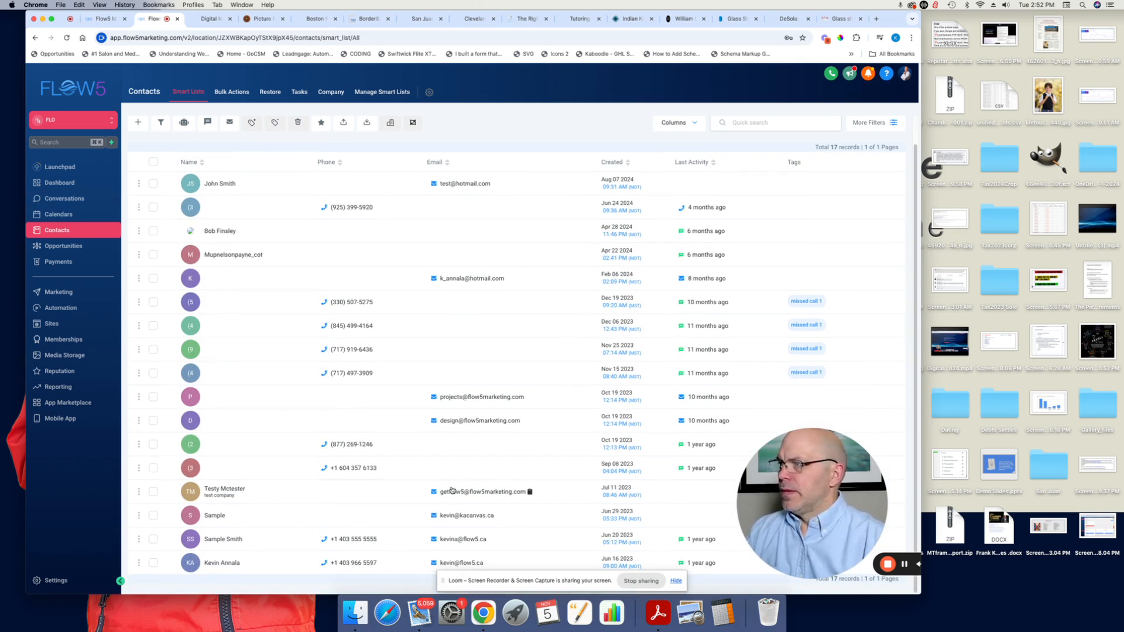
pyautogui.click(236, 561)
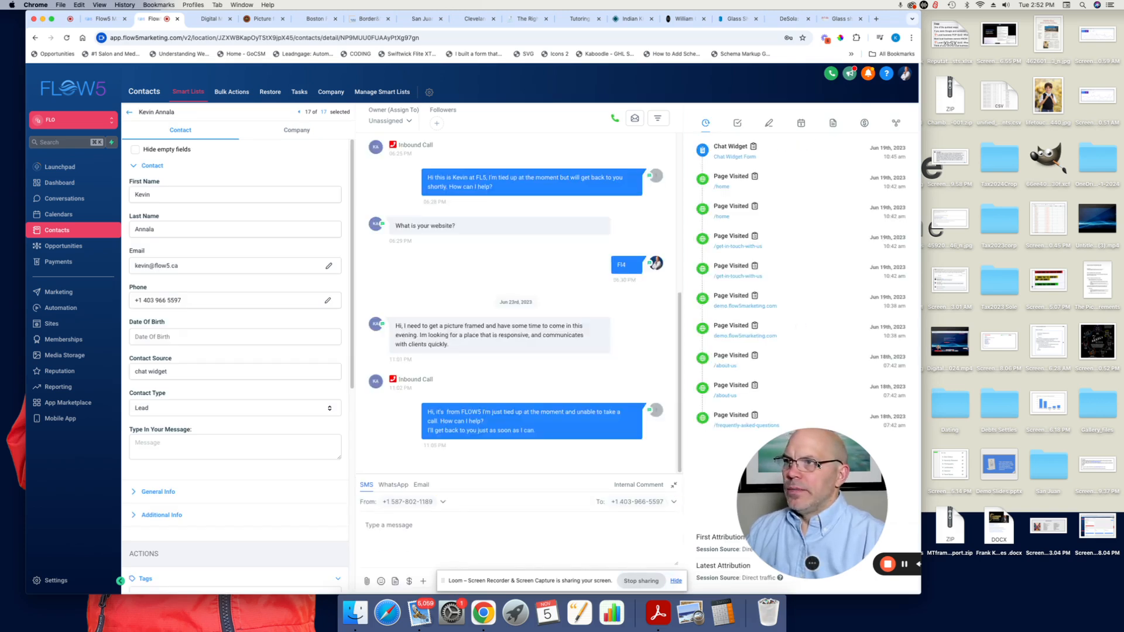
# Load more activities in the contact's timeline and review the page visits from June 19th back to June 17th, 2023.
pyautogui.moveTo(779, 470); pyautogui.dragTo(635, 472)
pyautogui.click(820, 447)
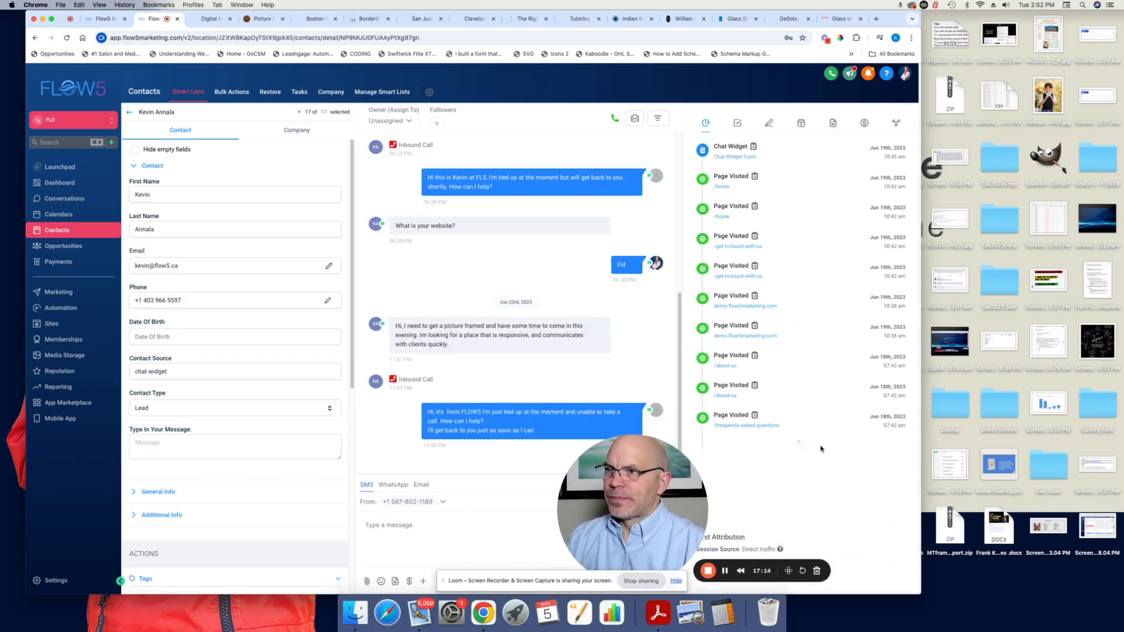
pyautogui.moveTo(714, 470); pyautogui.dragTo(625, 468)
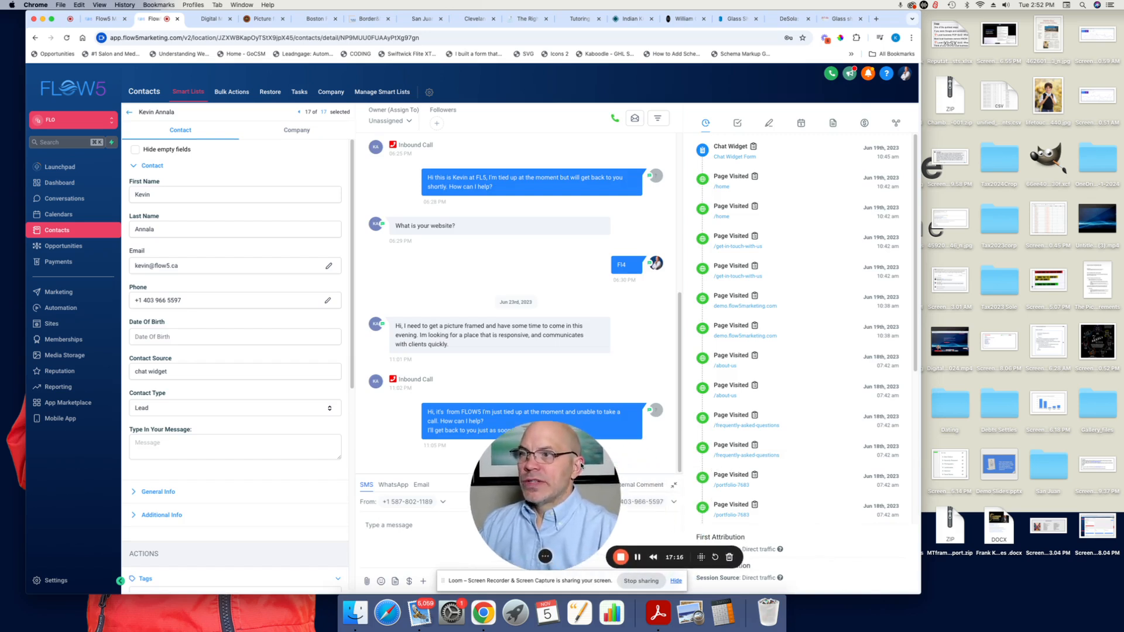
pyautogui.scroll(-1, 798, 487)
pyautogui.scroll(-5, 798, 488)
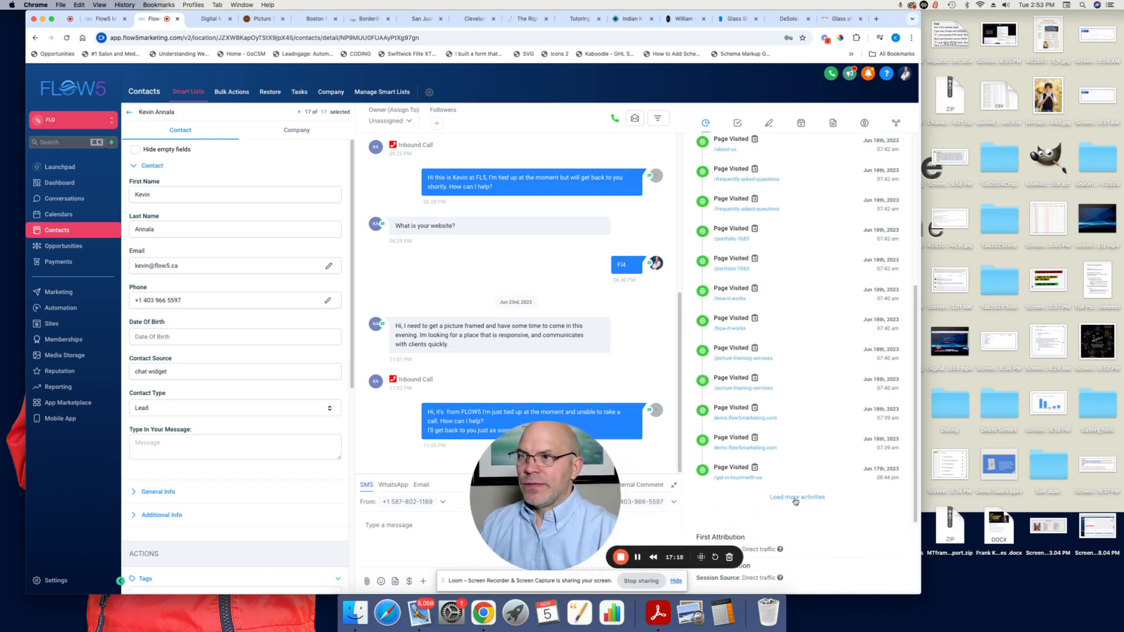
pyautogui.scroll(-5, 792, 495)
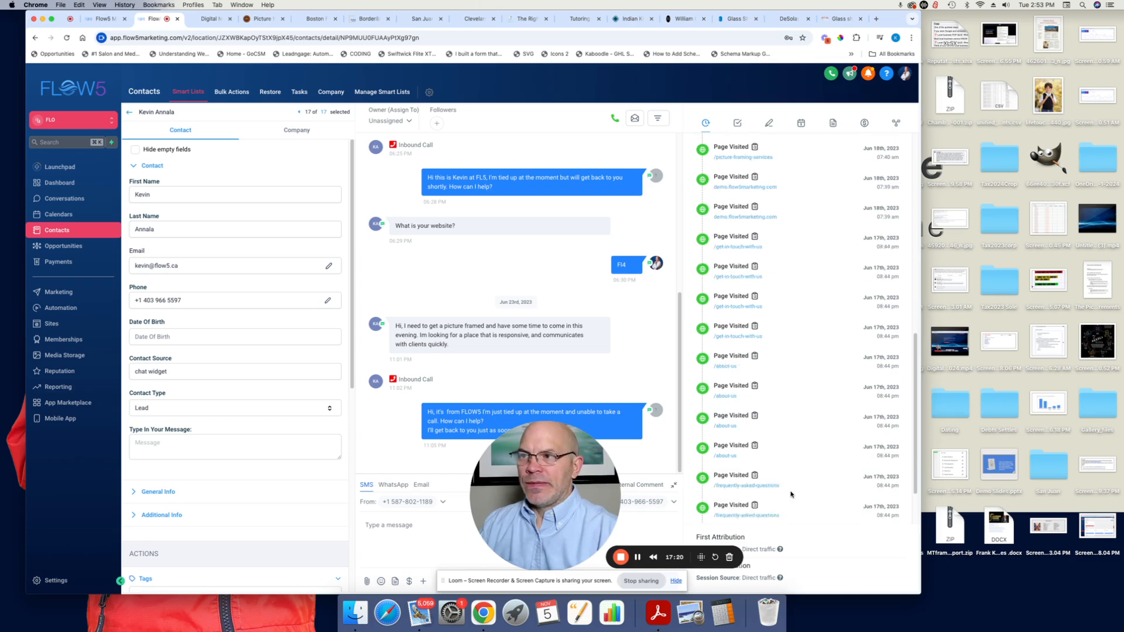
pyautogui.click(790, 495)
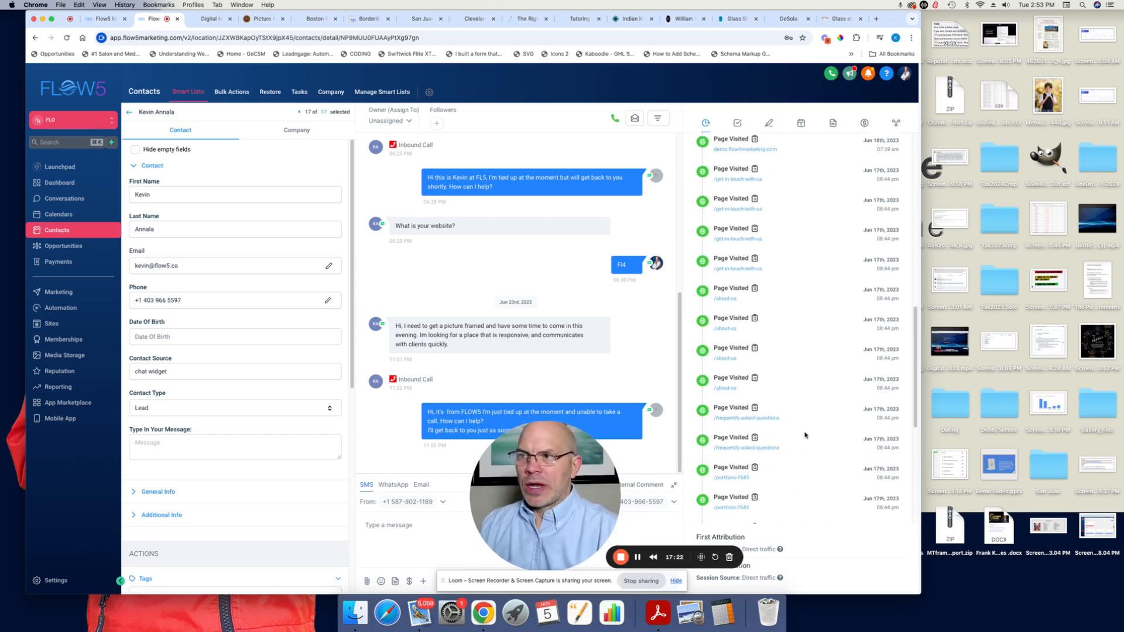
pyautogui.scroll(-3, 805, 434)
pyautogui.scroll(-2, 791, 497)
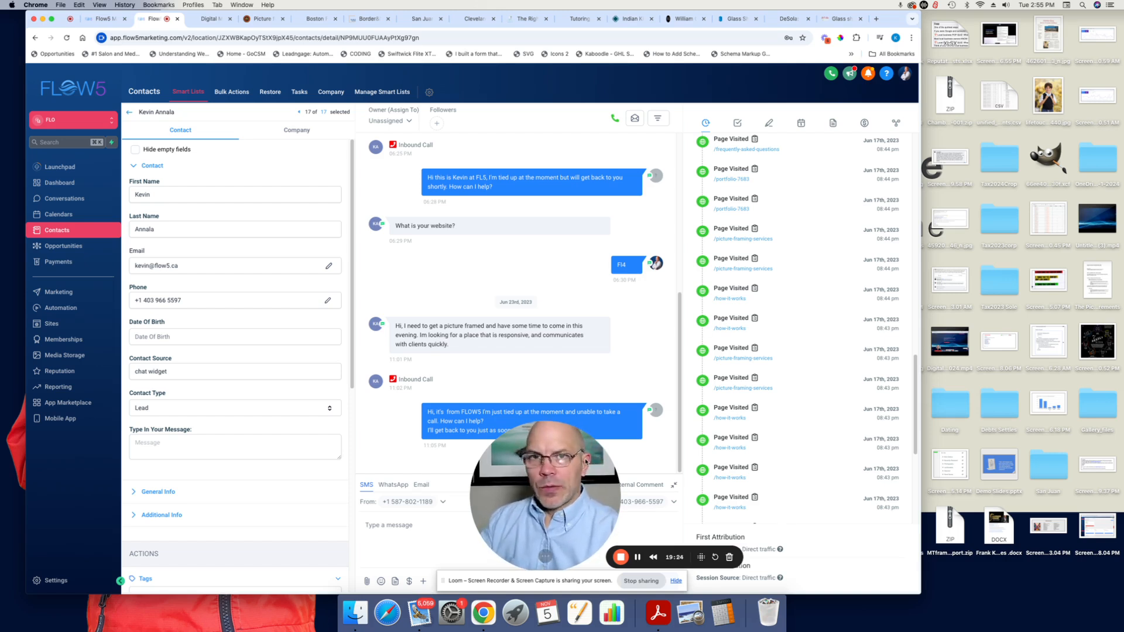
# Review the older page visits back to June 16th, 2023, and return to the Chat Widget entry at the start of the timeline.
pyautogui.moveTo(577, 479)
pyautogui.mouseDown()
pyautogui.moveTo(709, 449)
pyautogui.moveTo(855, 486)
pyautogui.moveTo(576, 477)
pyautogui.mouseUp()
pyautogui.scroll(-1, 768, 222)
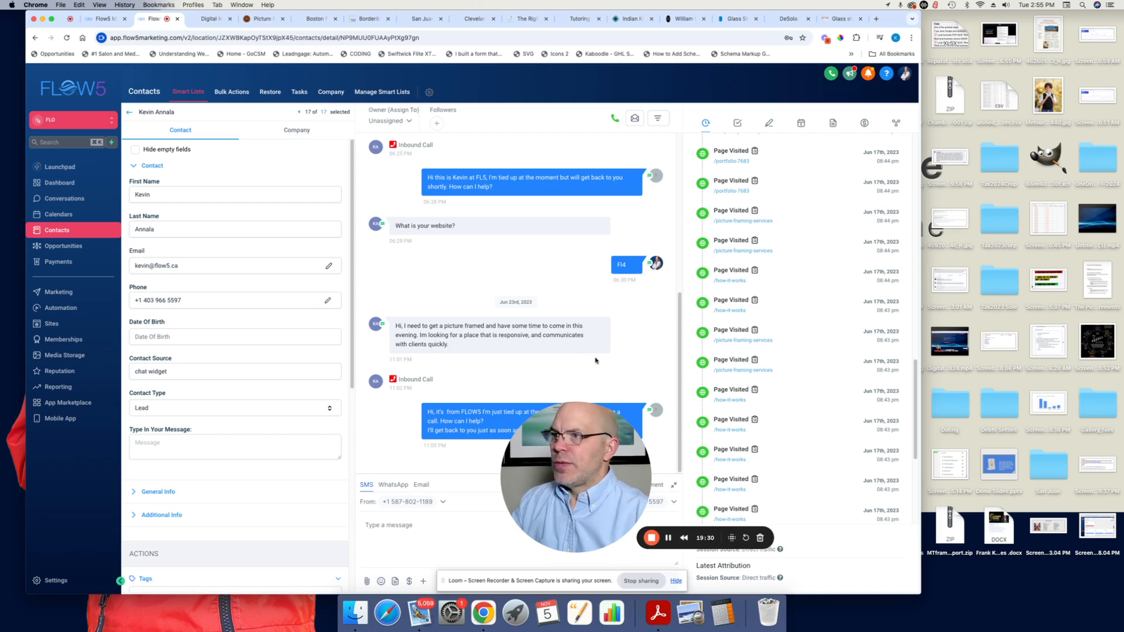
pyautogui.moveTo(580, 468); pyautogui.dragTo(574, 501)
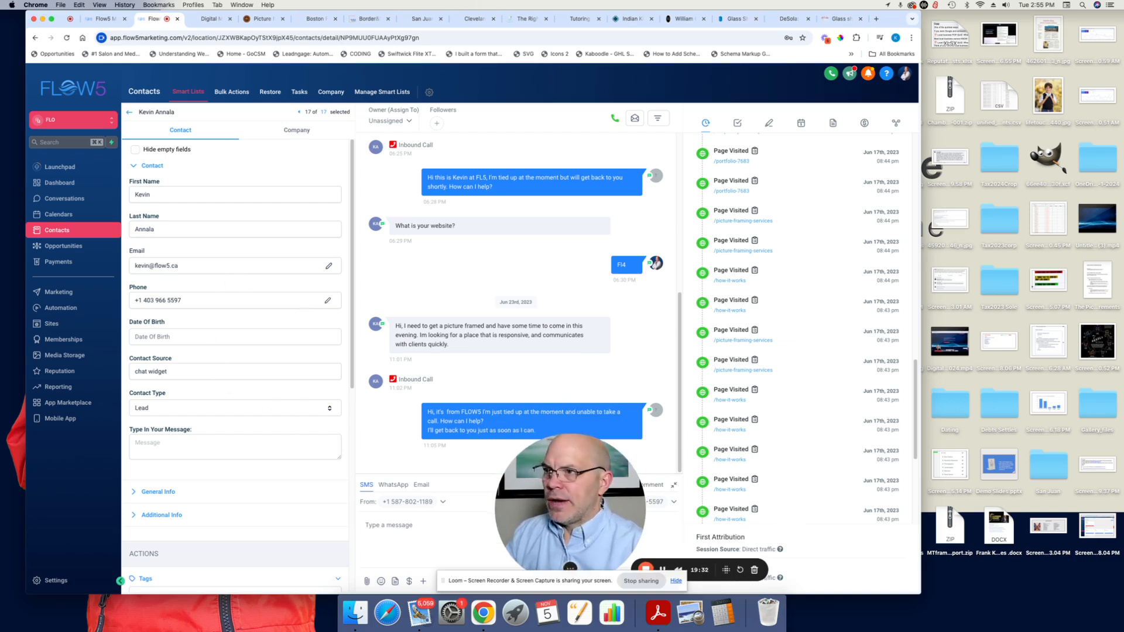
pyautogui.scroll(-1, 780, 501)
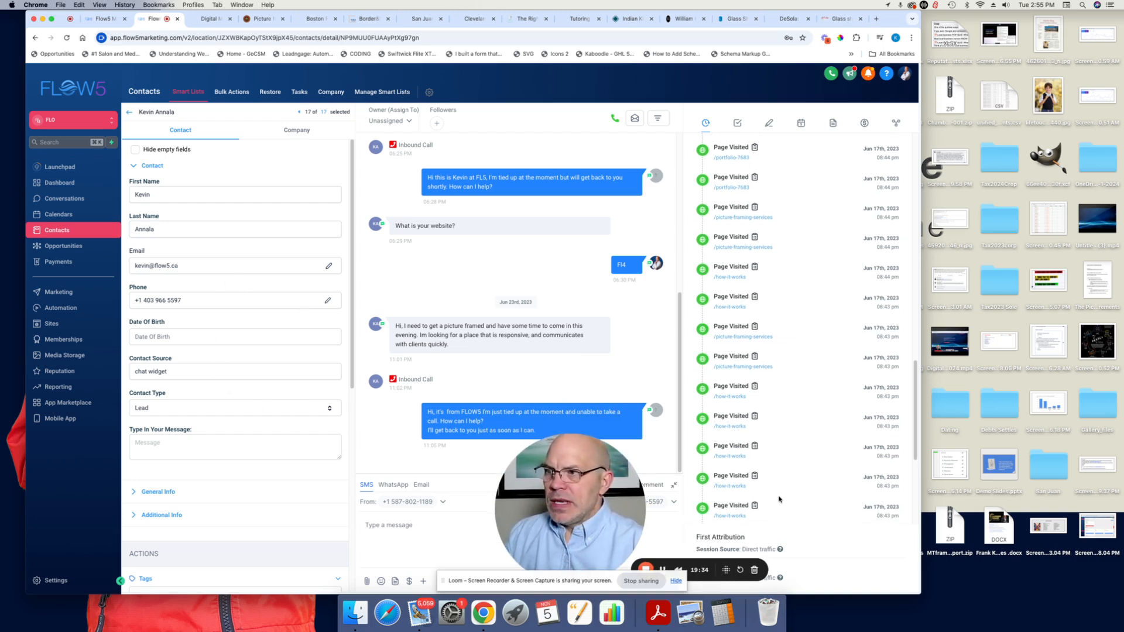
pyautogui.scroll(-5, 779, 500)
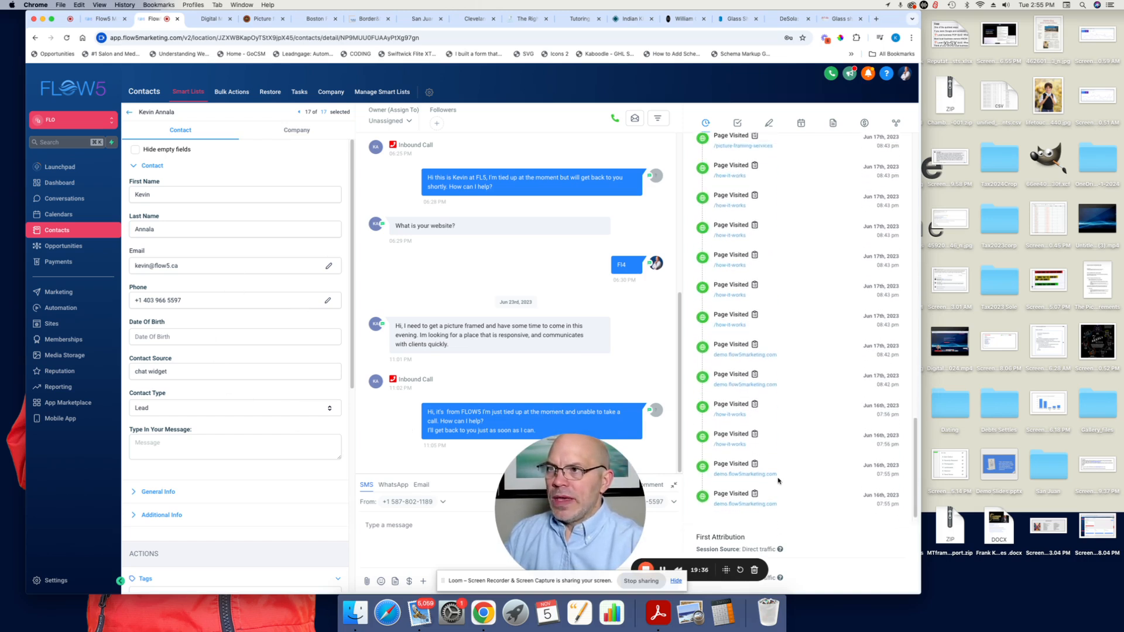
pyautogui.scroll(10, 780, 481)
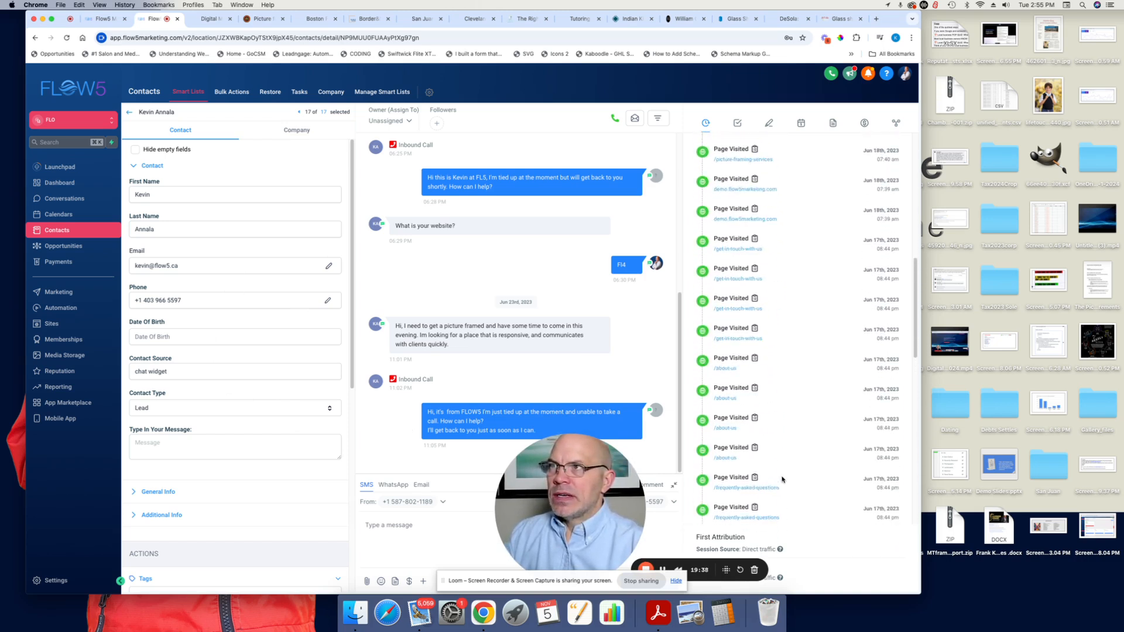
pyautogui.scroll(2, 782, 480)
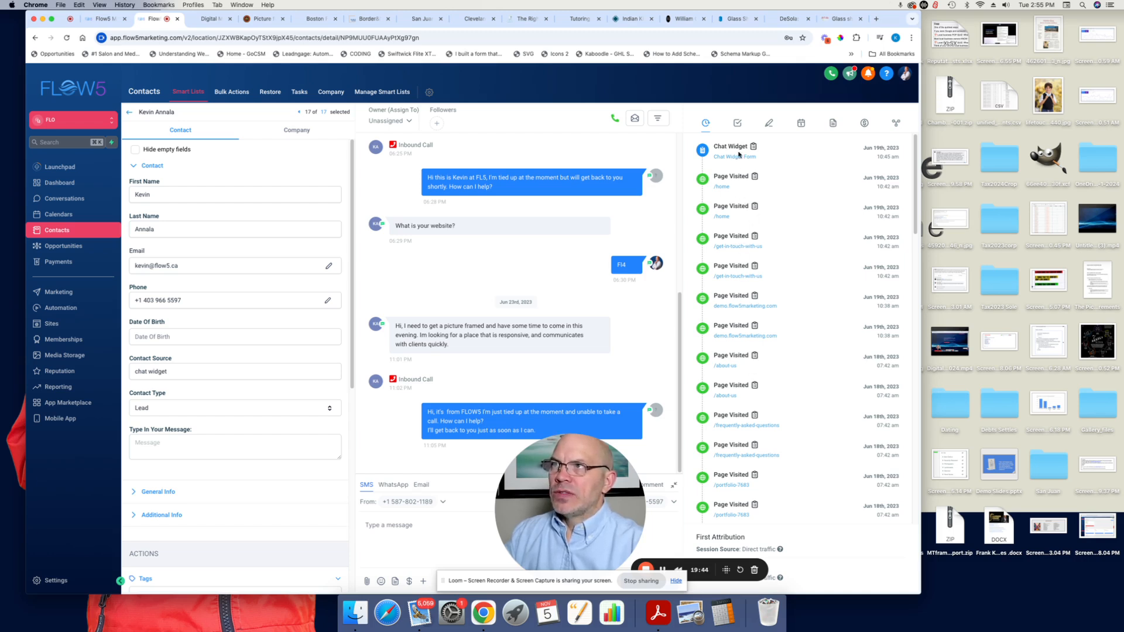
pyautogui.moveTo(598, 522); pyautogui.dragTo(800, 509)
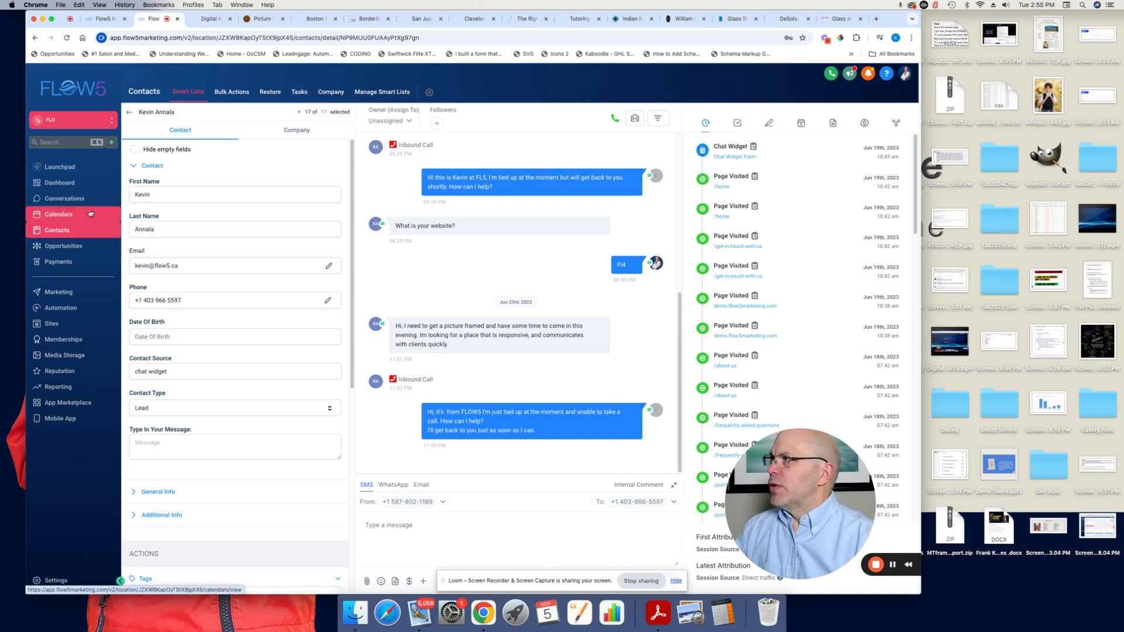
# Return to the contacts list, show the form for adding a contact, and close it without saving.
pyautogui.click(130, 112)
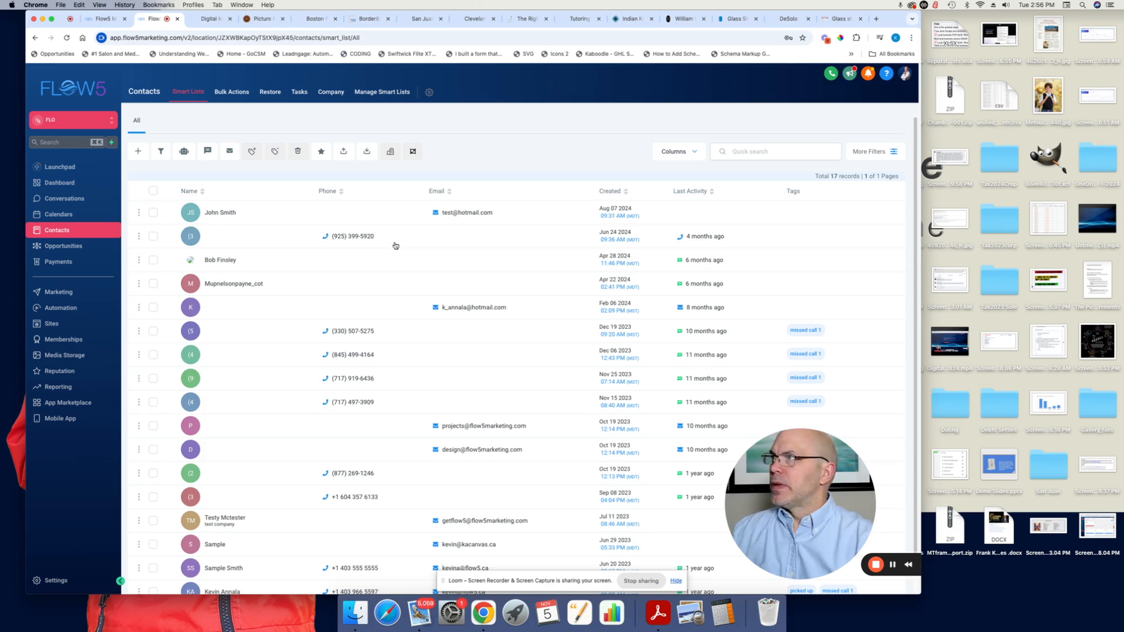
pyautogui.click(139, 151)
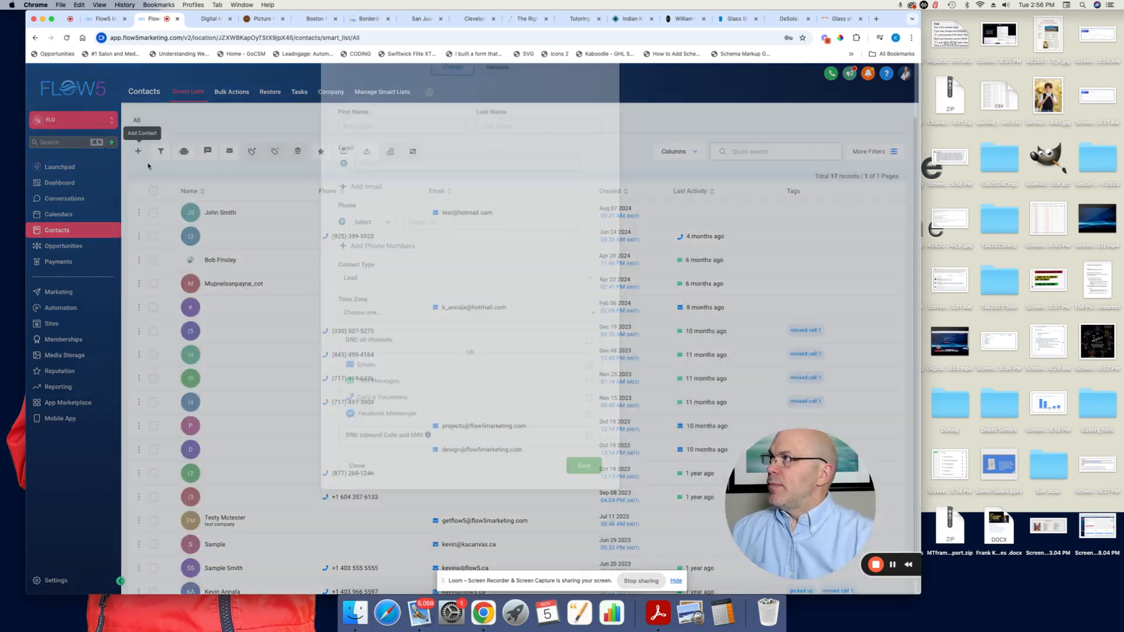
pyautogui.click(610, 88)
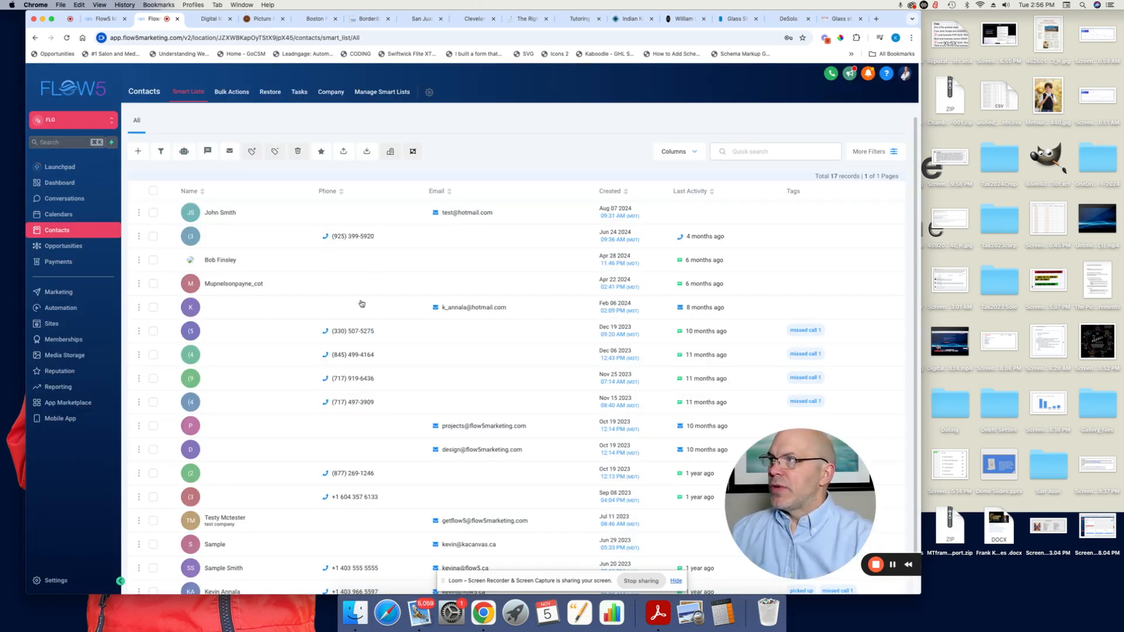
# Open the first contact's record, review its tags, actions and detail fields, and return to the contacts list.
pyautogui.click(223, 216)
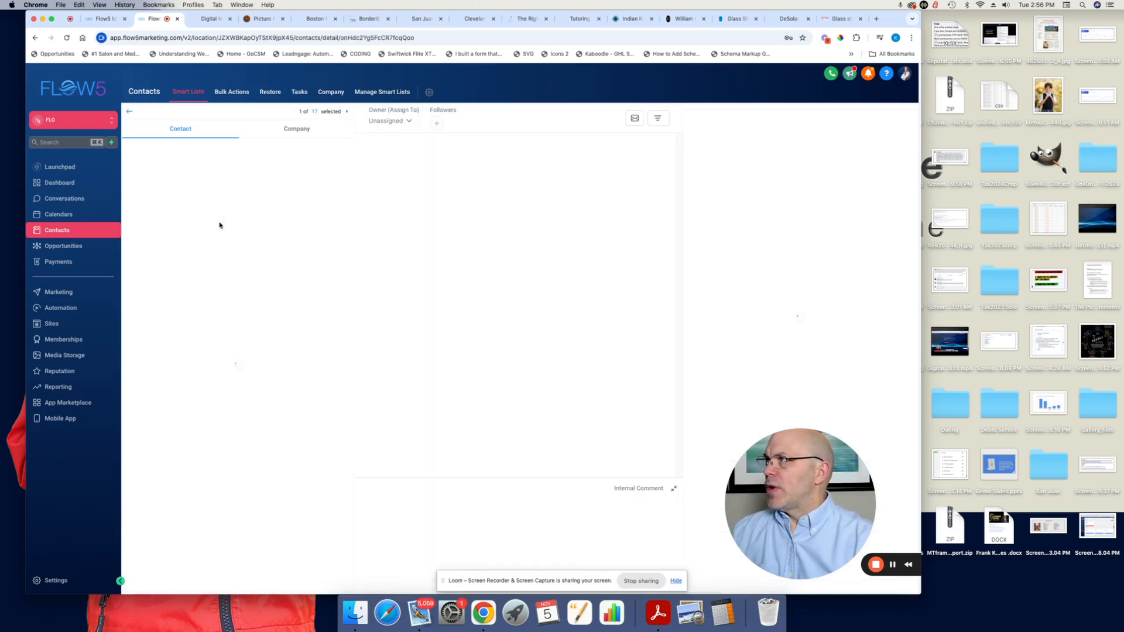
pyautogui.scroll(-5, 217, 302)
pyautogui.scroll(-5, 216, 304)
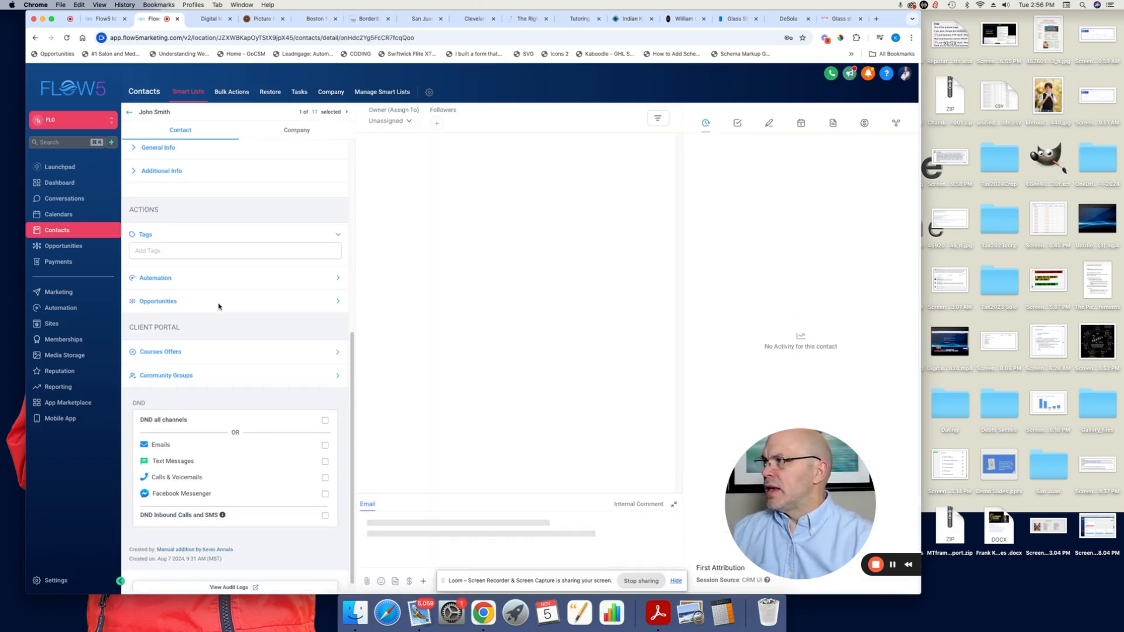
pyautogui.click(218, 252)
pyautogui.click(225, 236)
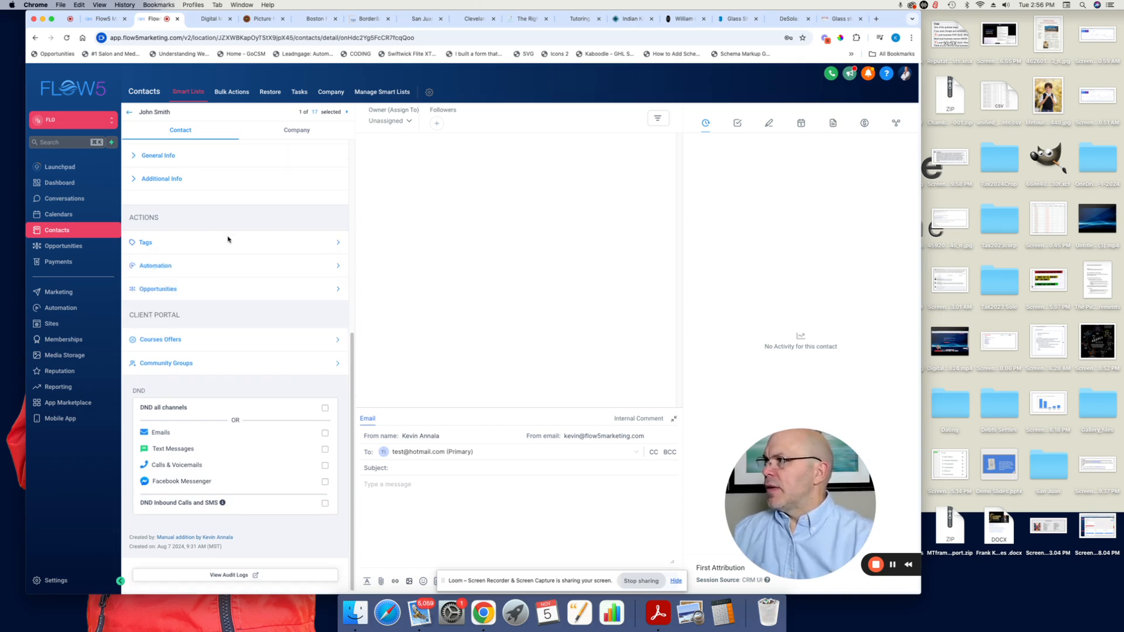
pyautogui.scroll(5, 246, 340)
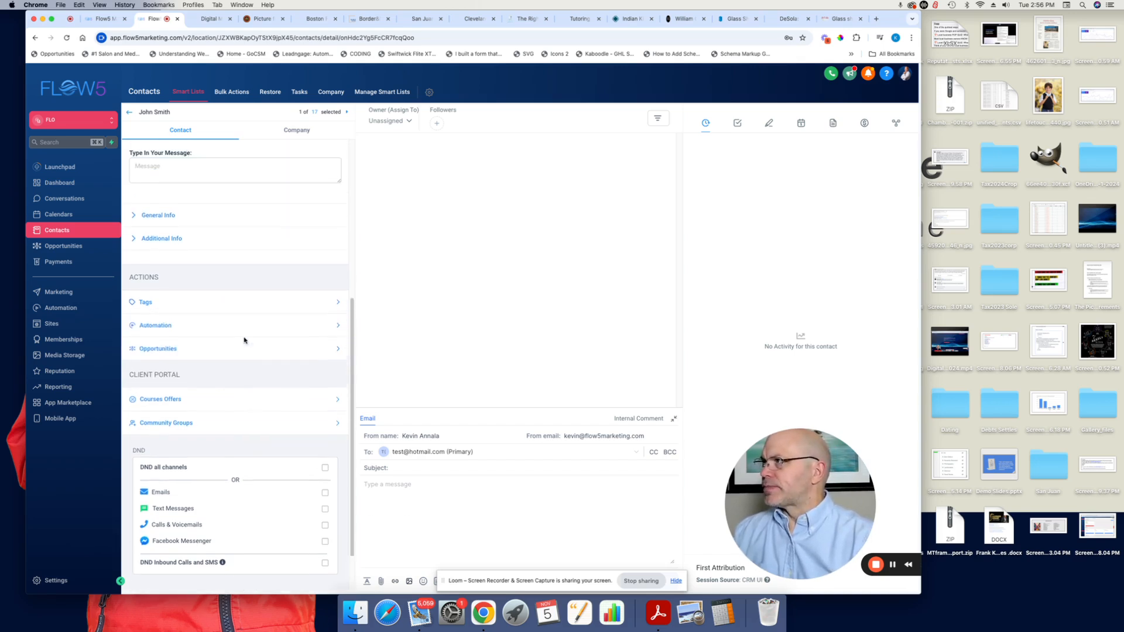
pyautogui.scroll(2, 244, 340)
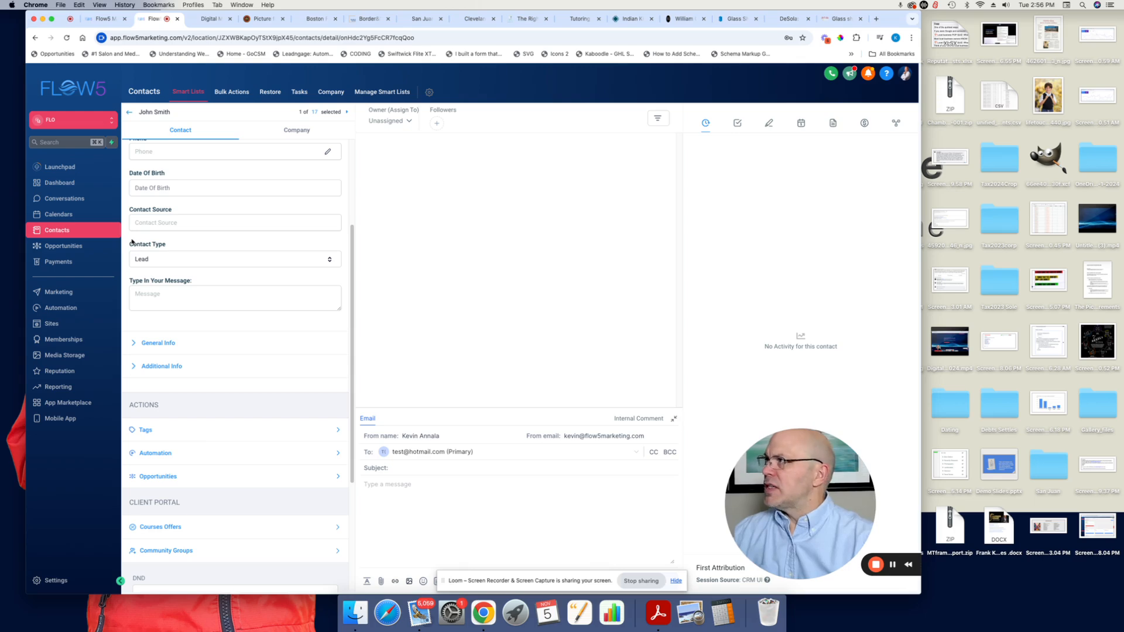
pyautogui.click(130, 113)
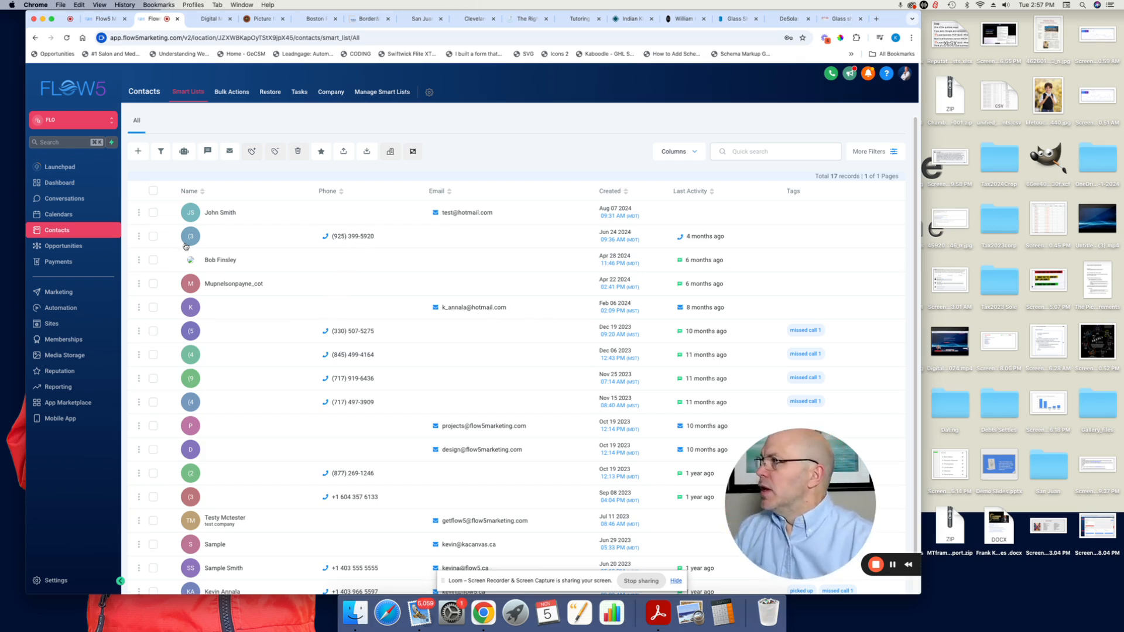
# Show the Quote requests pipeline under opportunities, view the details of the test company opportunity, and close them.
pyautogui.click(63, 246)
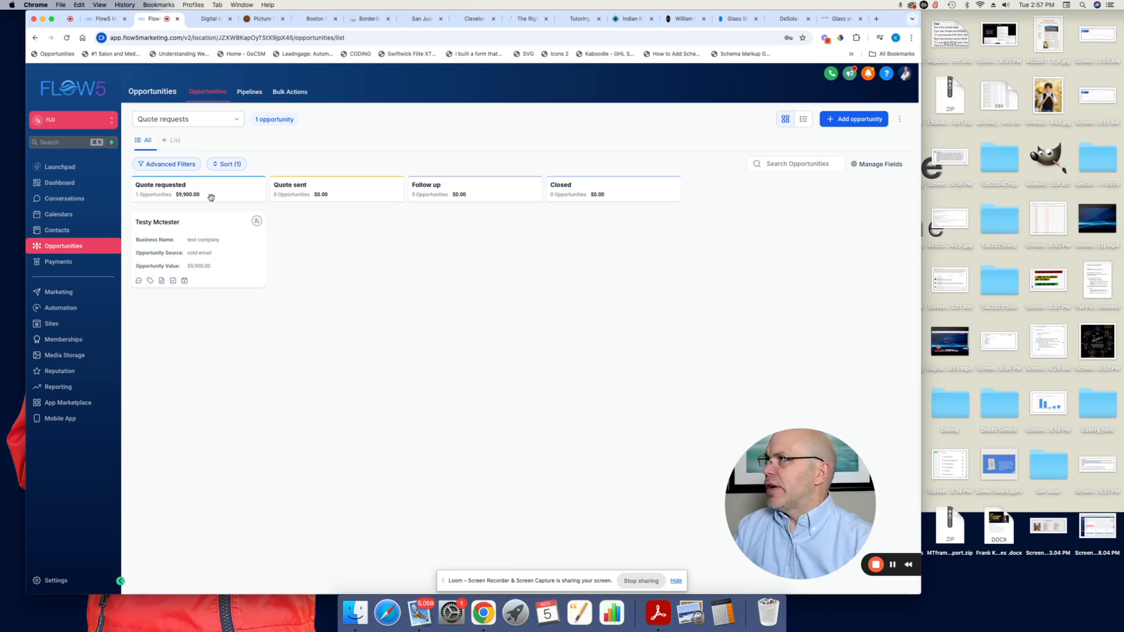
pyautogui.moveTo(209, 217); pyautogui.dragTo(221, 244)
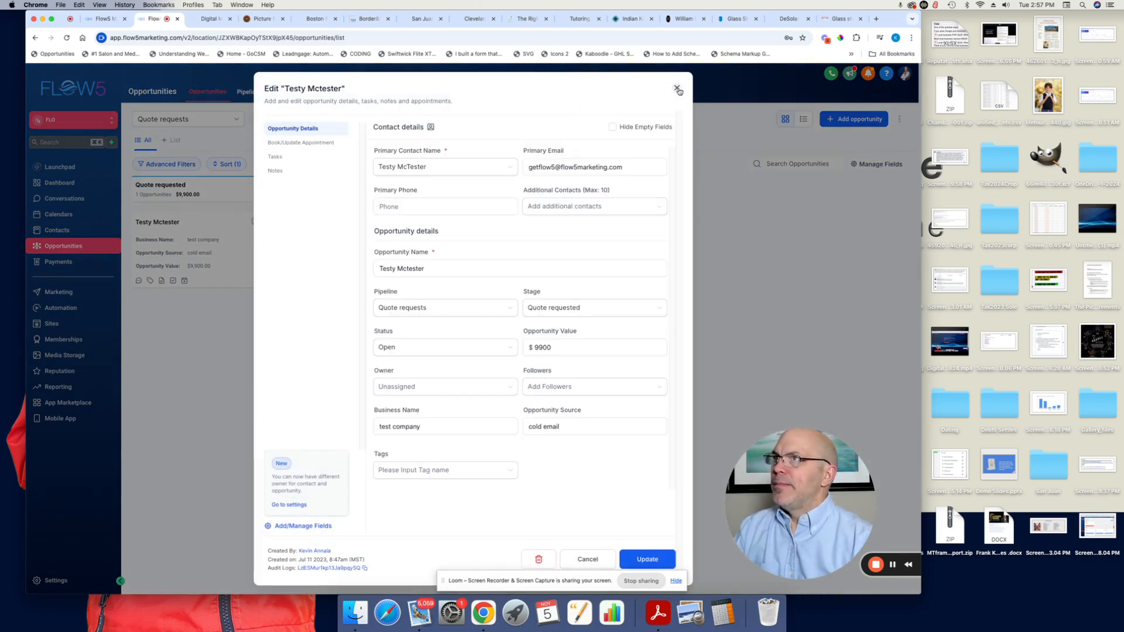
pyautogui.click(677, 88)
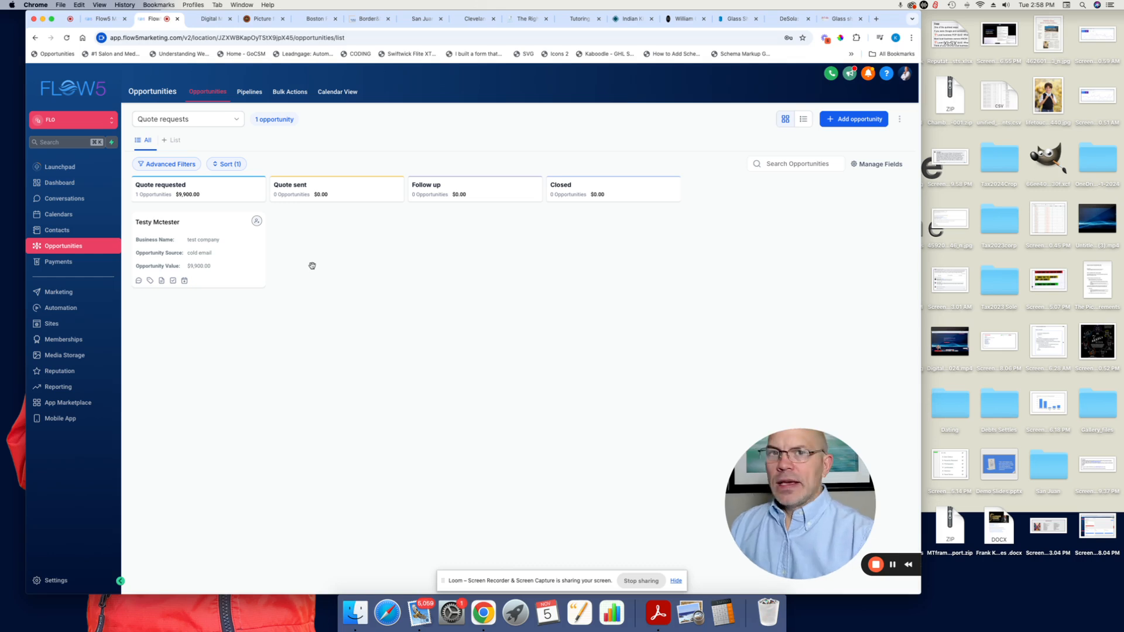
# Reopen the details of the test company opportunity in the Quote requested stage.
pyautogui.click(229, 255)
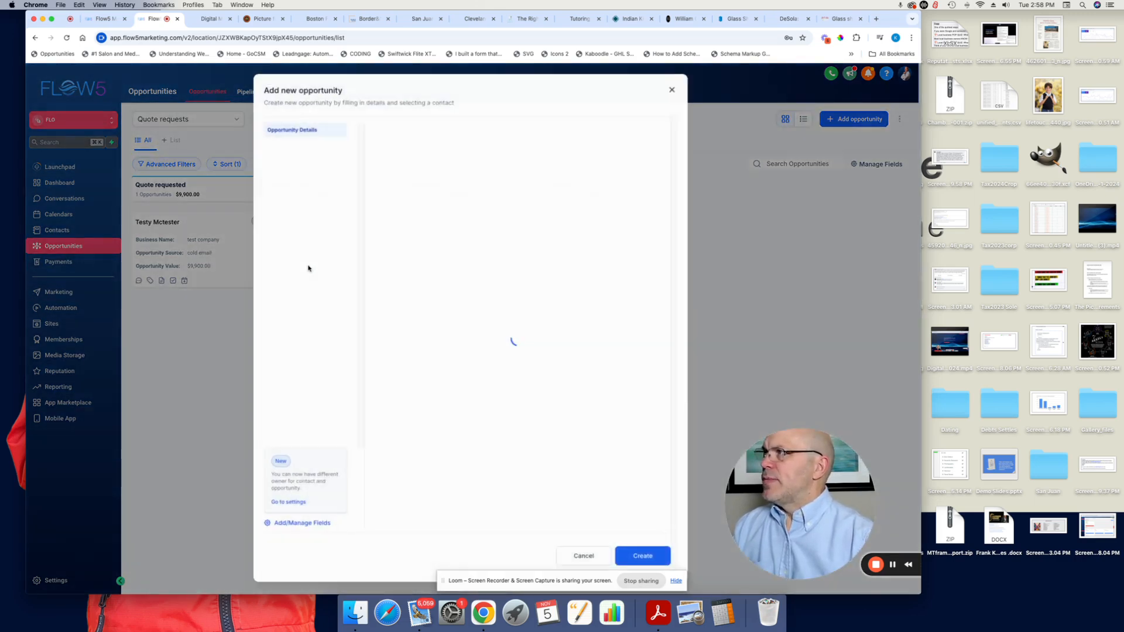
pyautogui.click(678, 89)
pyautogui.click(227, 247)
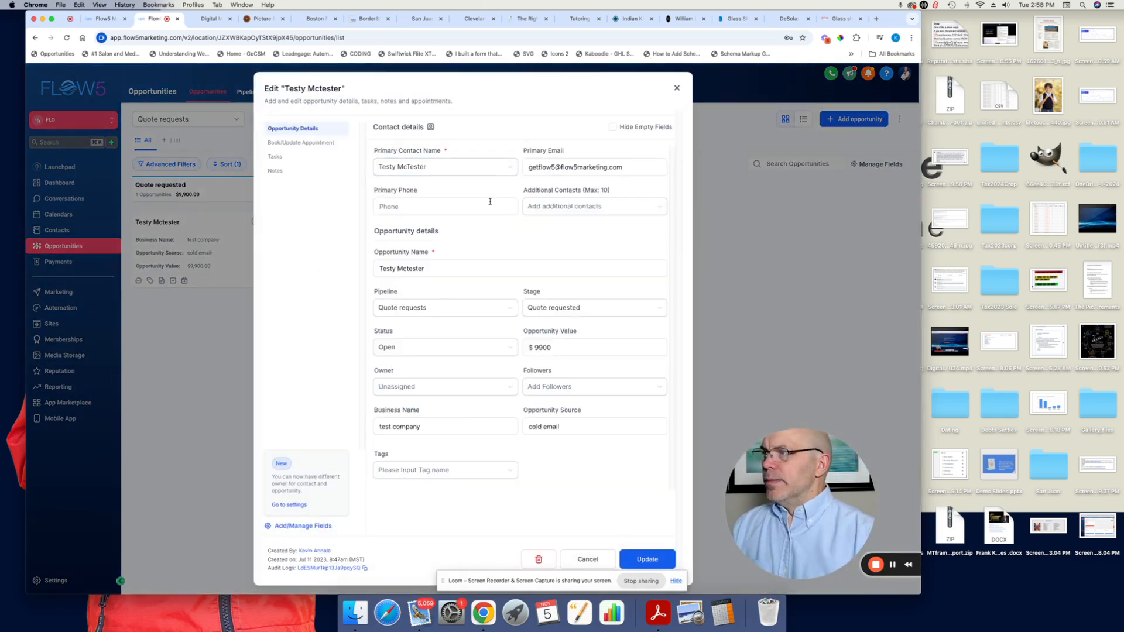
# Close the opportunity's details, move the test company opportunity to the Quote sent stage, and return it to Quote requested.
pyautogui.click(678, 88)
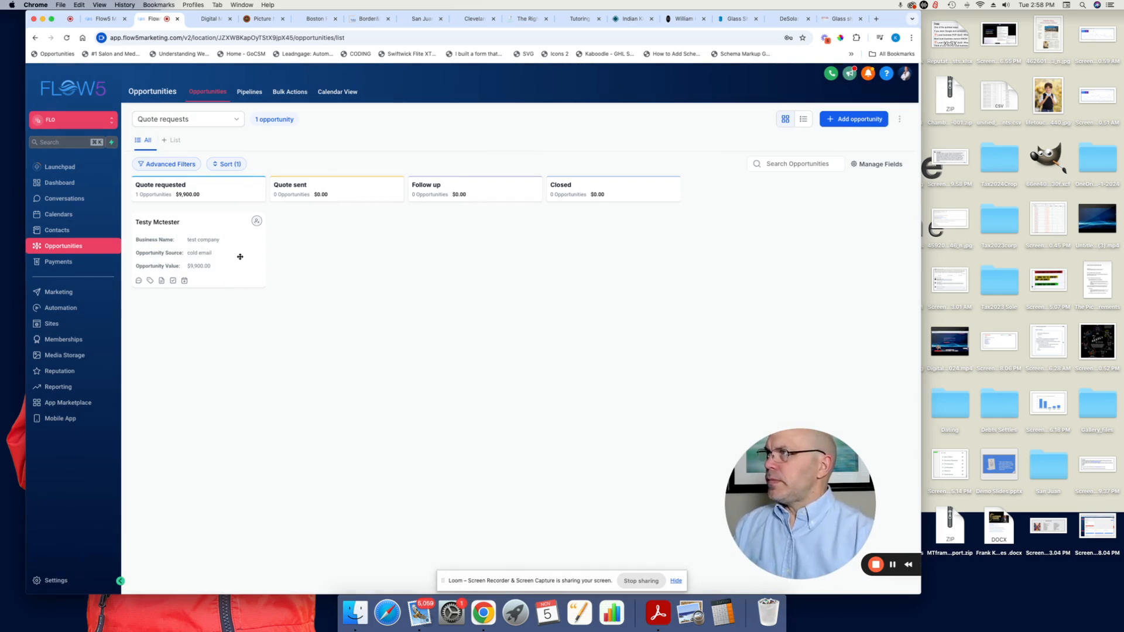
pyautogui.moveTo(240, 256); pyautogui.dragTo(351, 258)
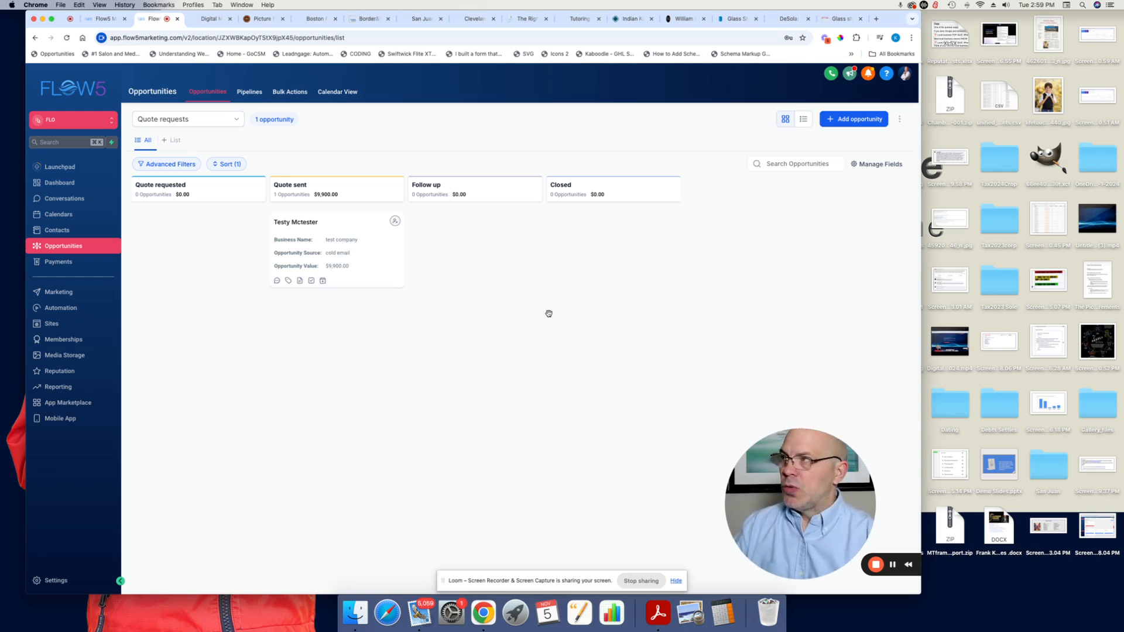
pyautogui.moveTo(387, 264); pyautogui.dragTo(246, 264)
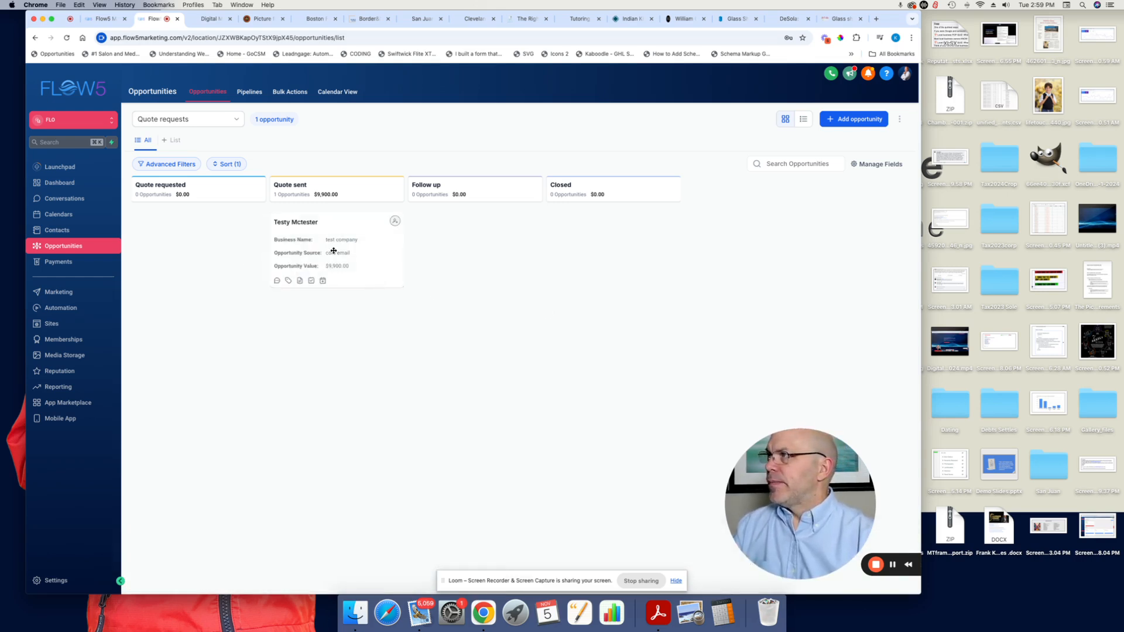
pyautogui.moveTo(343, 218); pyautogui.dragTo(225, 227)
# Reopen the test company opportunity's details, review its available status options, and close them without making changes.
pyautogui.click(226, 227)
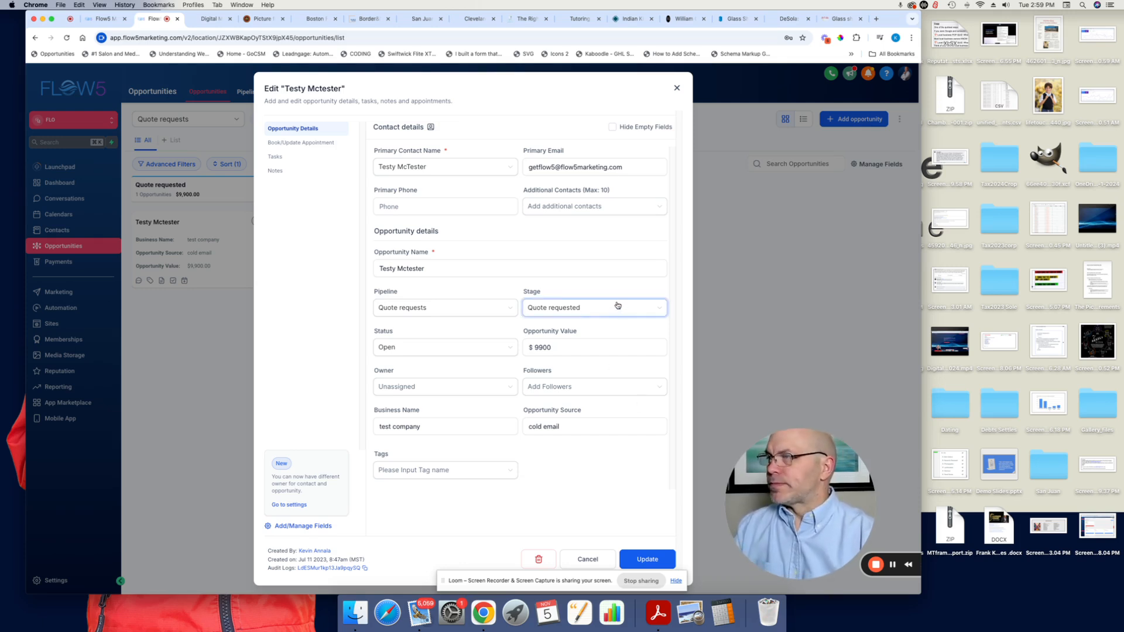
pyautogui.click(477, 347)
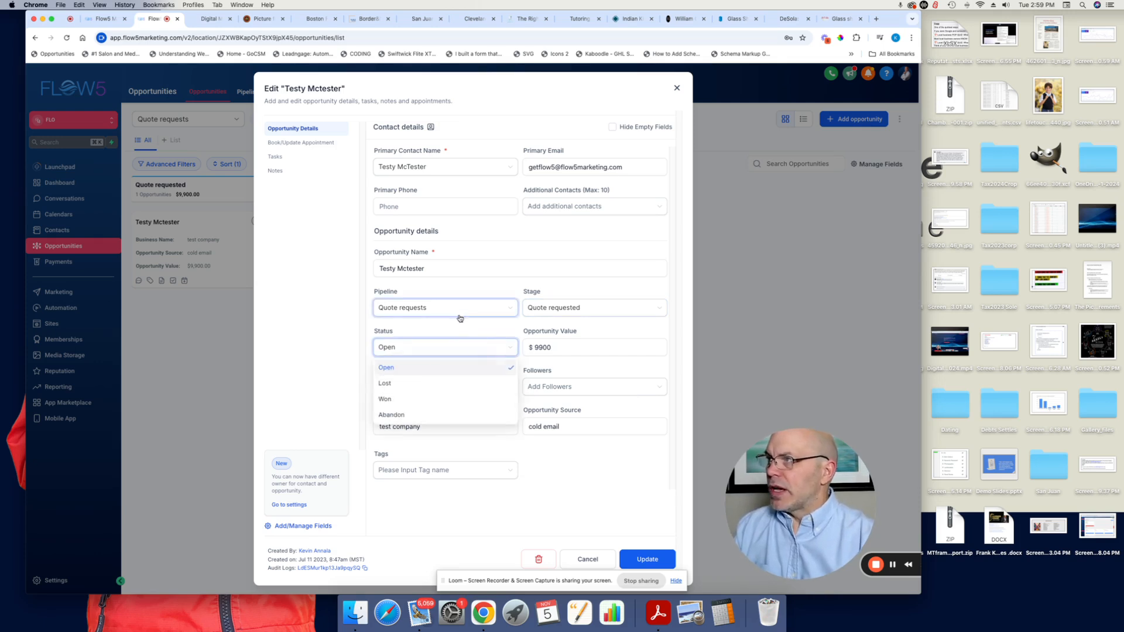
pyautogui.click(430, 347)
pyautogui.click(419, 353)
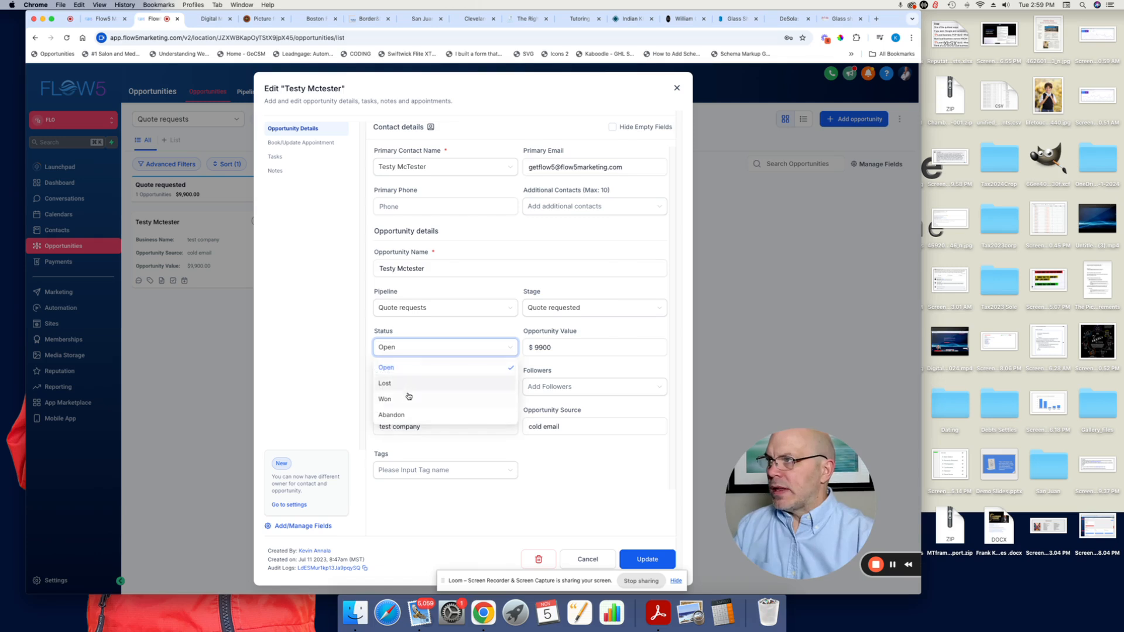
pyautogui.click(432, 328)
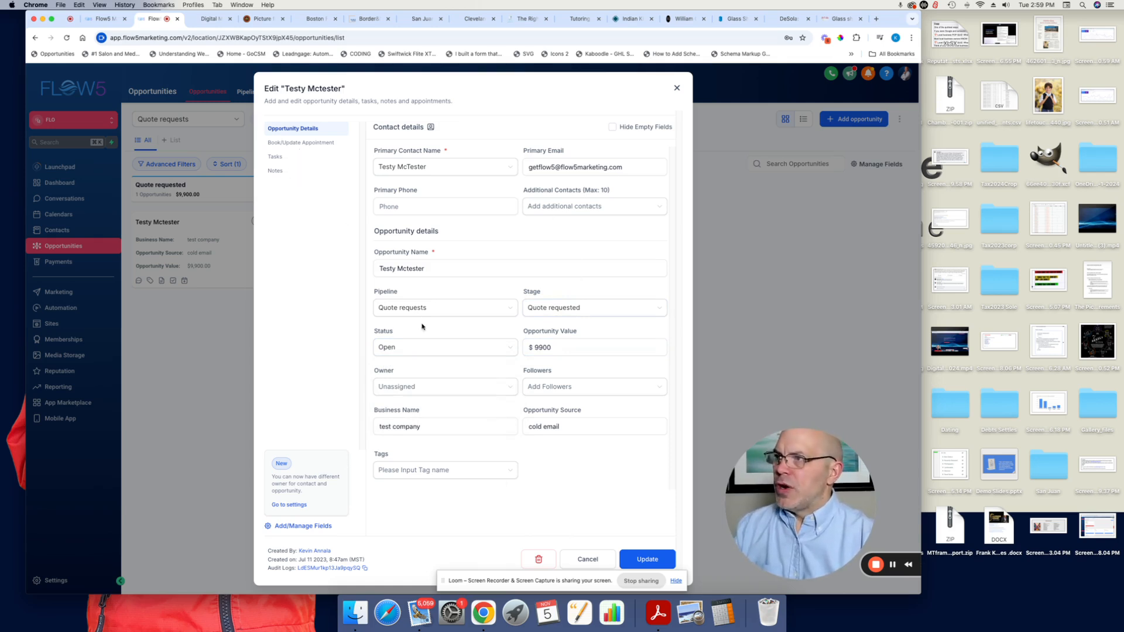
pyautogui.click(676, 88)
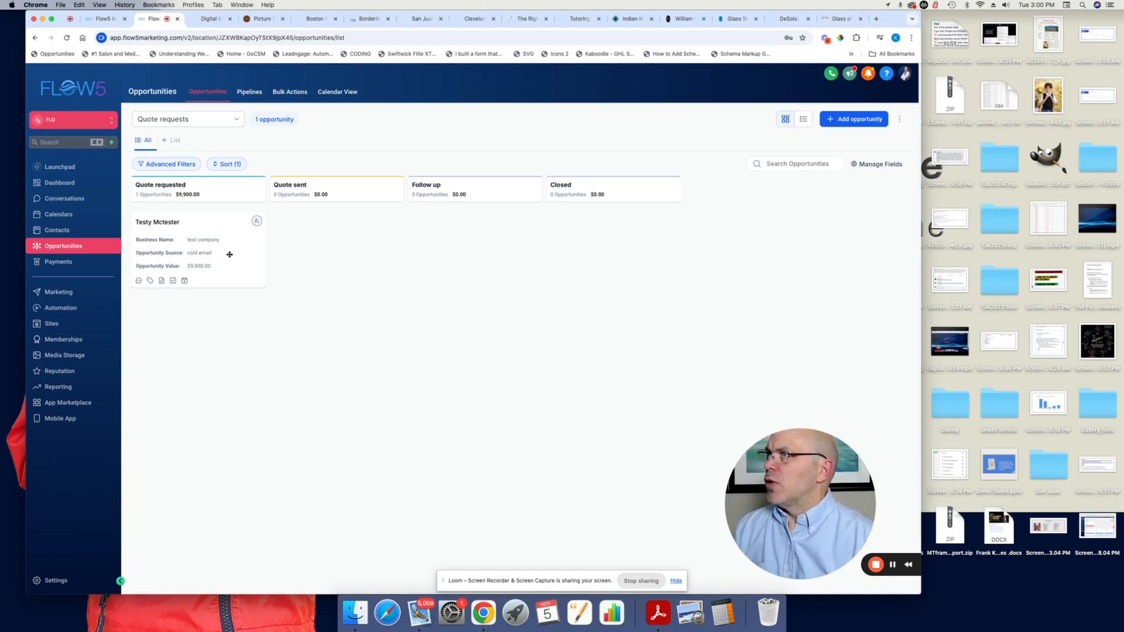
# Move the test company opportunity to the Follow up stage and back to Quote requested, and check the available pipelines.
pyautogui.moveTo(228, 253); pyautogui.dragTo(447, 311)
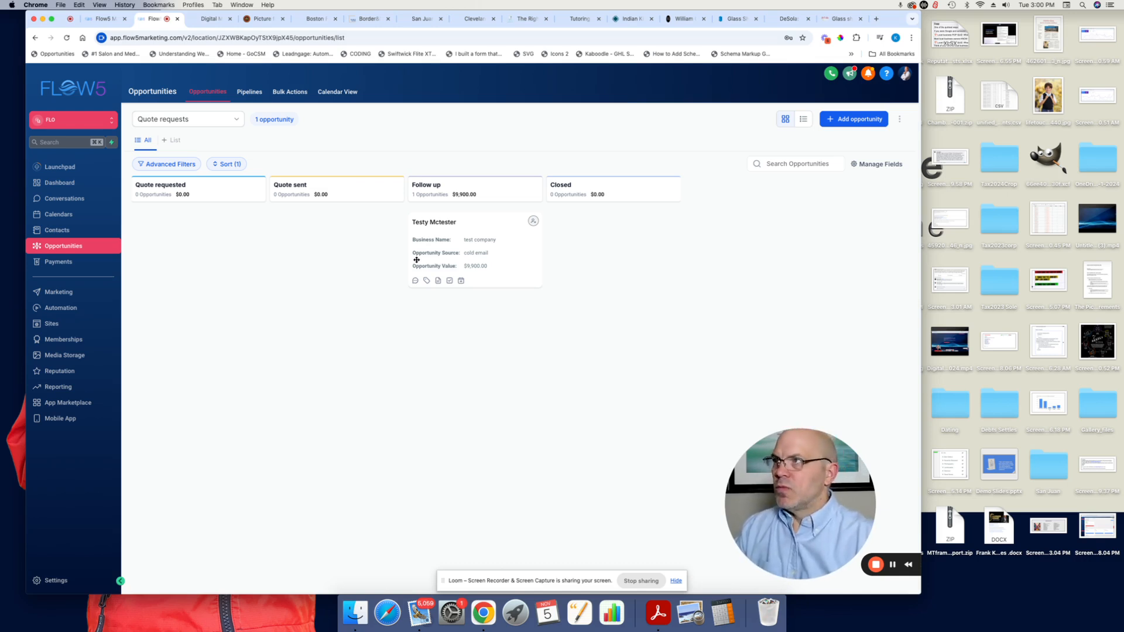
pyautogui.moveTo(500, 258); pyautogui.dragTo(244, 252)
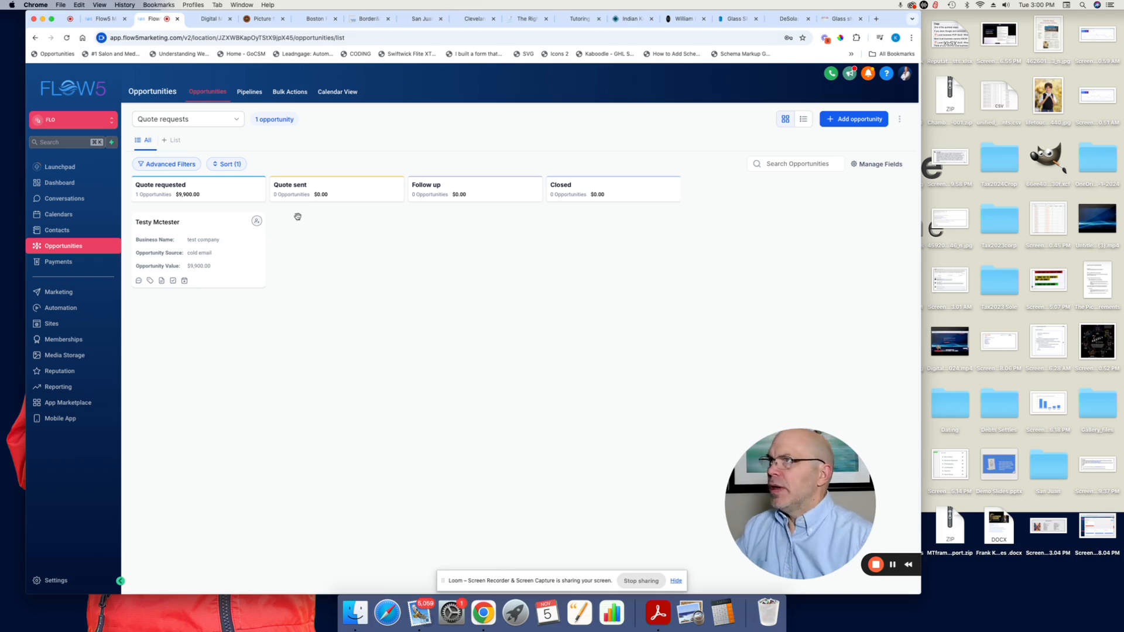
pyautogui.click(219, 125)
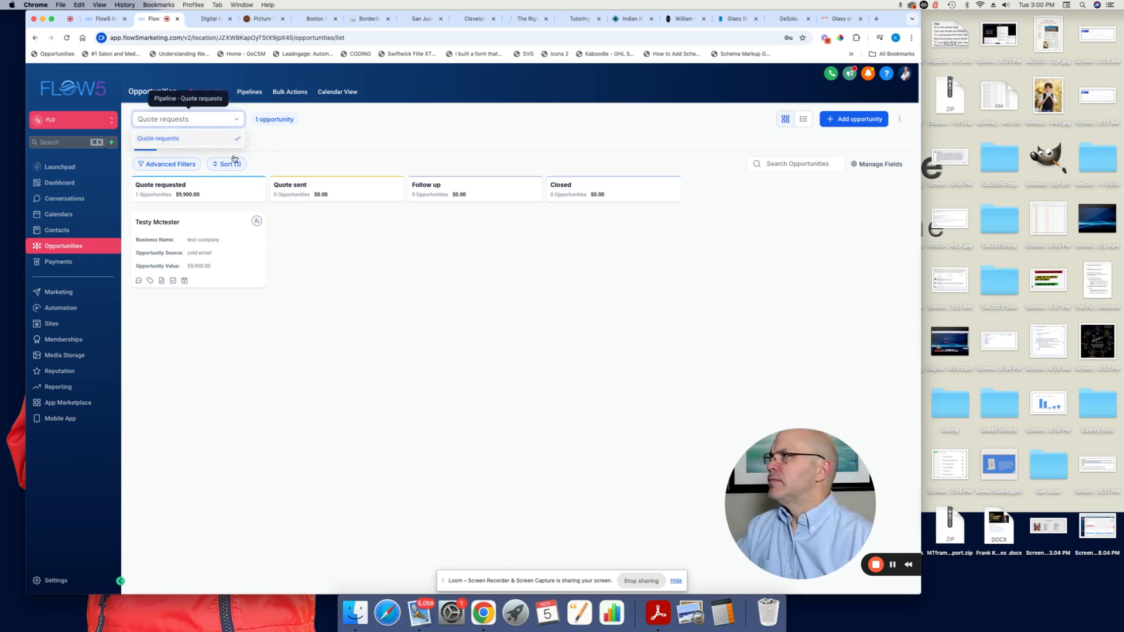
pyautogui.moveTo(214, 260); pyautogui.dragTo(333, 288)
pyautogui.click(675, 89)
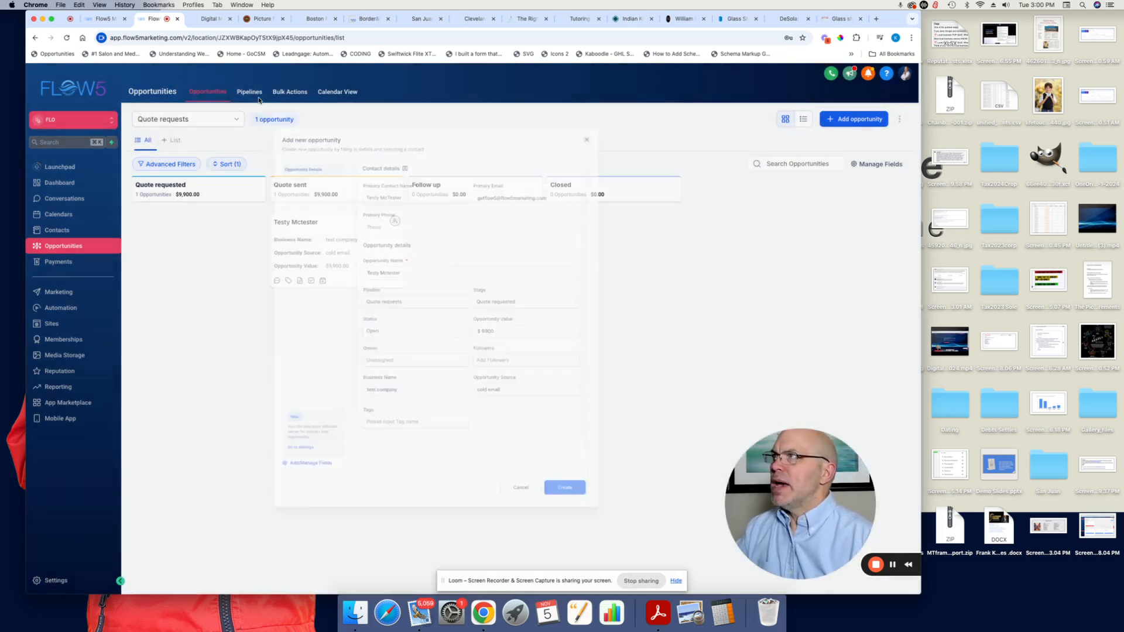
# Show the funnels page of the other FLOW5 account and return to the Quote requests board.
pyautogui.click(100, 21)
pyautogui.moveTo(101, 21); pyautogui.dragTo(158, 24)
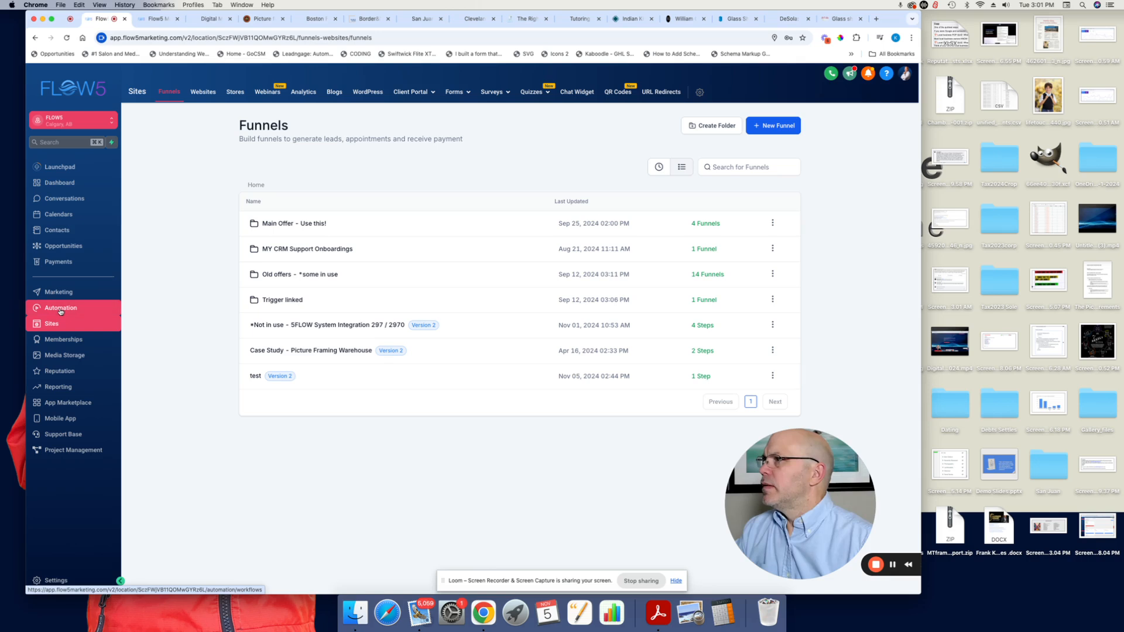
pyautogui.click(158, 20)
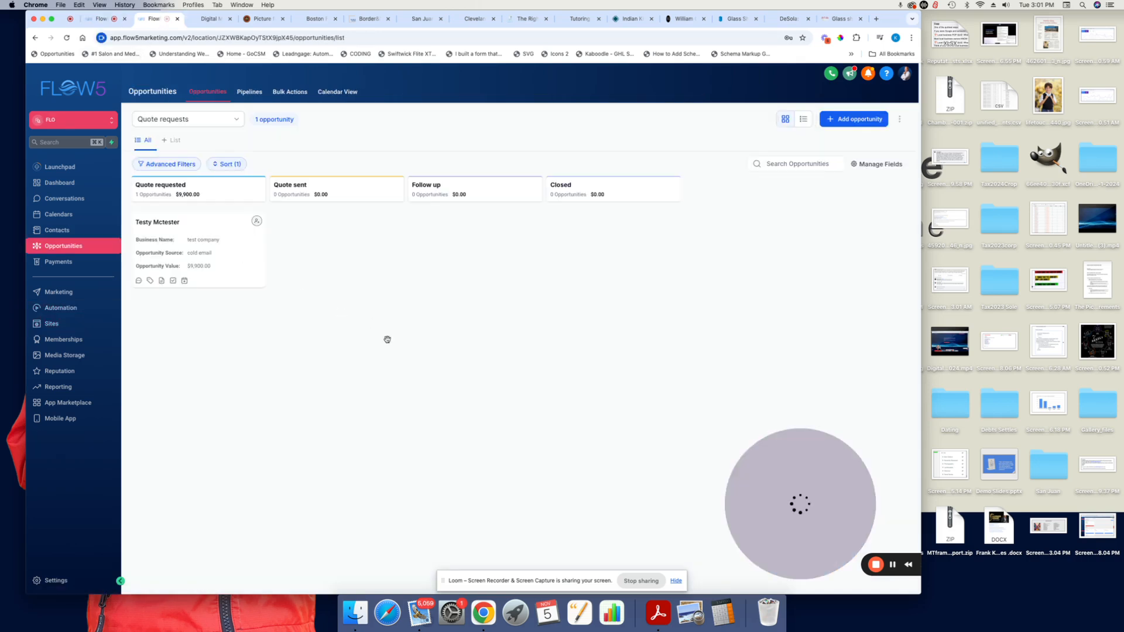
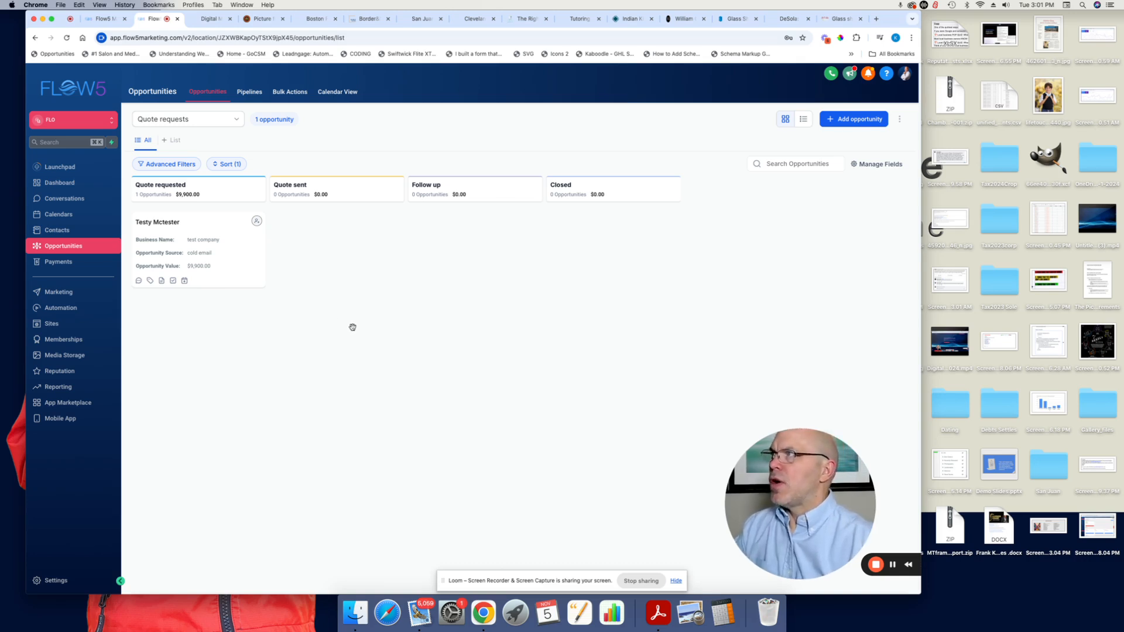
# Open the payments section and review its invoice, estimate, document, order and product options.
pyautogui.click(71, 264)
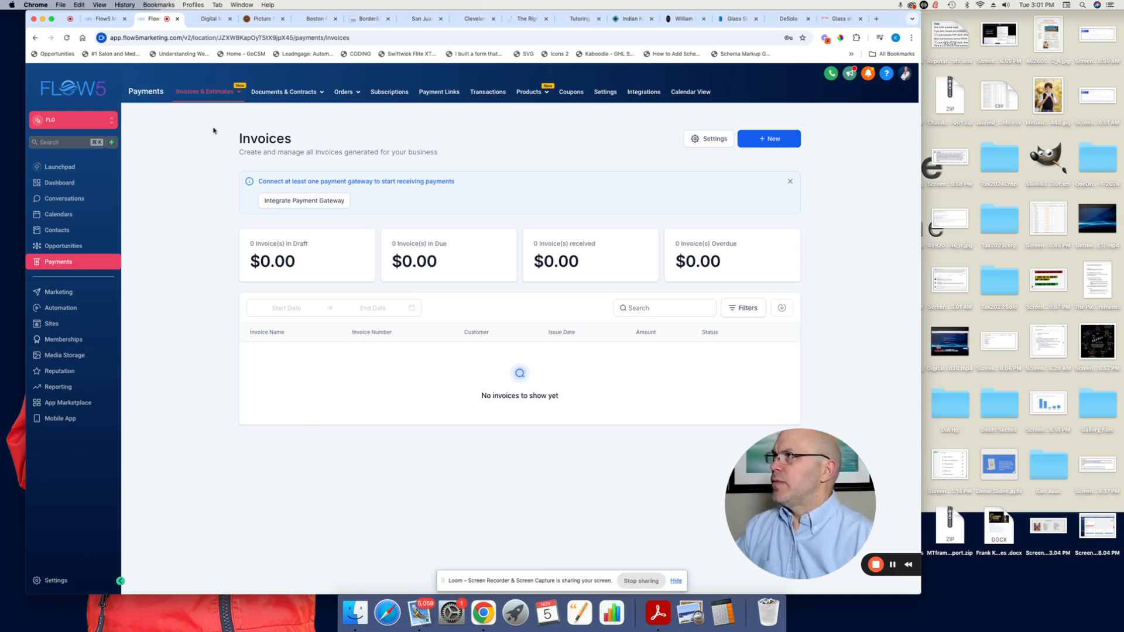
pyautogui.moveTo(213, 98)
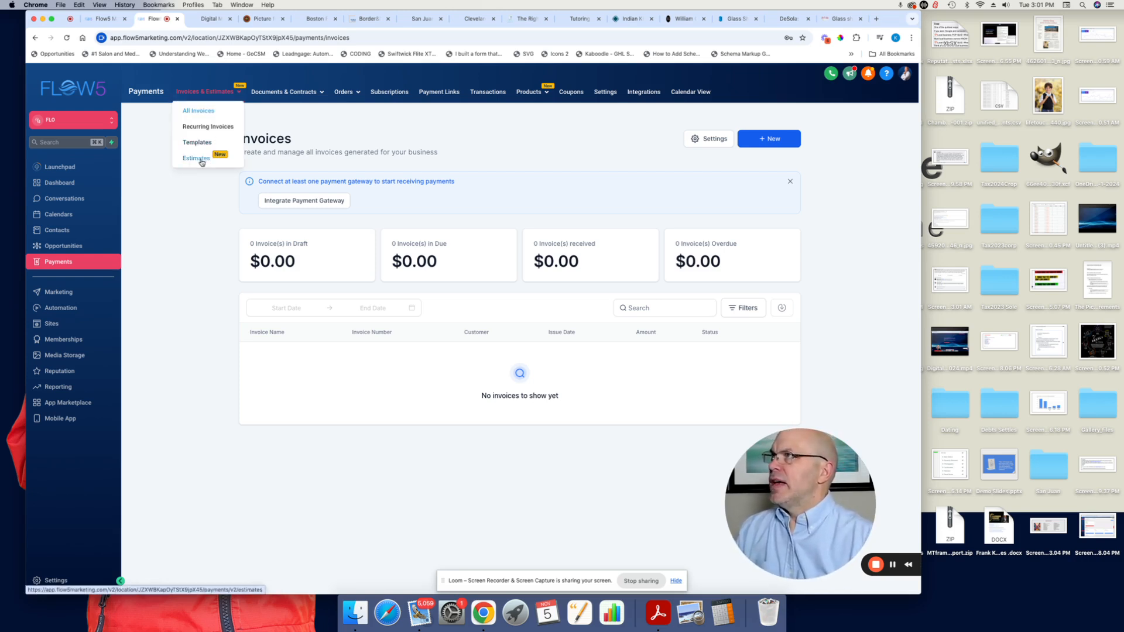
pyautogui.moveTo(287, 103)
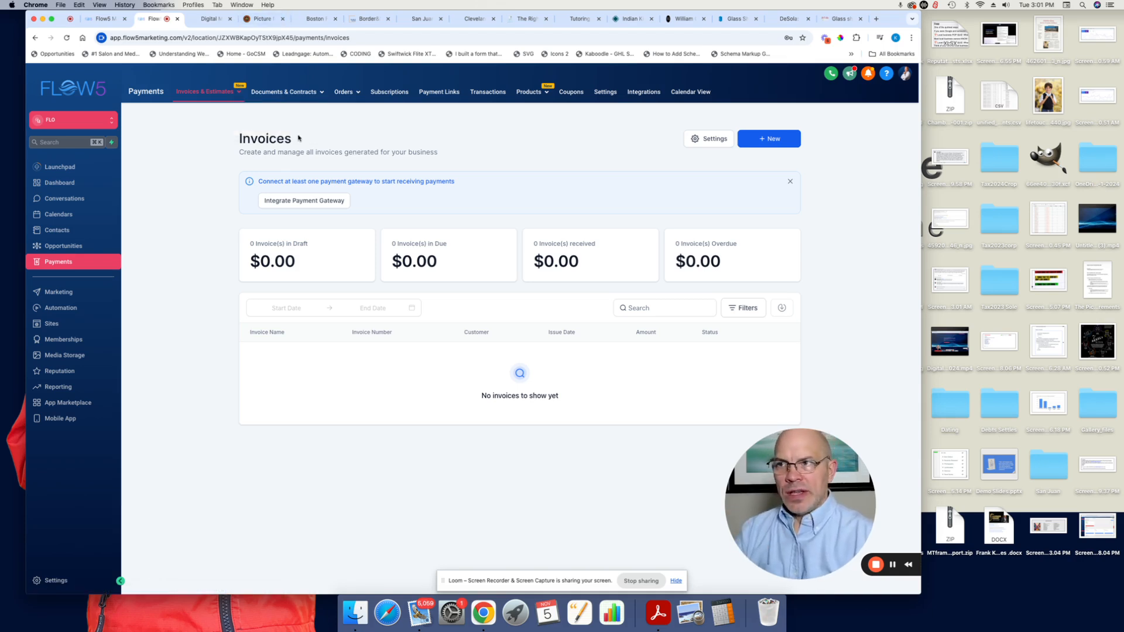
pyautogui.moveTo(339, 94)
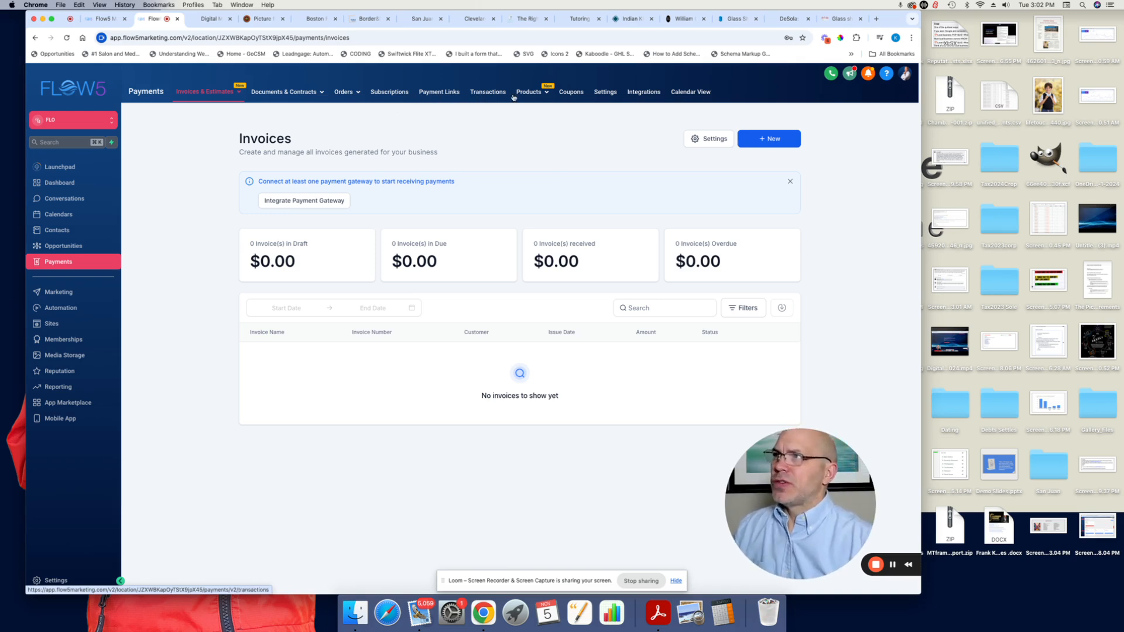
pyautogui.moveTo(518, 94)
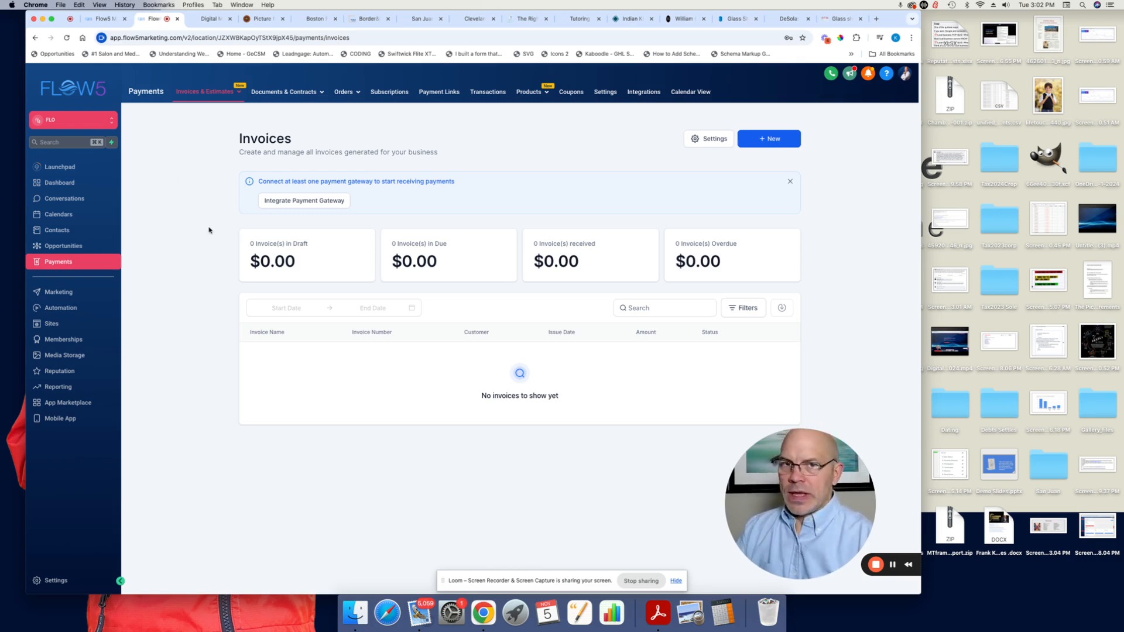
# Open the marketing Social Planner, start creating a new post, and show the social accounts available for posting.
pyautogui.click(94, 290)
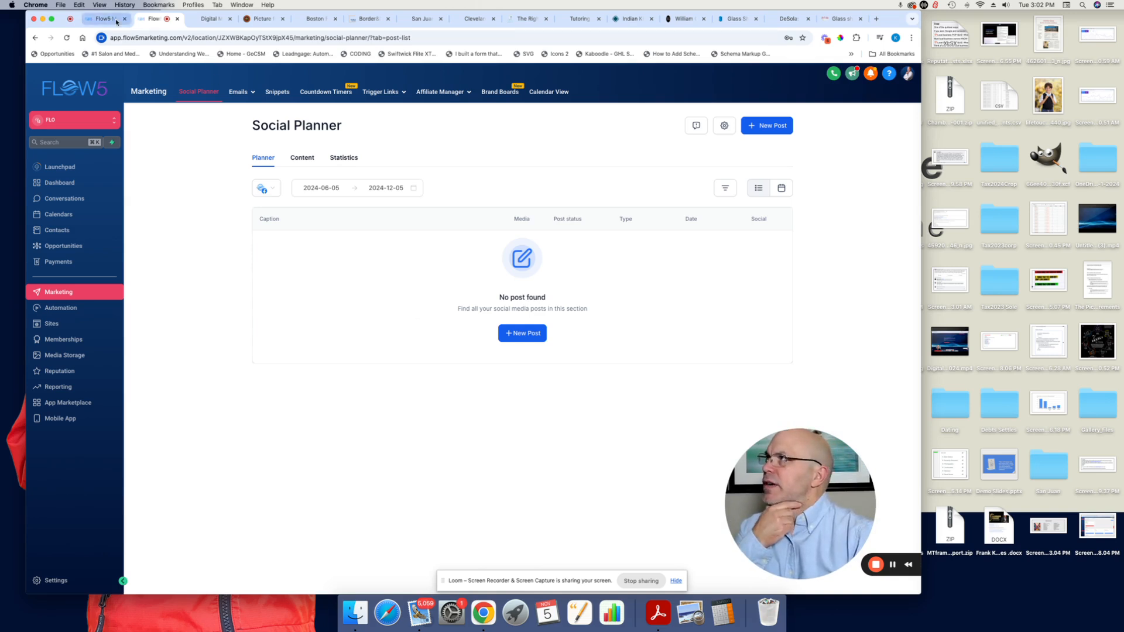
pyautogui.click(760, 130)
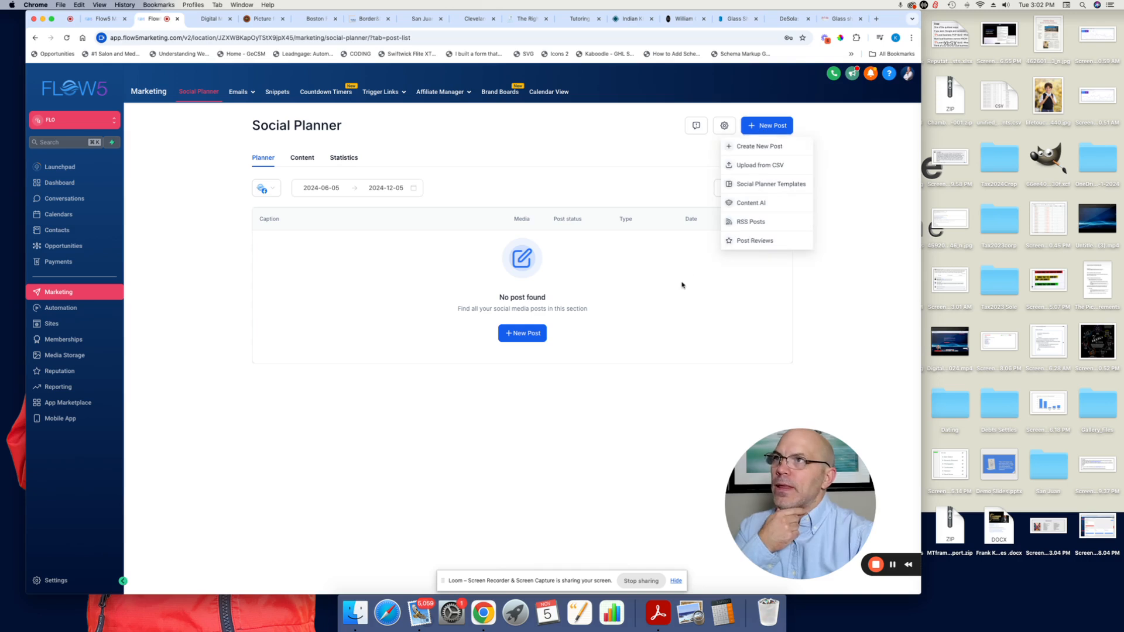
pyautogui.click(764, 146)
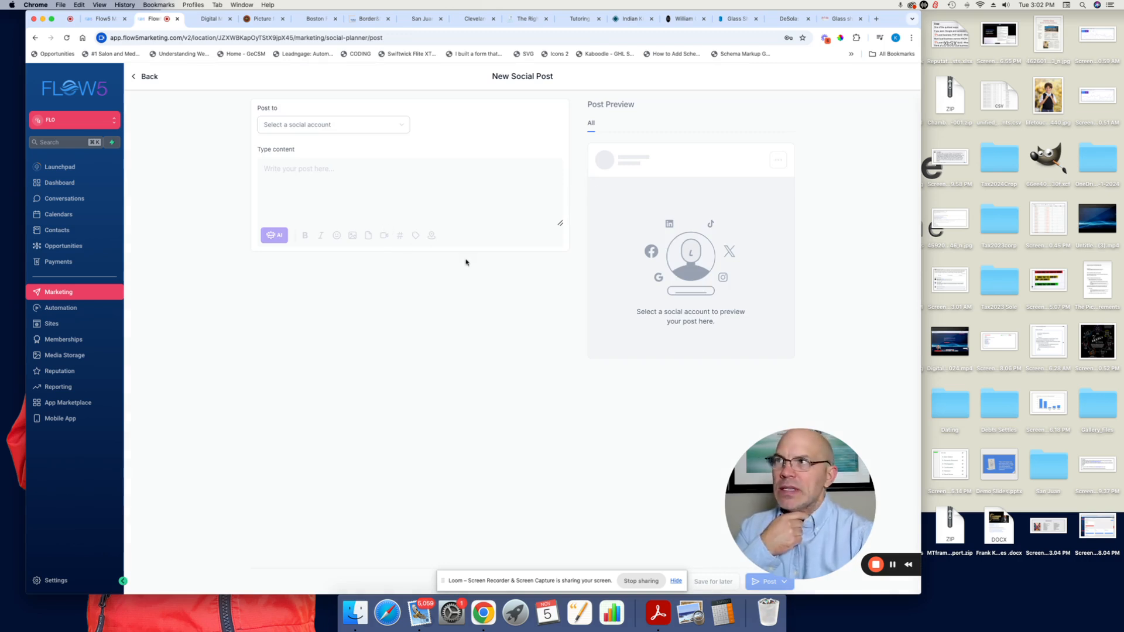
pyautogui.click(372, 130)
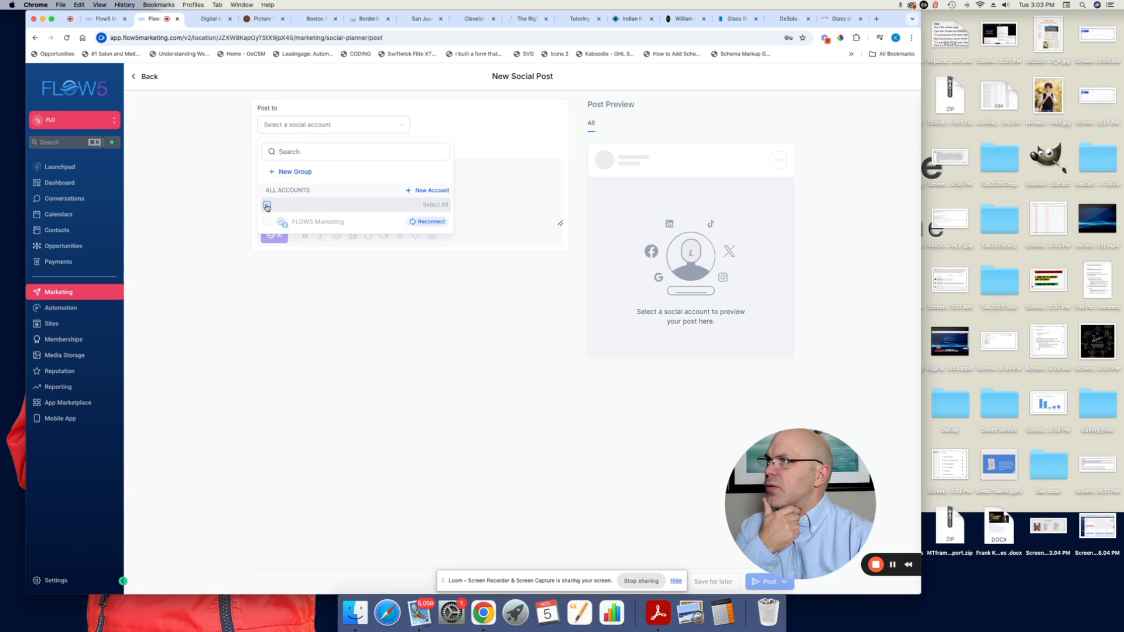
pyautogui.click(236, 232)
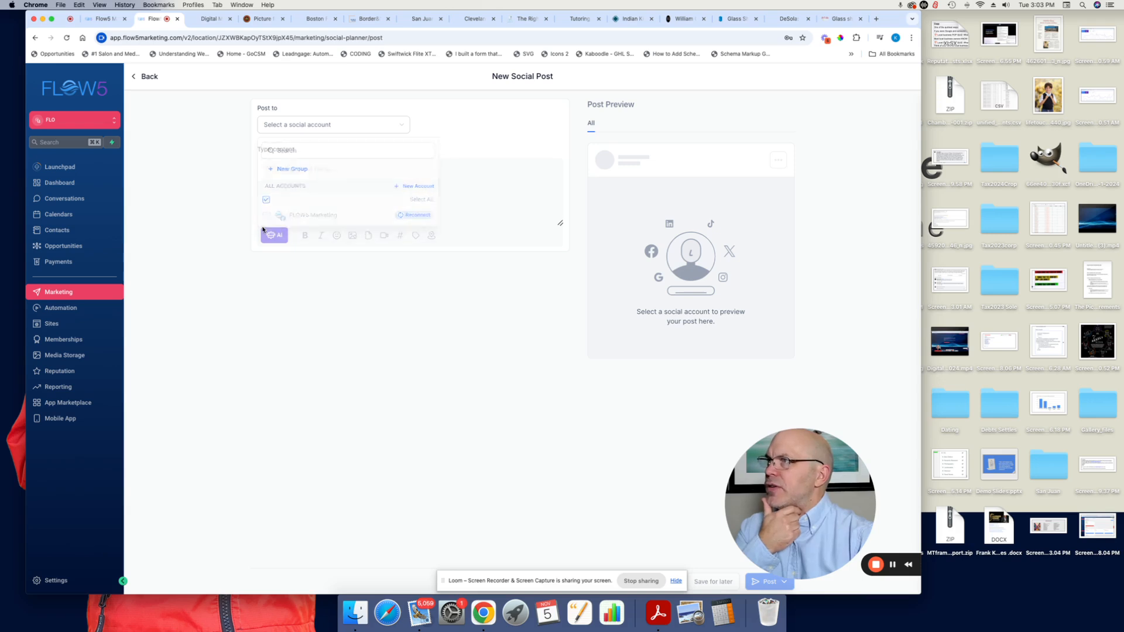
# Reconnect the FLOW5 Marketing Facebook page, searching for "flow5 marketing", continue the LeadConnector authorization with Facebook, and close the connection dialog.
pyautogui.click(352, 134)
pyautogui.click(430, 226)
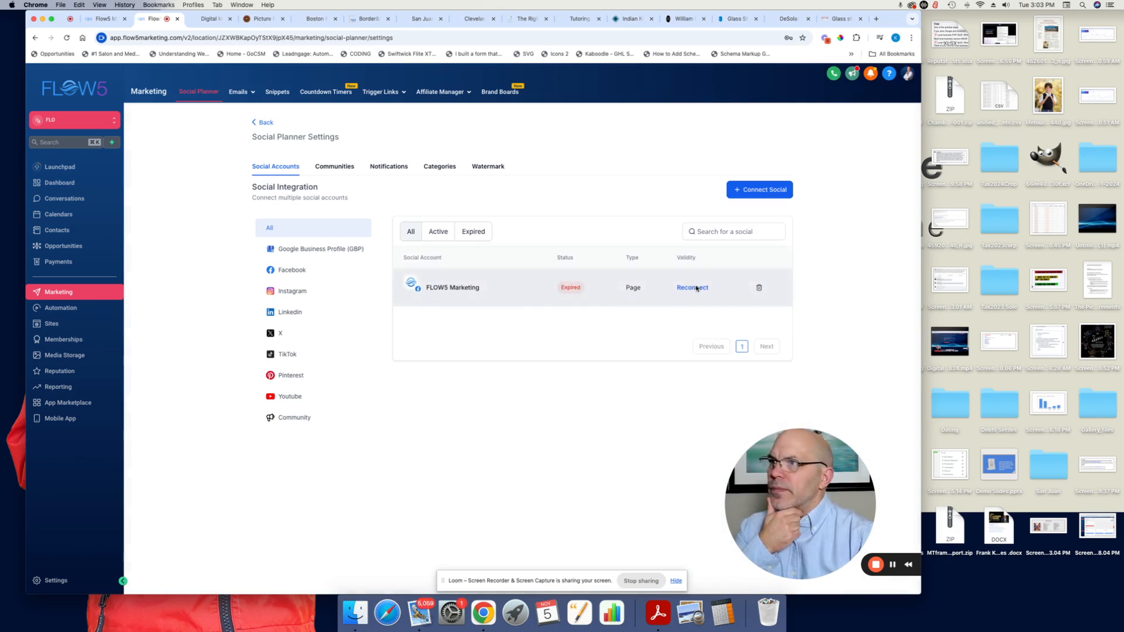
pyautogui.click(692, 288)
pyautogui.click(489, 318)
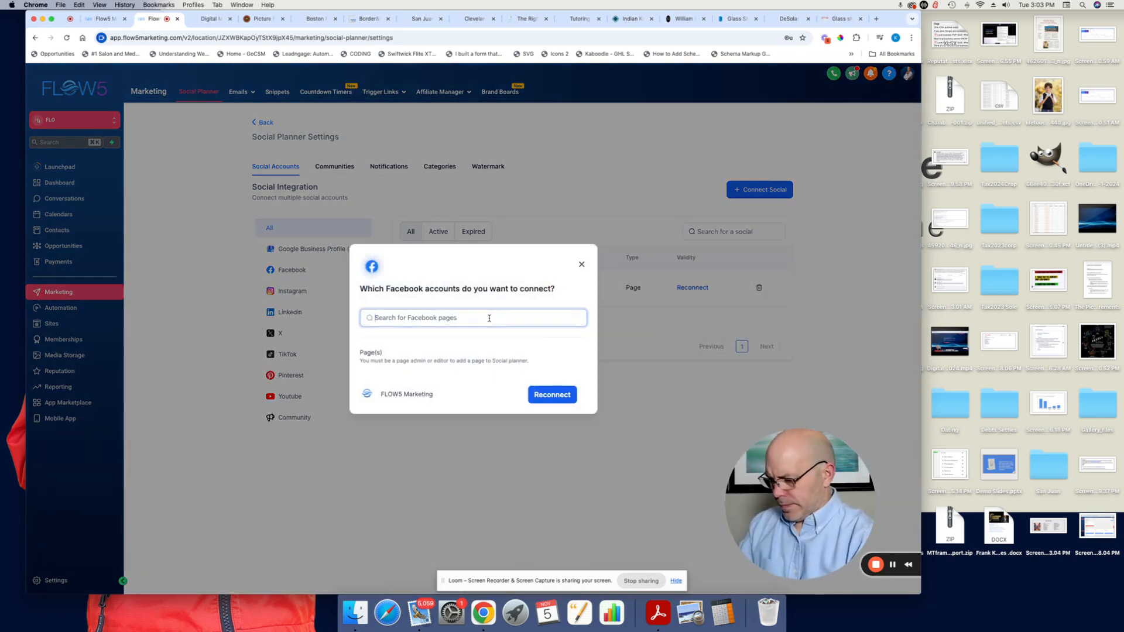
pyautogui.write('flow5 marketing')
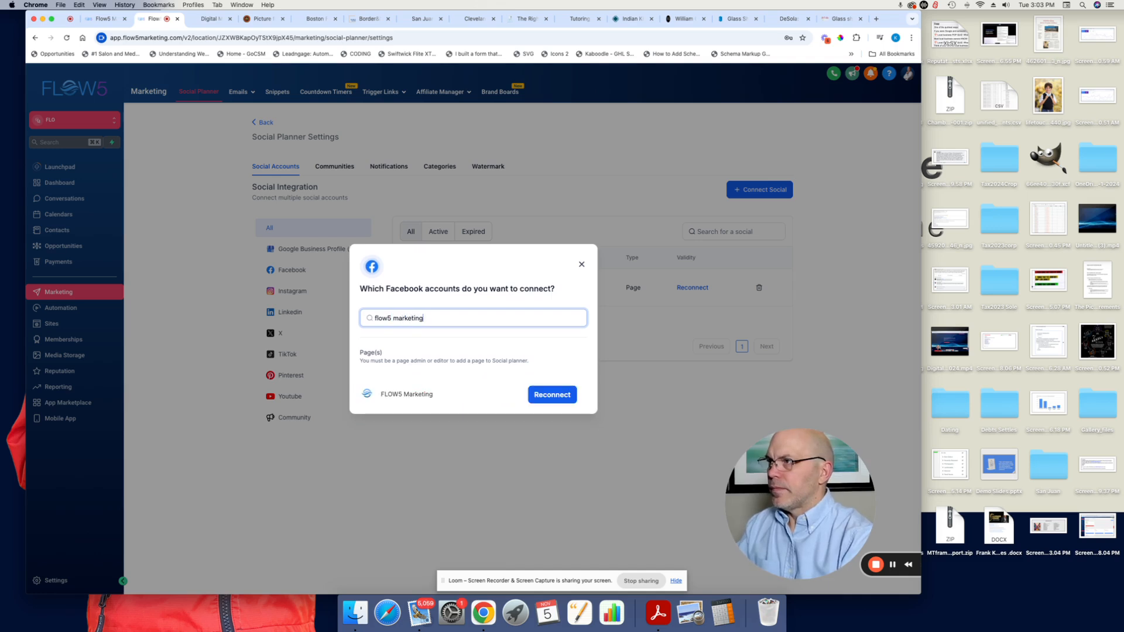
pyautogui.click(552, 395)
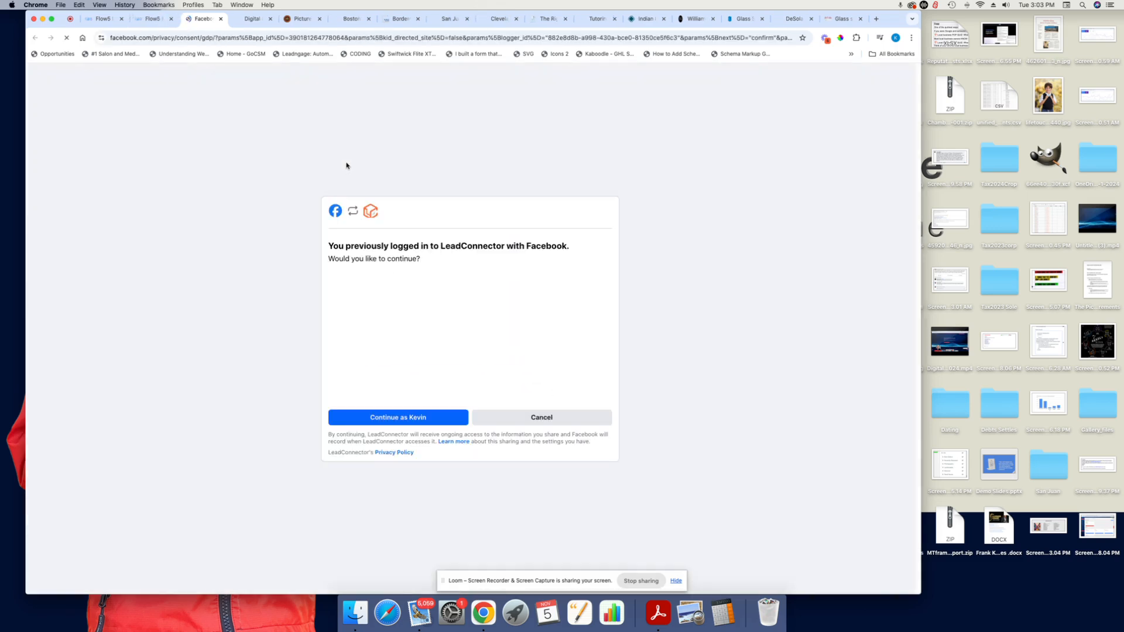
pyautogui.click(434, 418)
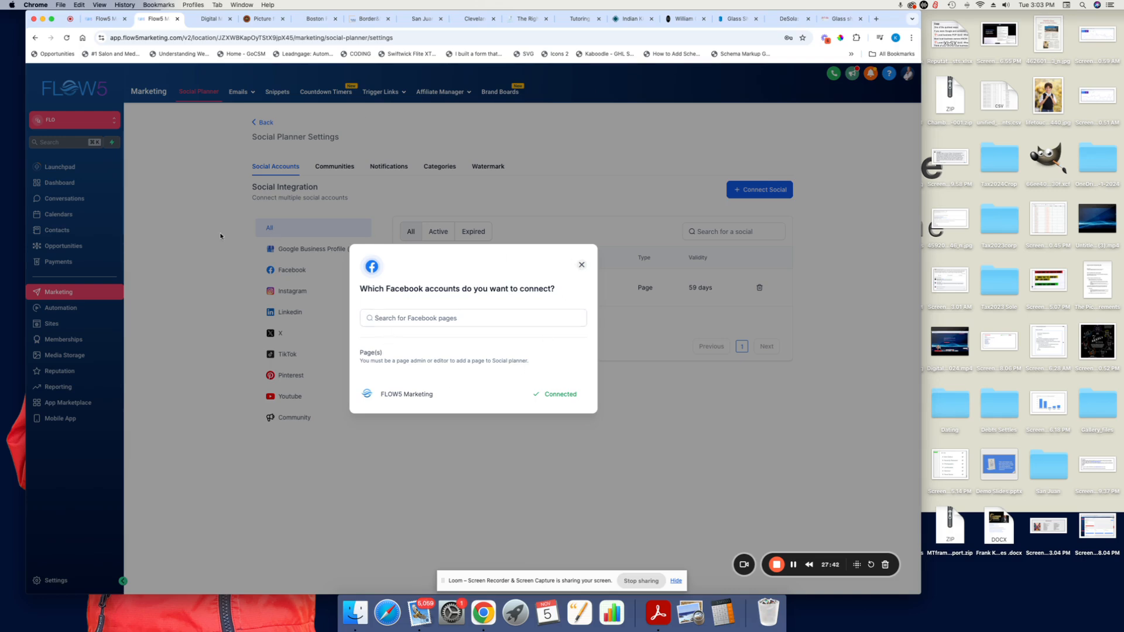
pyautogui.click(584, 265)
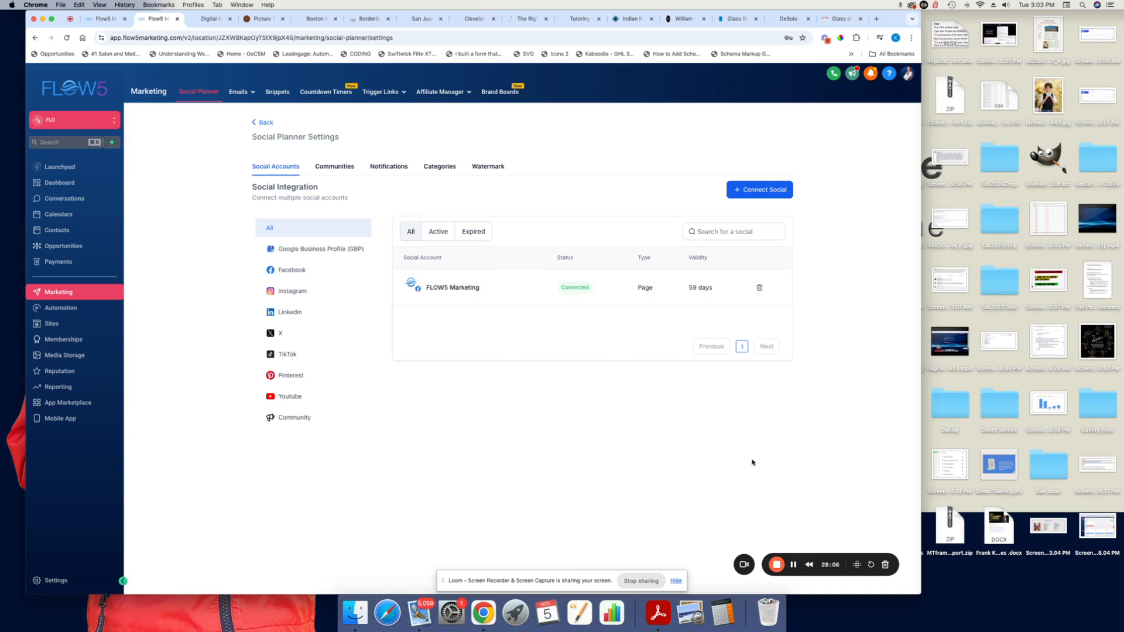
pyautogui.moveTo(828, 559); pyautogui.dragTo(790, 546)
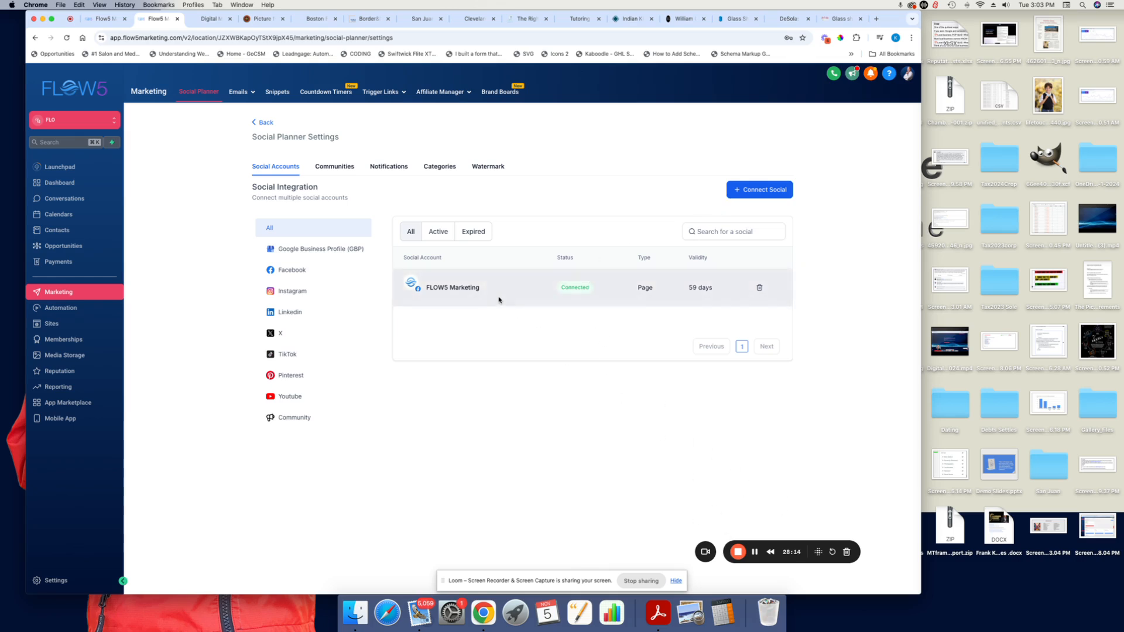
# Start a new social post for the FLOW5 Marketing Facebook page and enter the sample text "kfh akfliu aeilufh a".
pyautogui.click(251, 123)
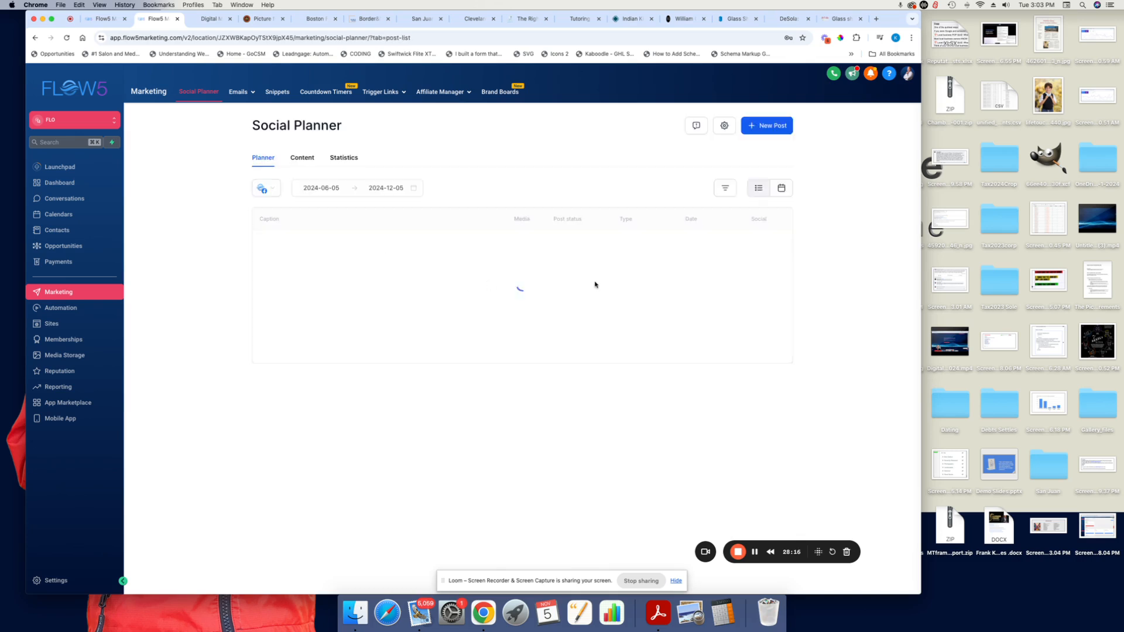
pyautogui.click(772, 127)
pyautogui.click(757, 147)
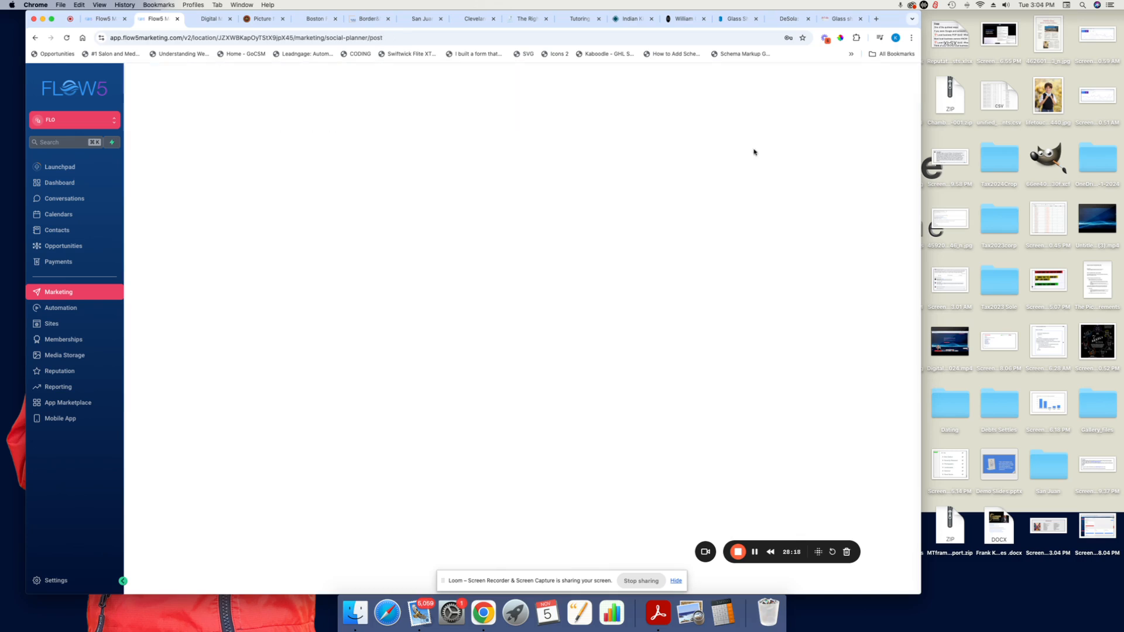
pyautogui.click(321, 122)
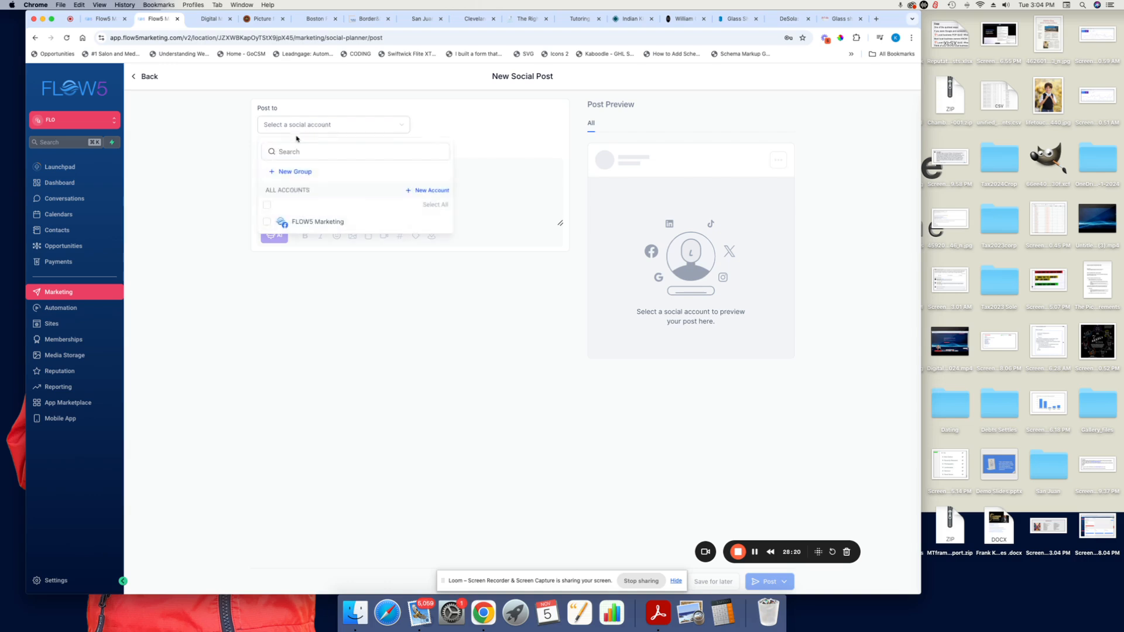
pyautogui.click(266, 223)
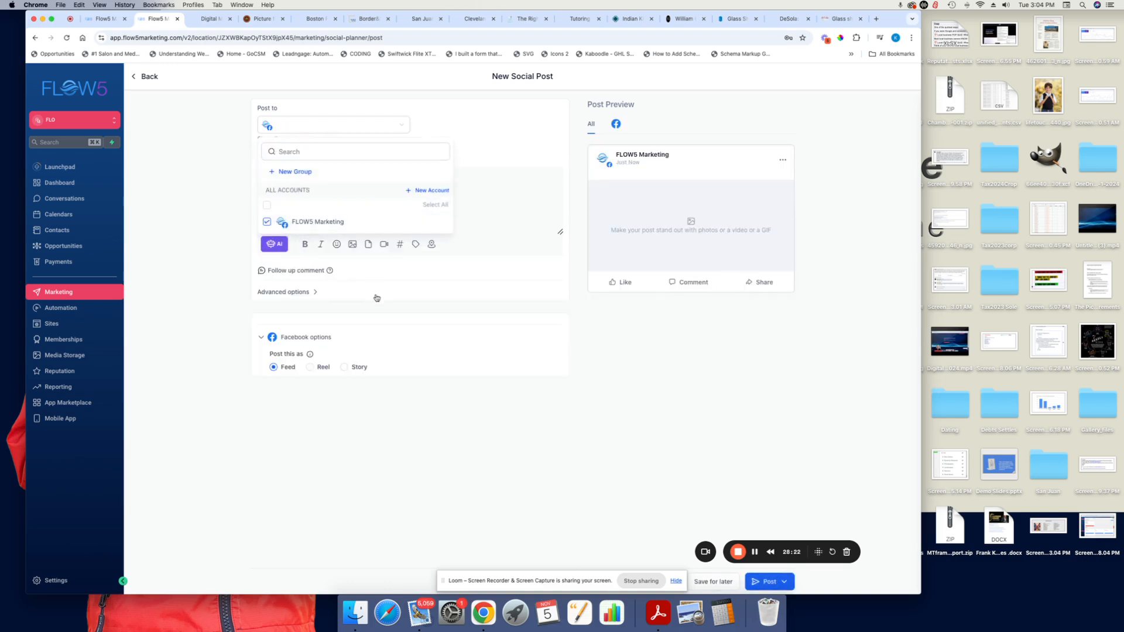
pyautogui.write('kfh akfliu aeilufh a')
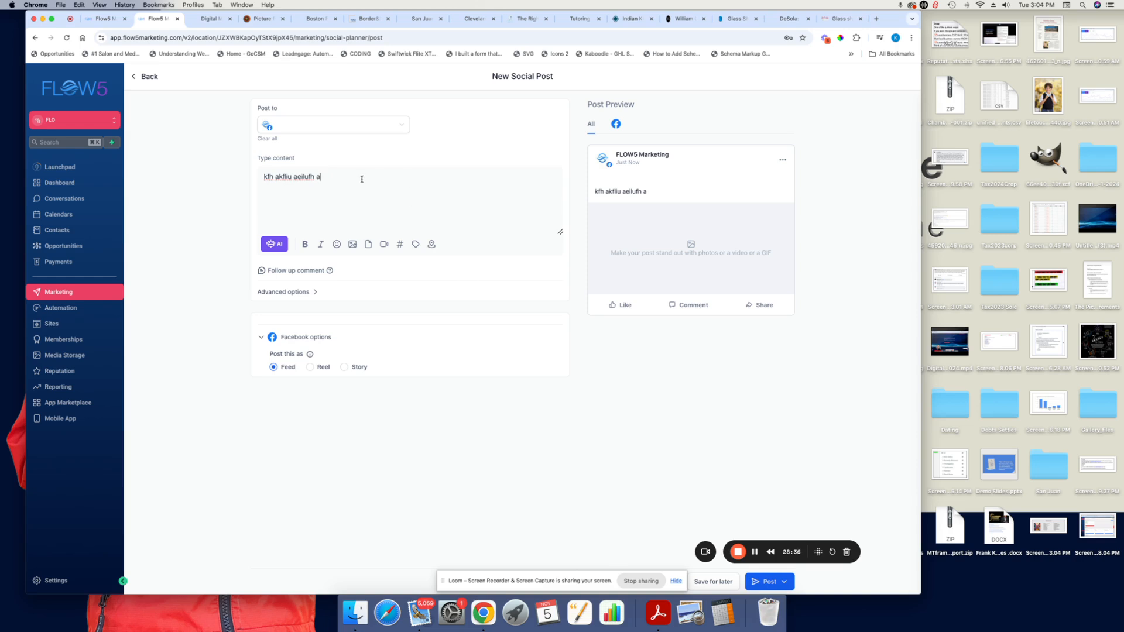
# Clear the draft post's text and return to the Social Planner without publishing.
pyautogui.press('super+a')
pyautogui.press('BackSpace')
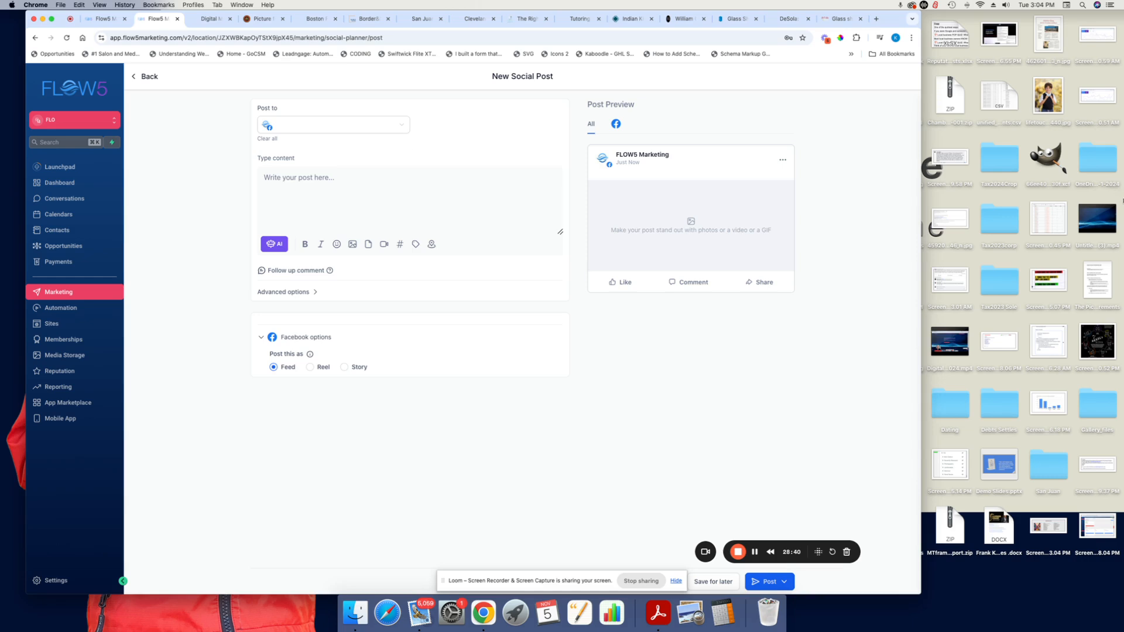
pyautogui.click(156, 77)
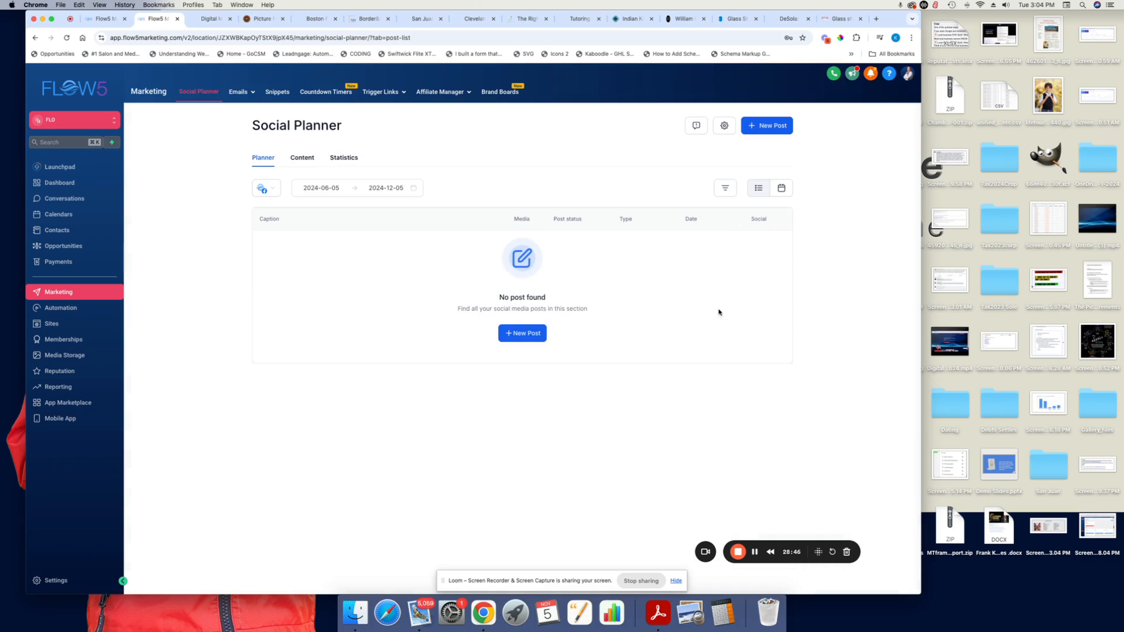
pyautogui.moveTo(892, 17)
pyautogui.mouseDown()
pyautogui.moveTo(912, 177)
pyautogui.moveTo(883, 44)
pyautogui.moveTo(892, 3)
pyautogui.moveTo(1035, 218)
pyautogui.moveTo(1123, 479)
pyautogui.moveTo(1123, 404)
pyautogui.moveTo(1038, 371)
pyautogui.moveTo(1023, 396)
pyautogui.moveTo(922, 93)
pyautogui.moveTo(907, 3)
pyautogui.moveTo(907, 21)
pyautogui.mouseUp()
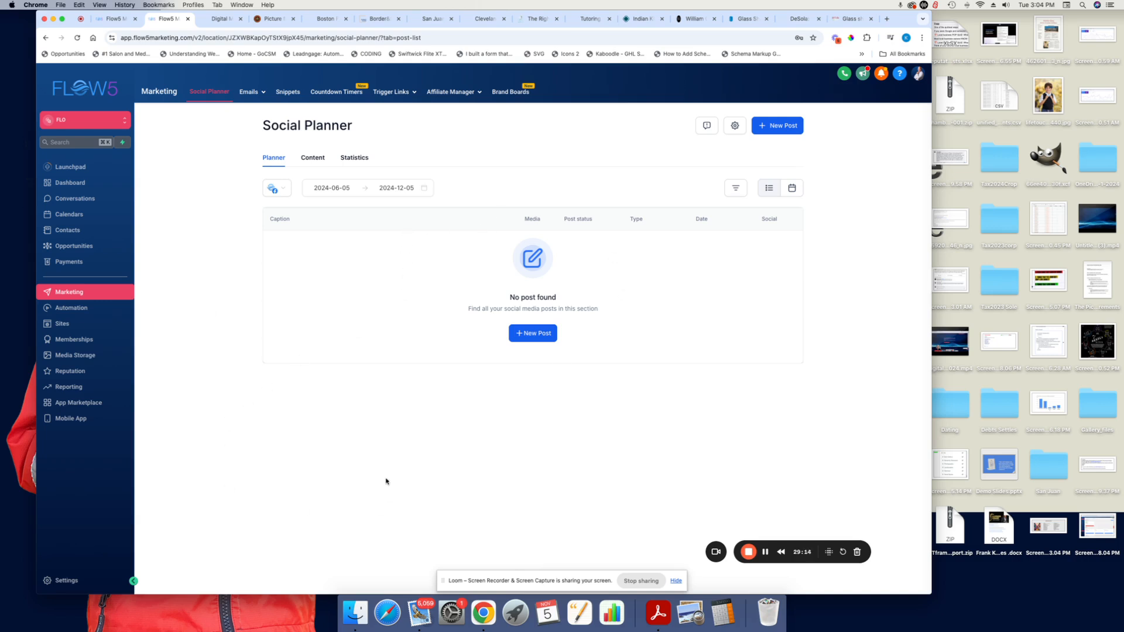
# Show the account's workflow list, and look inside the MY CRM Support Onboardings and Old offers funnel folders of the other FLOW5 account.
pyautogui.click(99, 309)
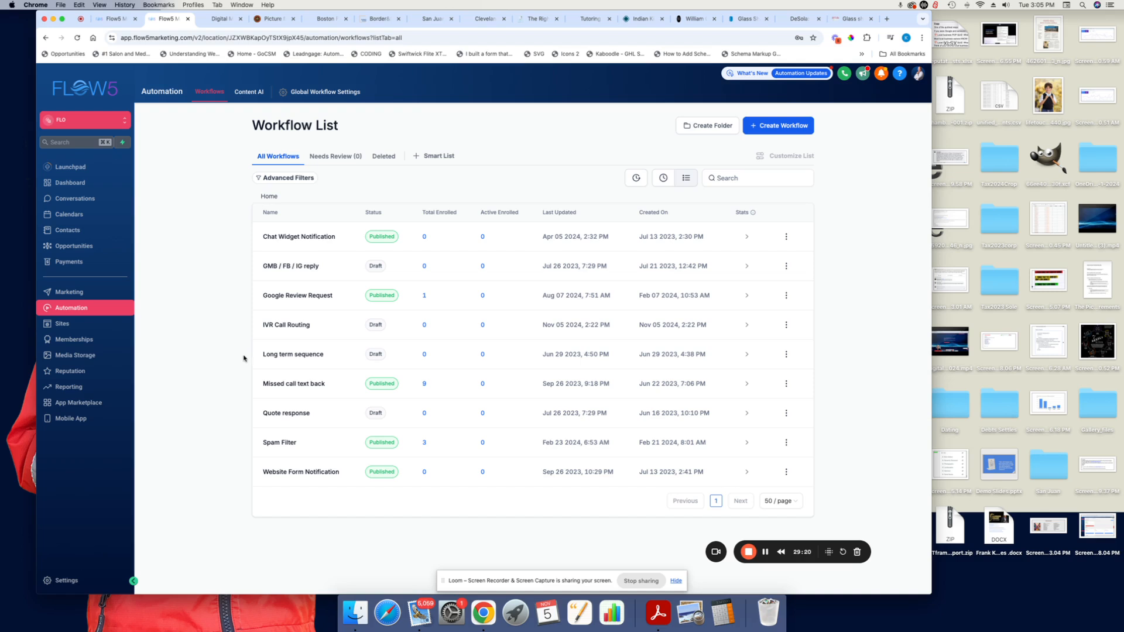
pyautogui.click(114, 19)
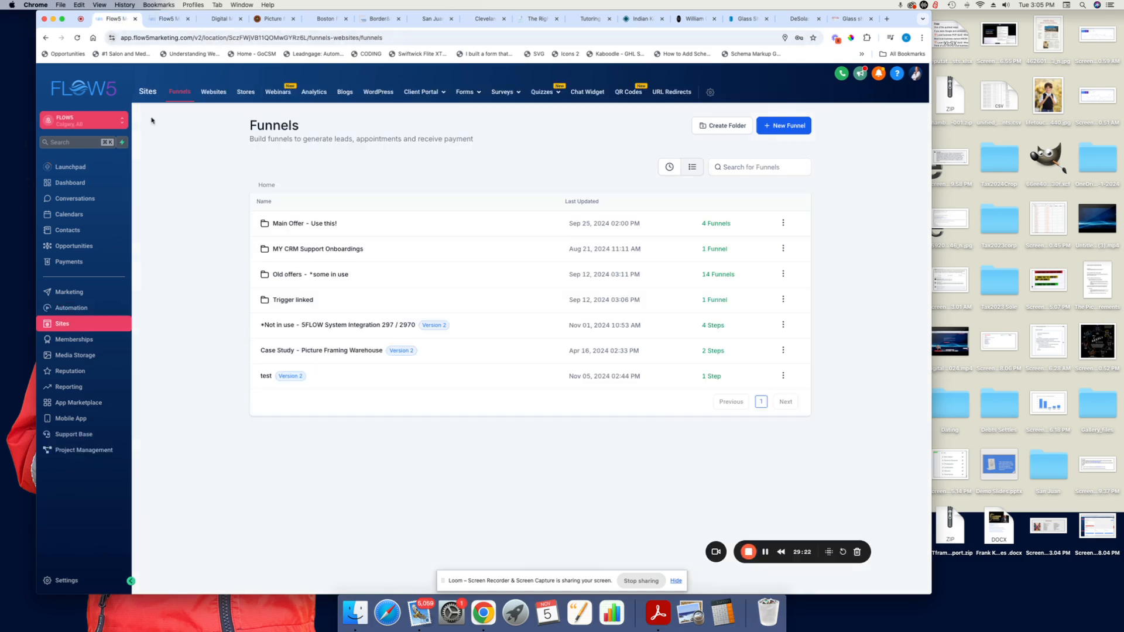
pyautogui.click(45, 37)
pyautogui.click(279, 253)
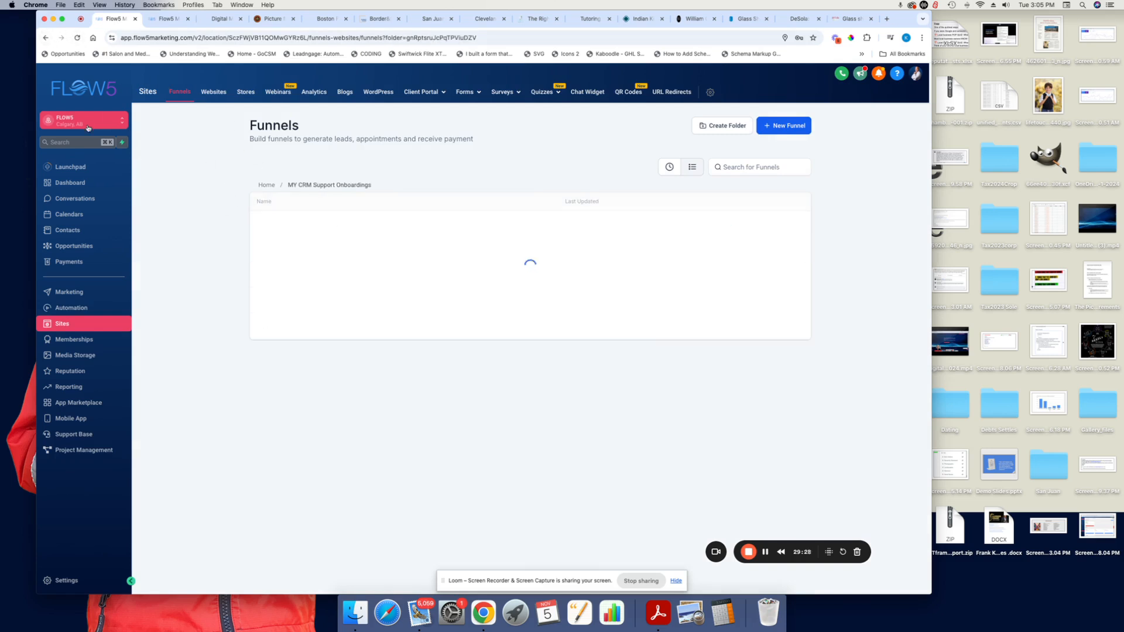
pyautogui.click(46, 38)
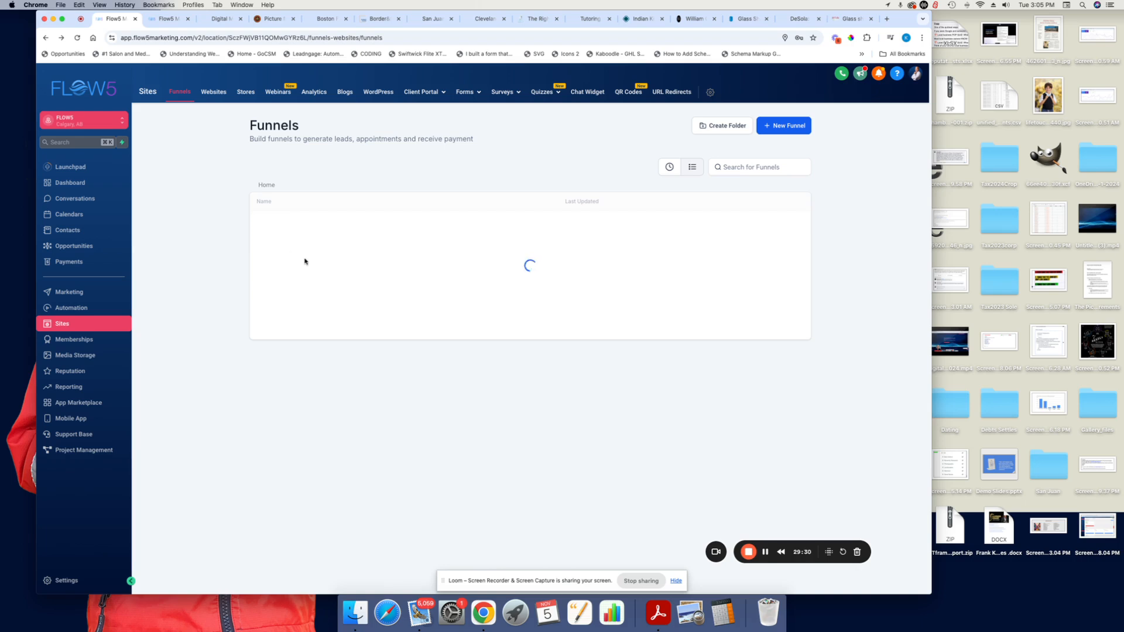
pyautogui.click(311, 275)
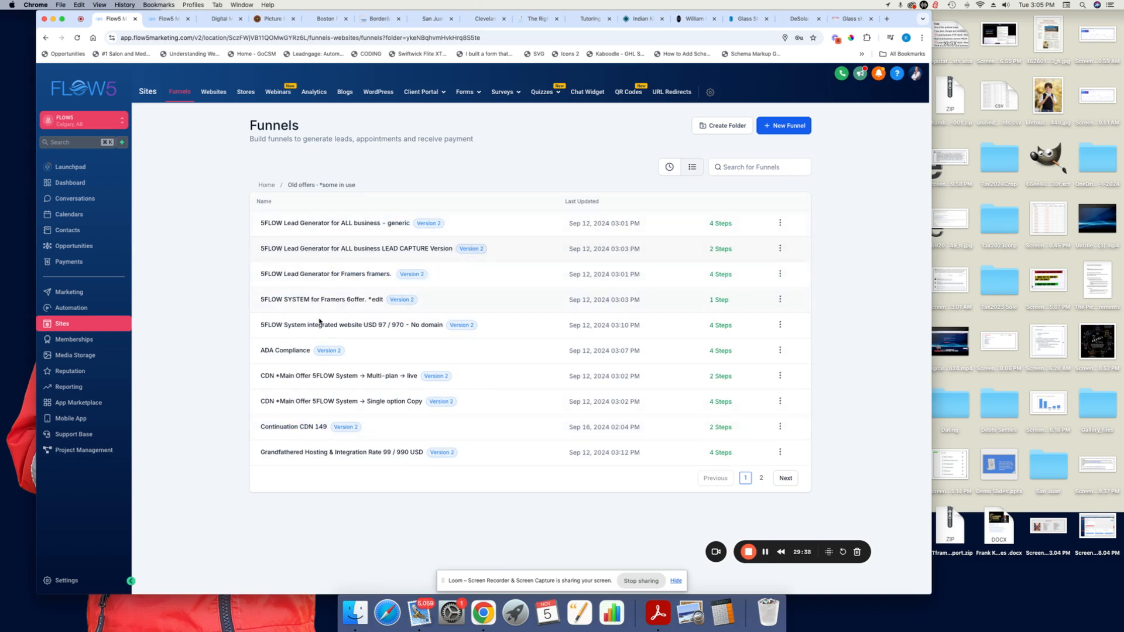
# Open the Calgary FLOW5 account's automation workflow list and review its folders and workflows.
pyautogui.click(85, 309)
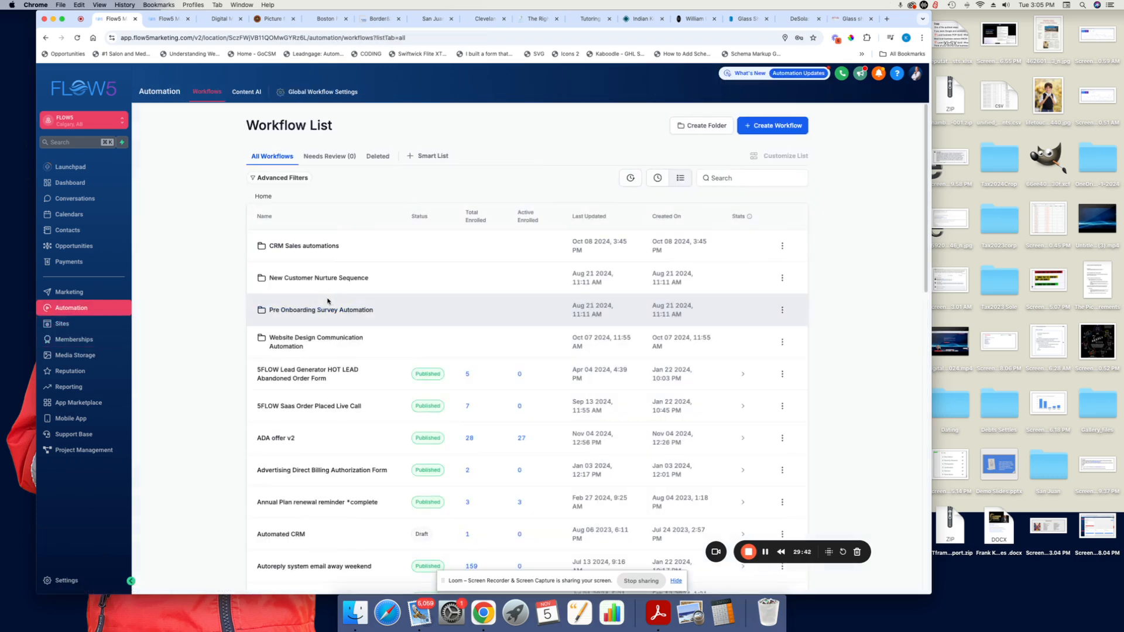
pyautogui.scroll(-2, 322, 379)
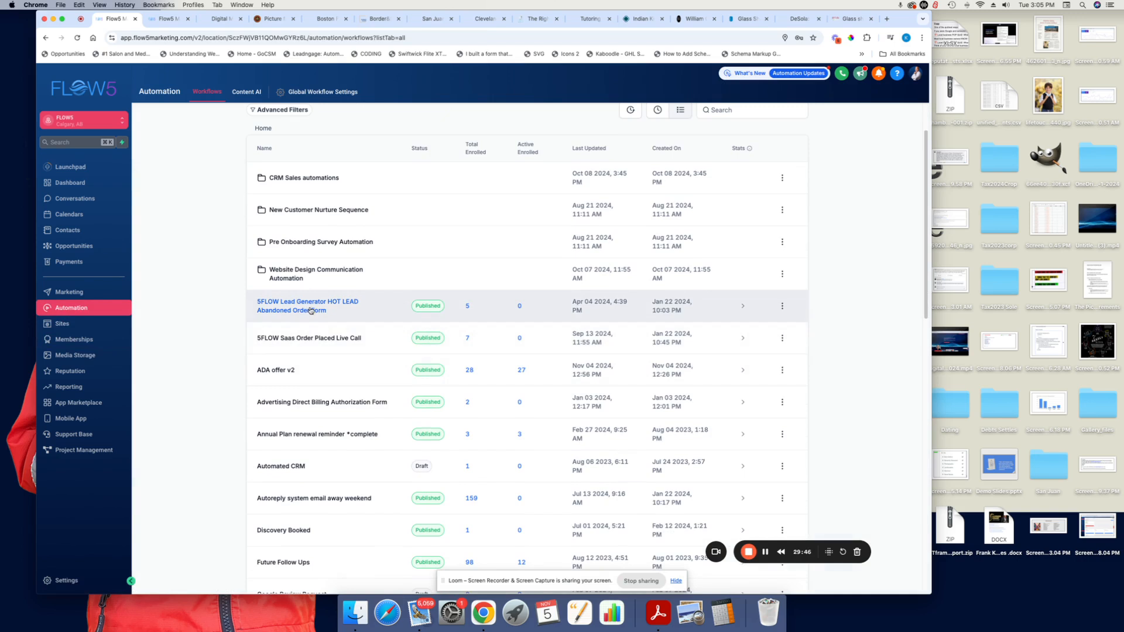
pyautogui.scroll(-2, 326, 399)
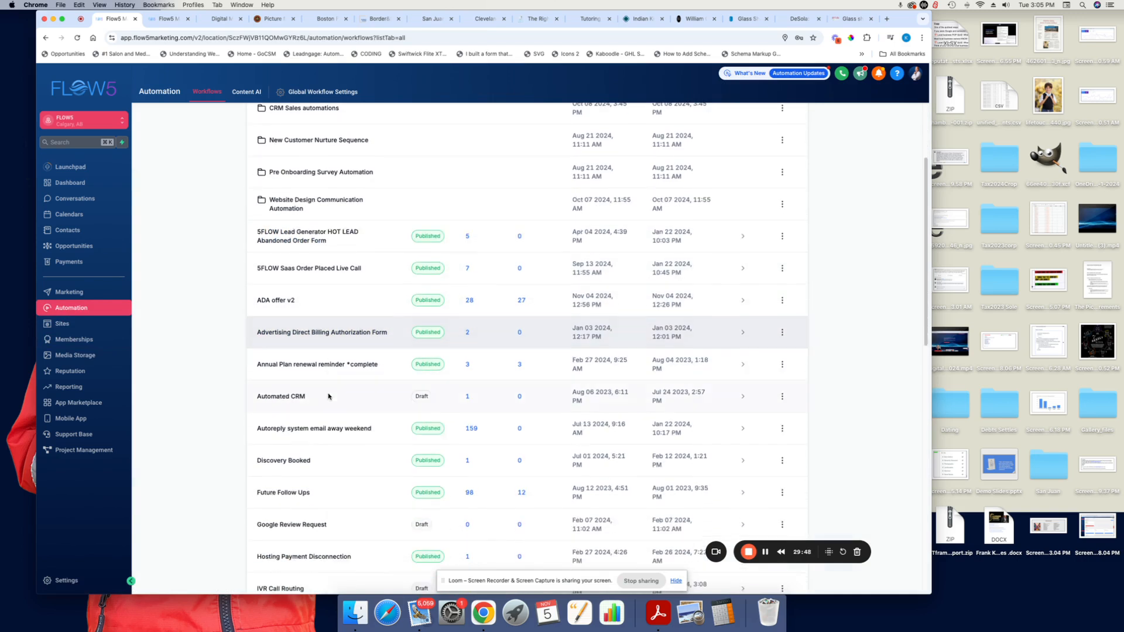
pyautogui.scroll(-1, 317, 410)
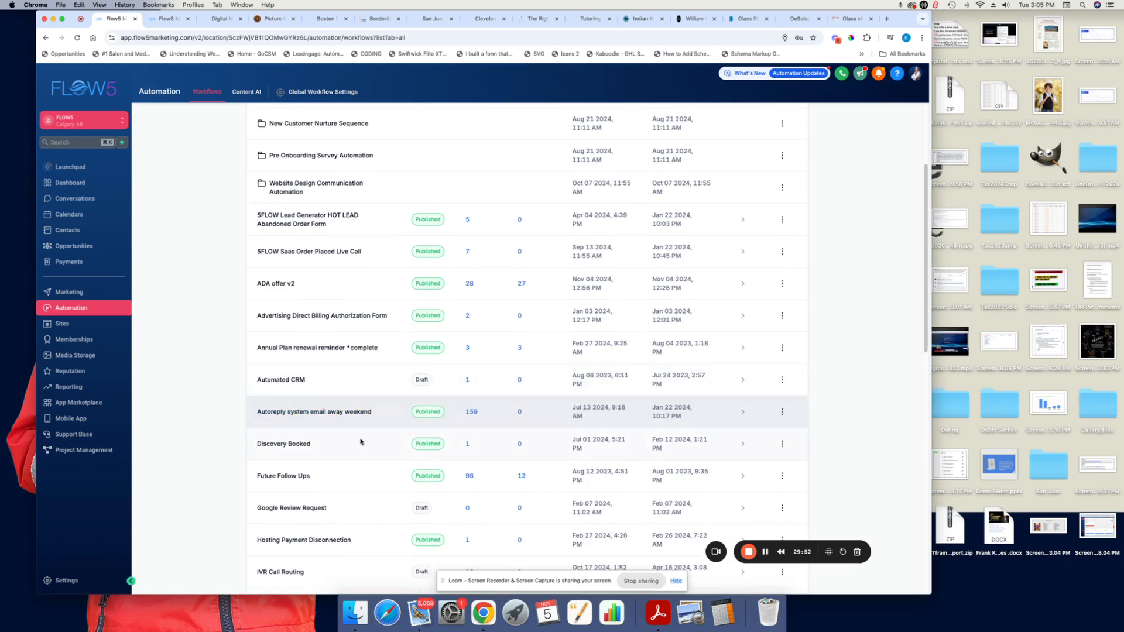
pyautogui.scroll(-1, 370, 440)
pyautogui.scroll(-2, 328, 445)
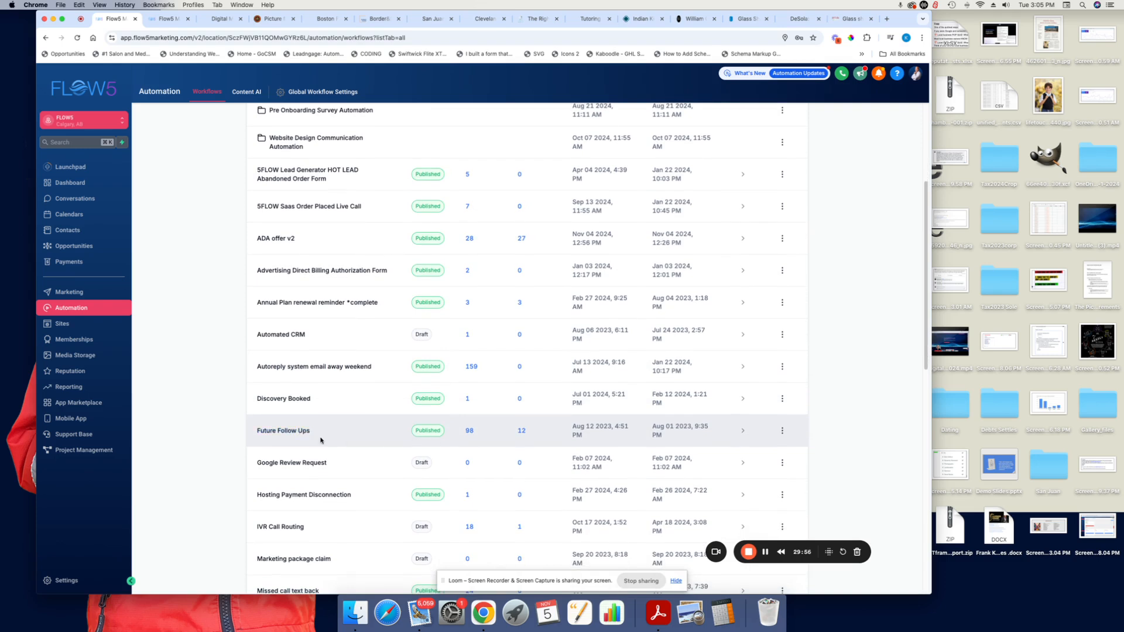
pyautogui.scroll(-1, 337, 448)
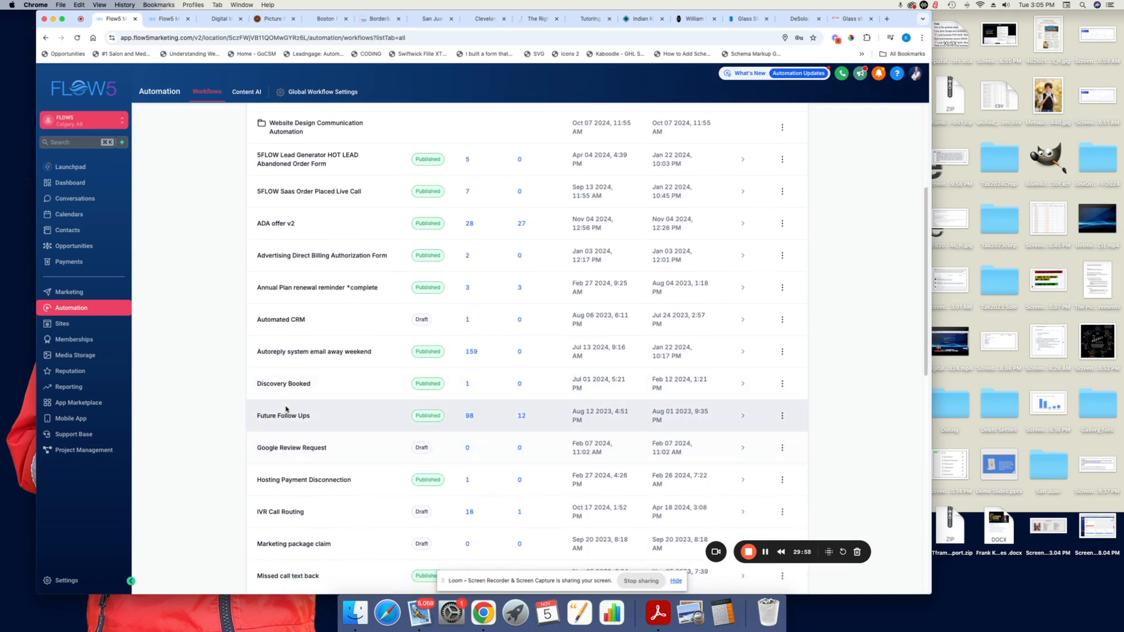
# Open the Future Follow Ups workflow, examine its triggers and monthly branches through to the end, and return to the workflow list.
pyautogui.click(399, 288)
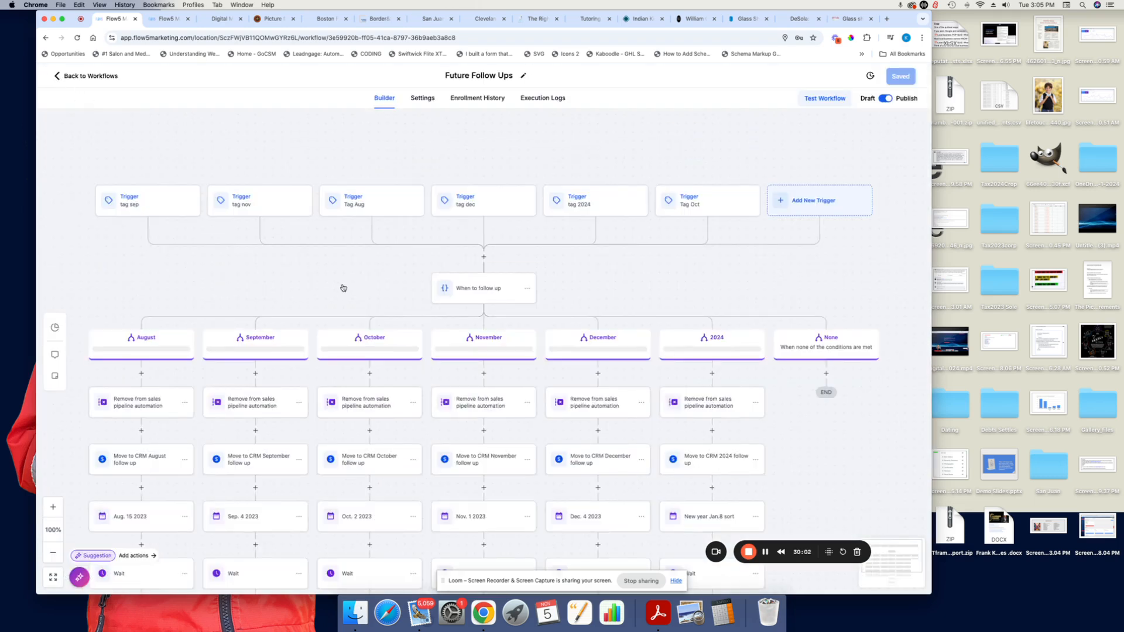
pyautogui.click(54, 554)
pyautogui.click(53, 554)
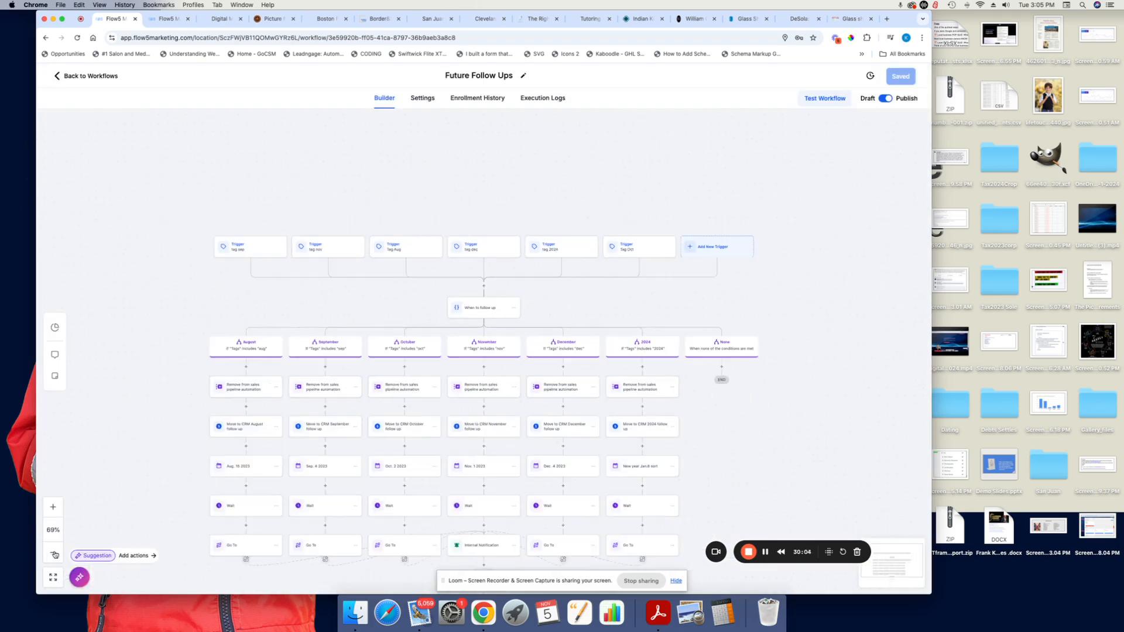
pyautogui.click(54, 553)
pyautogui.moveTo(210, 476); pyautogui.dragTo(177, 380)
pyautogui.click(55, 507)
pyautogui.moveTo(172, 435); pyautogui.dragTo(205, 379)
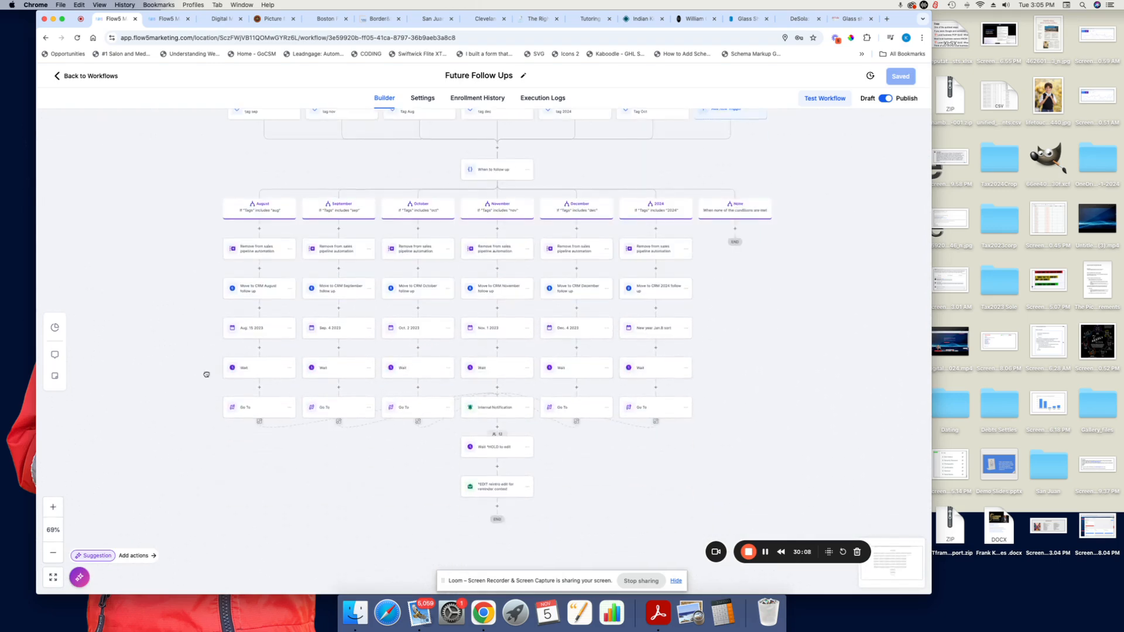
pyautogui.click(59, 76)
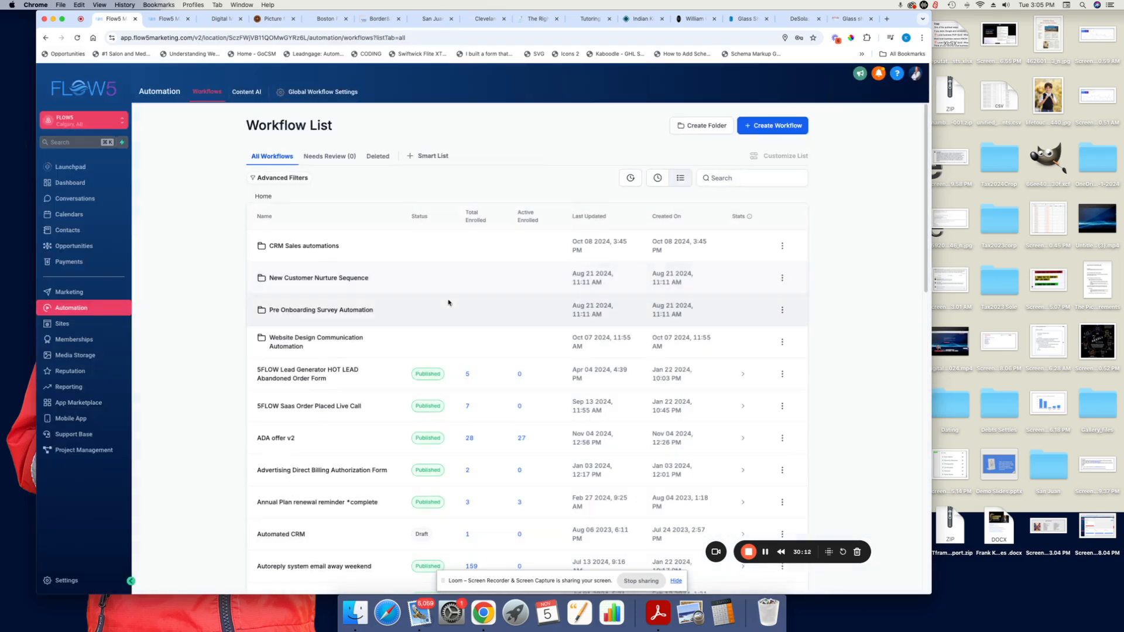
# Switch back to the FLO account, create a new workflow from scratch and dismiss the multiple-opportunities notice.
pyautogui.click(171, 20)
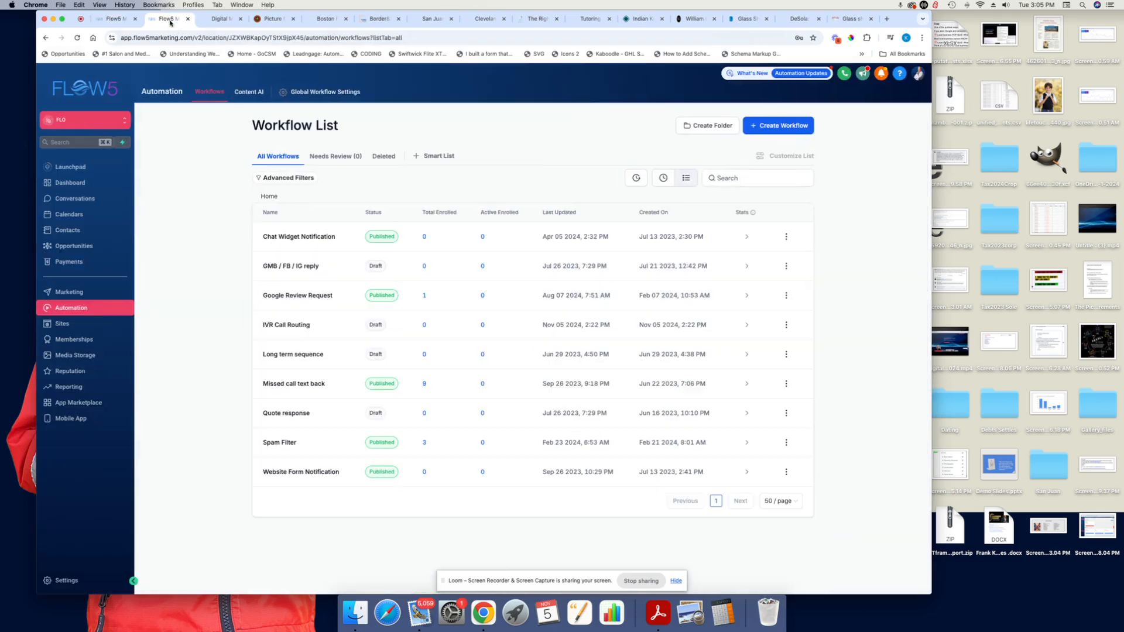
pyautogui.click(750, 125)
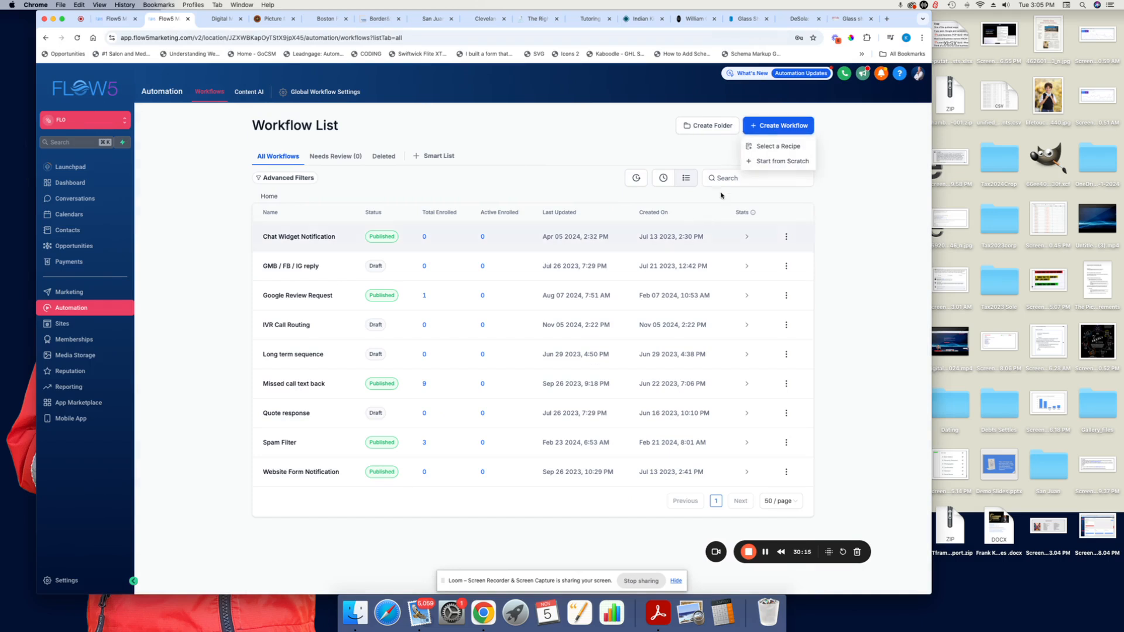
pyautogui.click(782, 162)
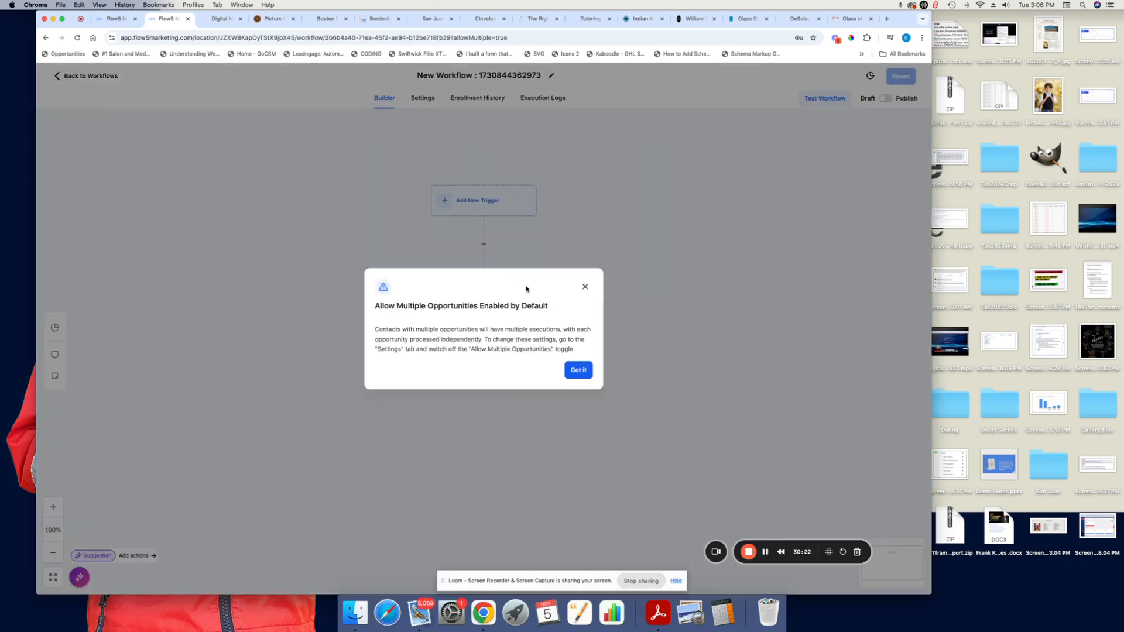
pyautogui.click(574, 369)
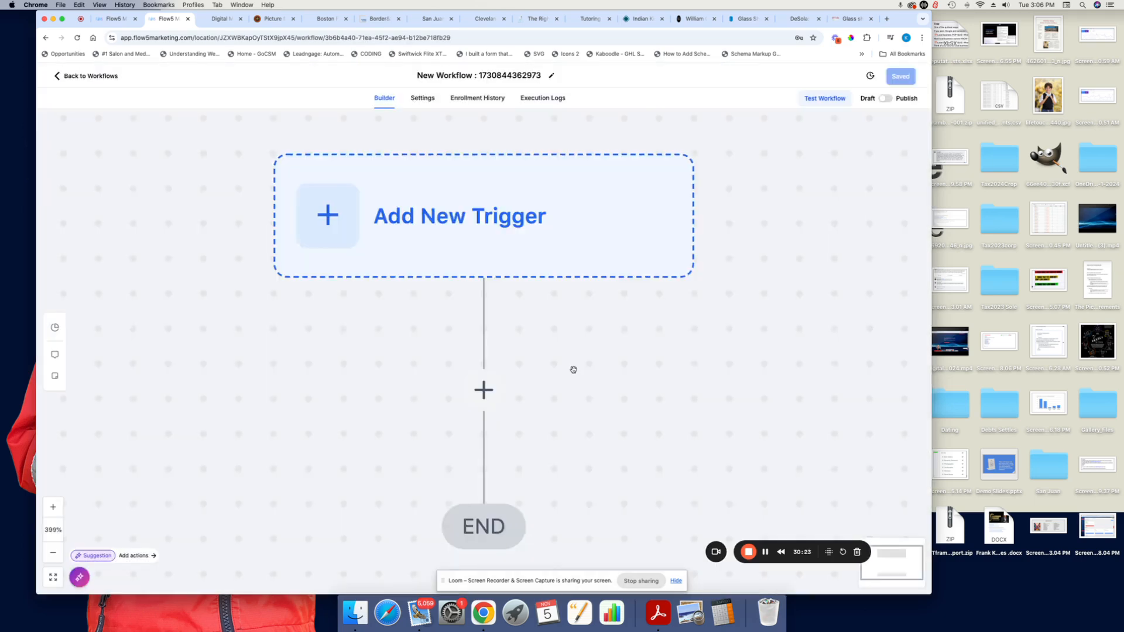
# Open the new workflow's trigger choices and review the Contact triggers and the first Events triggers.
pyautogui.click(498, 202)
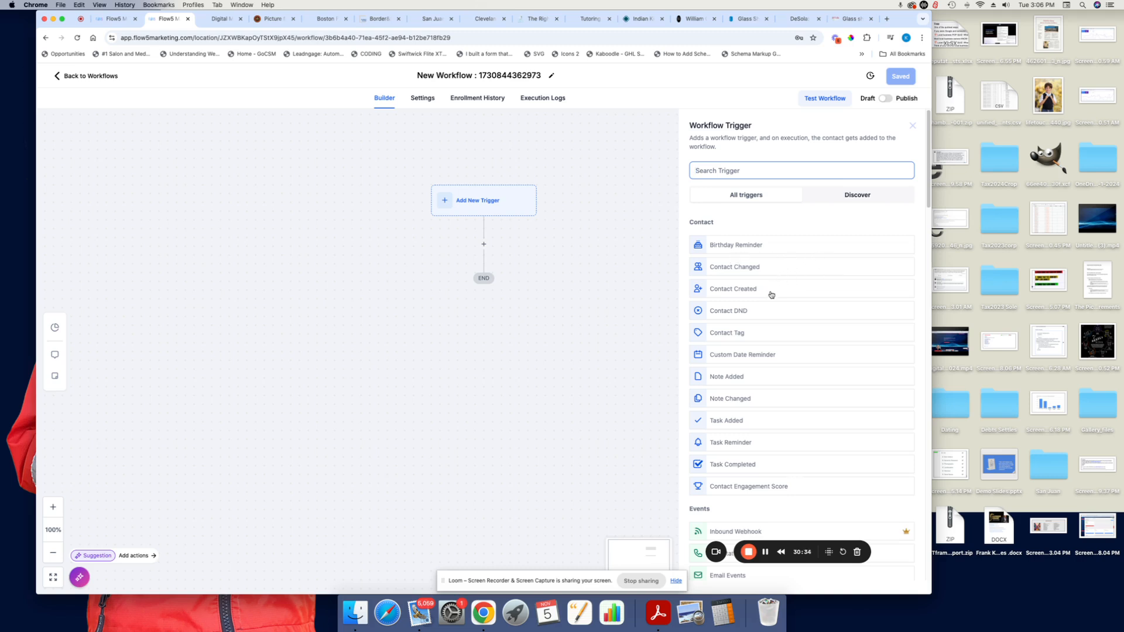
pyautogui.scroll(-1, 770, 293)
pyautogui.scroll(-1, 769, 284)
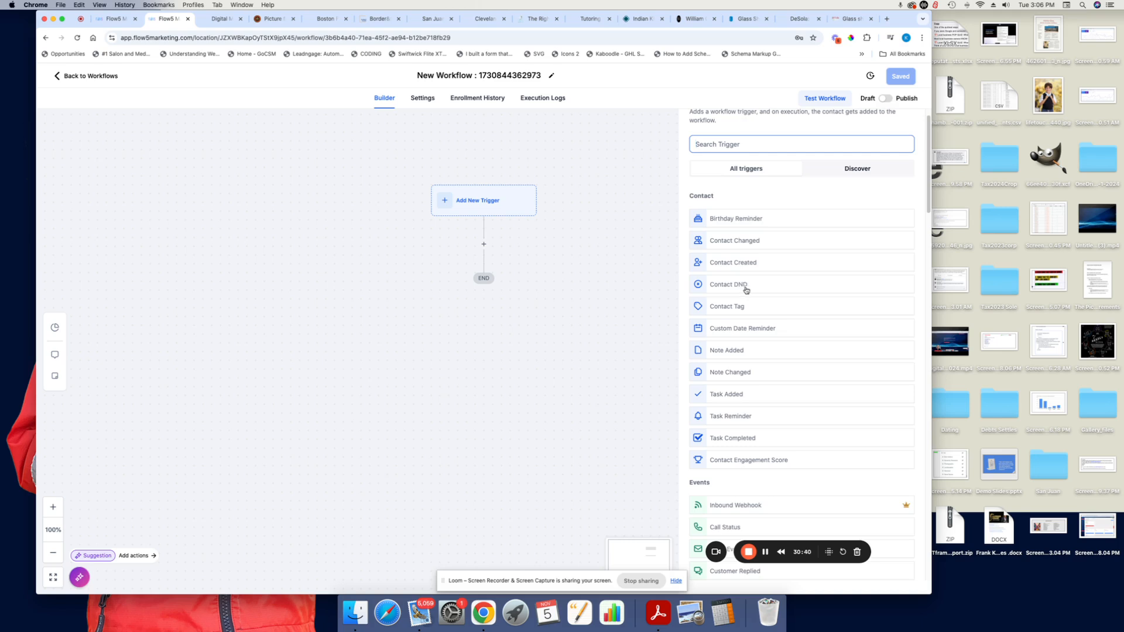
pyautogui.scroll(-1, 744, 291)
pyautogui.scroll(-2, 758, 293)
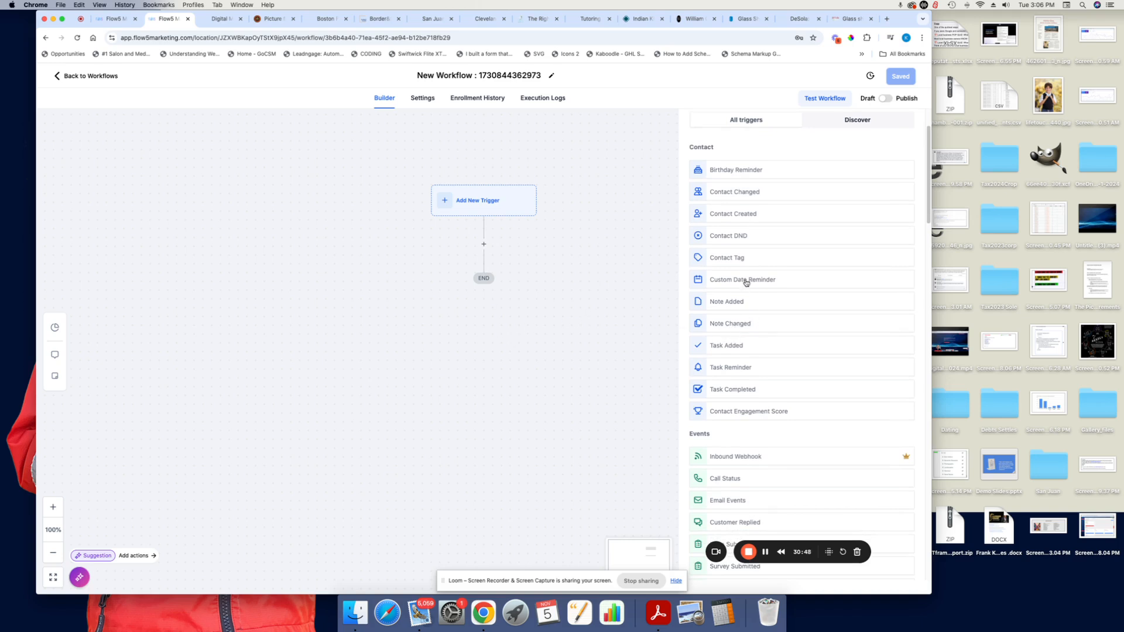
pyautogui.scroll(-1, 761, 310)
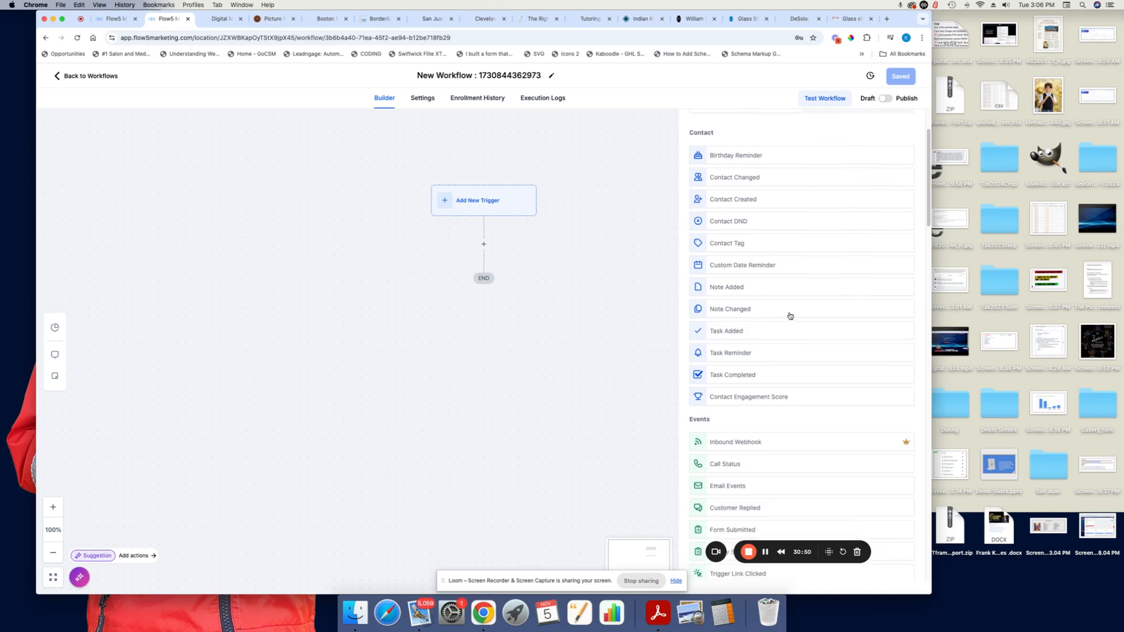
pyautogui.scroll(-1, 788, 333)
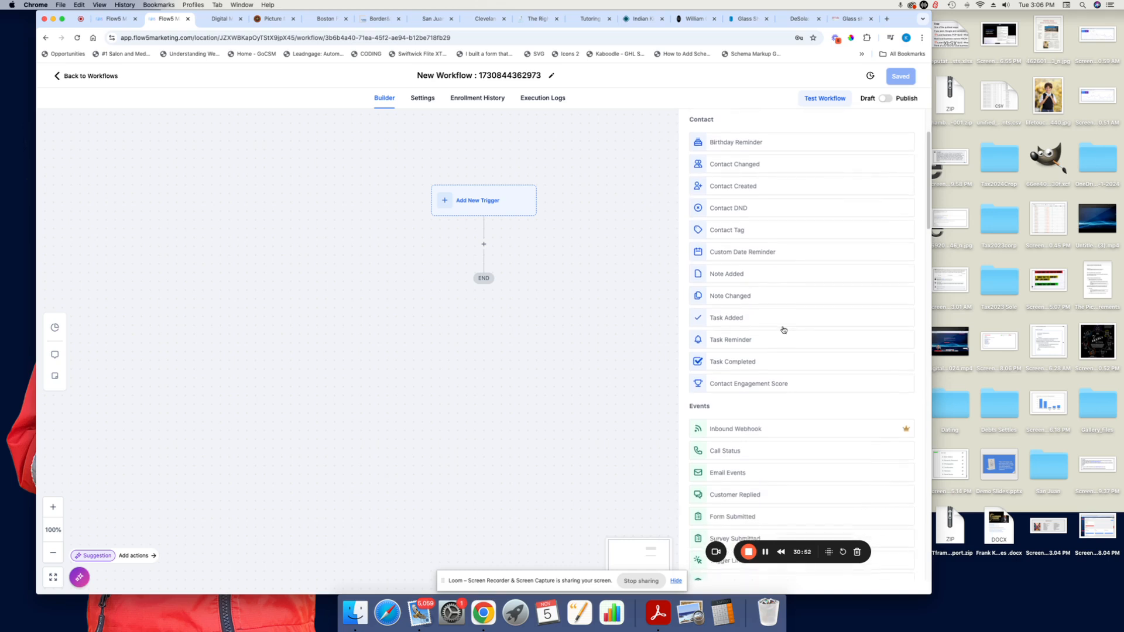
pyautogui.scroll(-5, 785, 330)
pyautogui.scroll(-3, 781, 327)
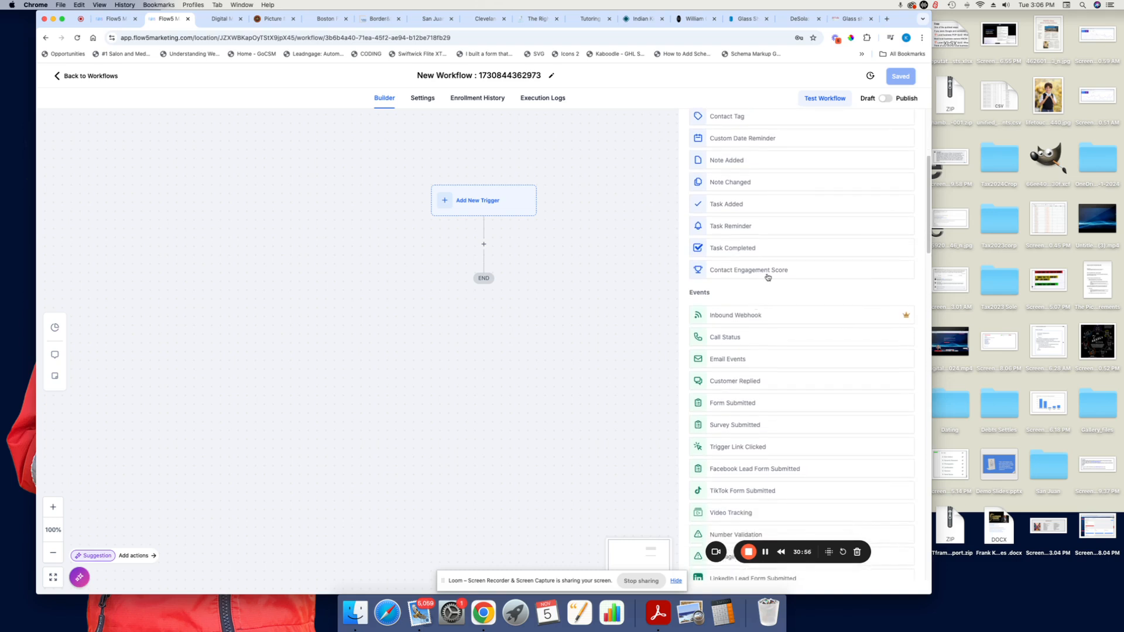
pyautogui.scroll(-1, 766, 287)
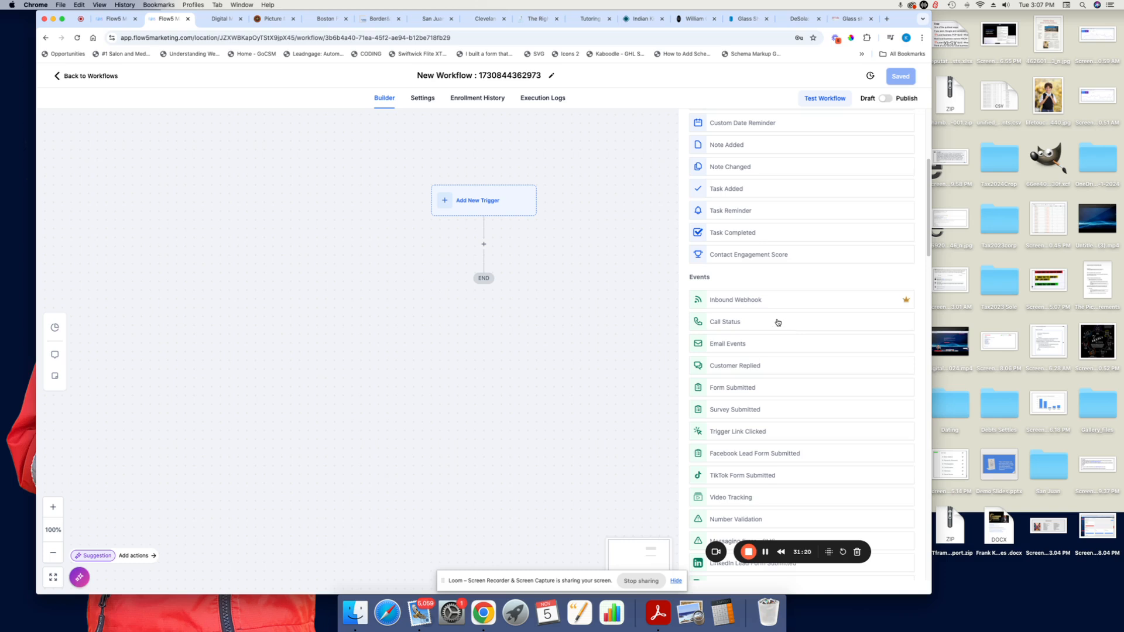
# Review the available Events, Appointments, Opportunities, Affiliate and Courses triggers.
pyautogui.scroll(-3, 785, 326)
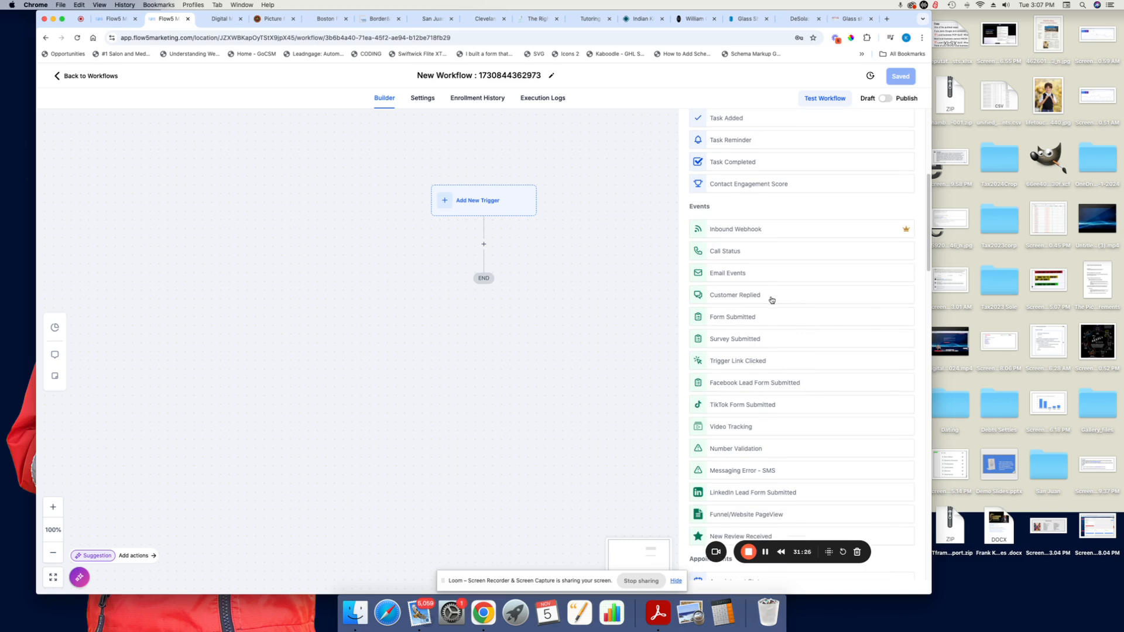
pyautogui.scroll(-3, 771, 300)
pyautogui.scroll(-3, 770, 311)
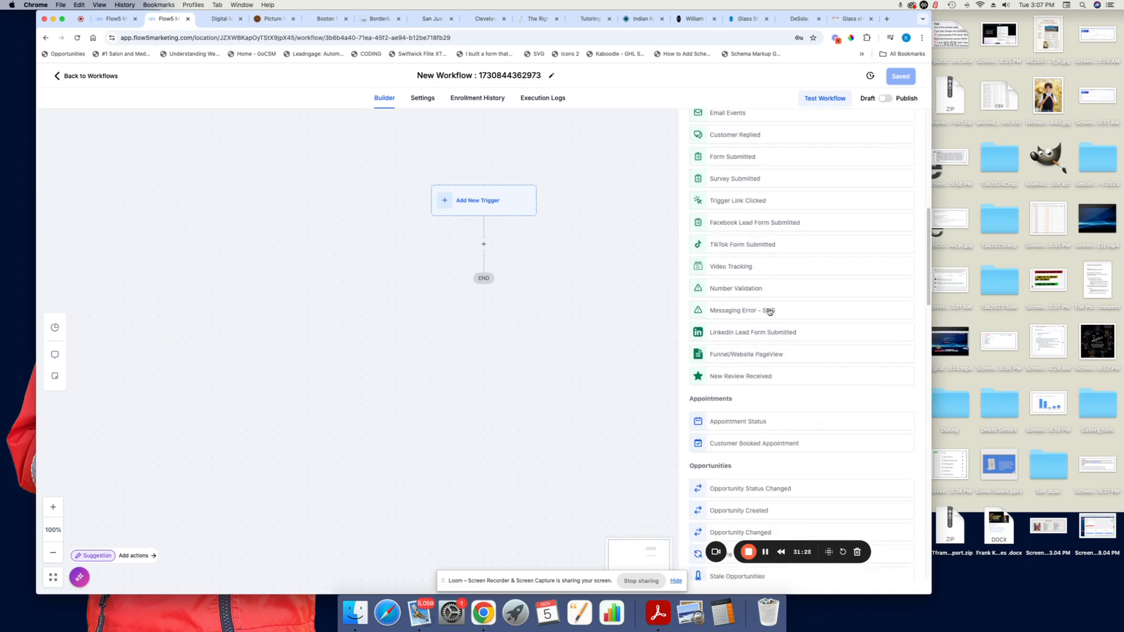
pyautogui.scroll(-3, 766, 355)
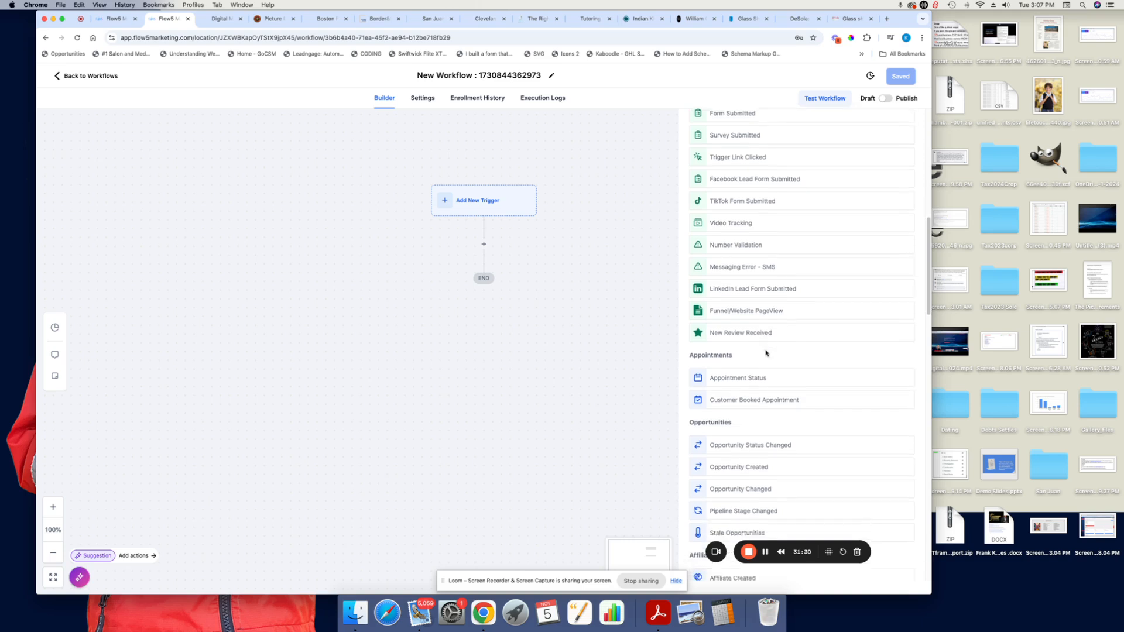
pyautogui.scroll(-3, 767, 352)
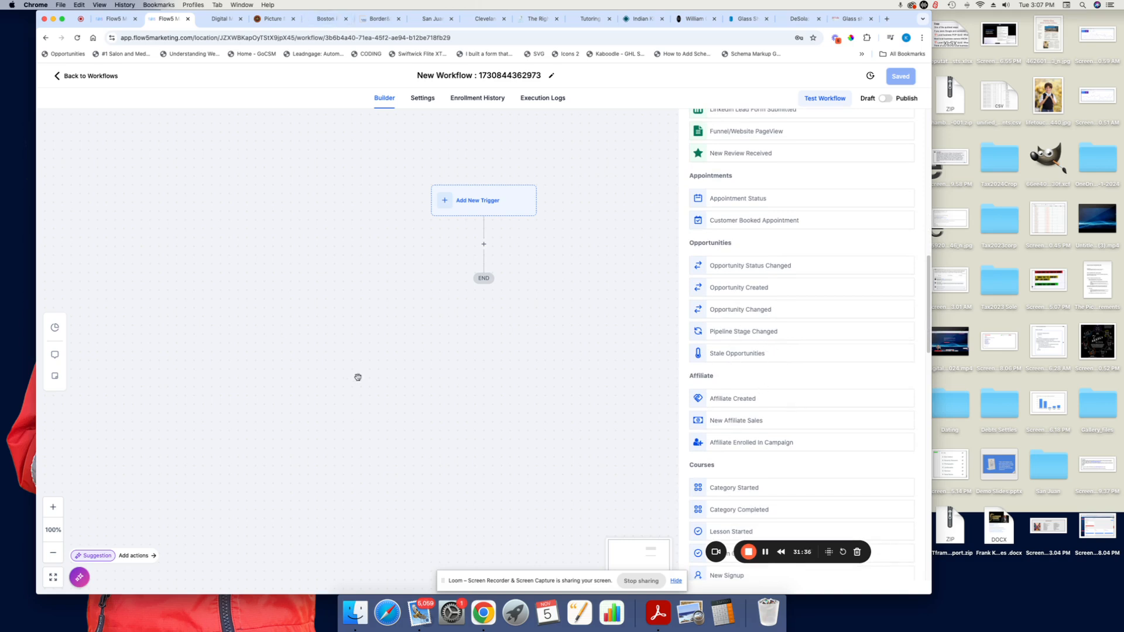
pyautogui.scroll(-4, 772, 374)
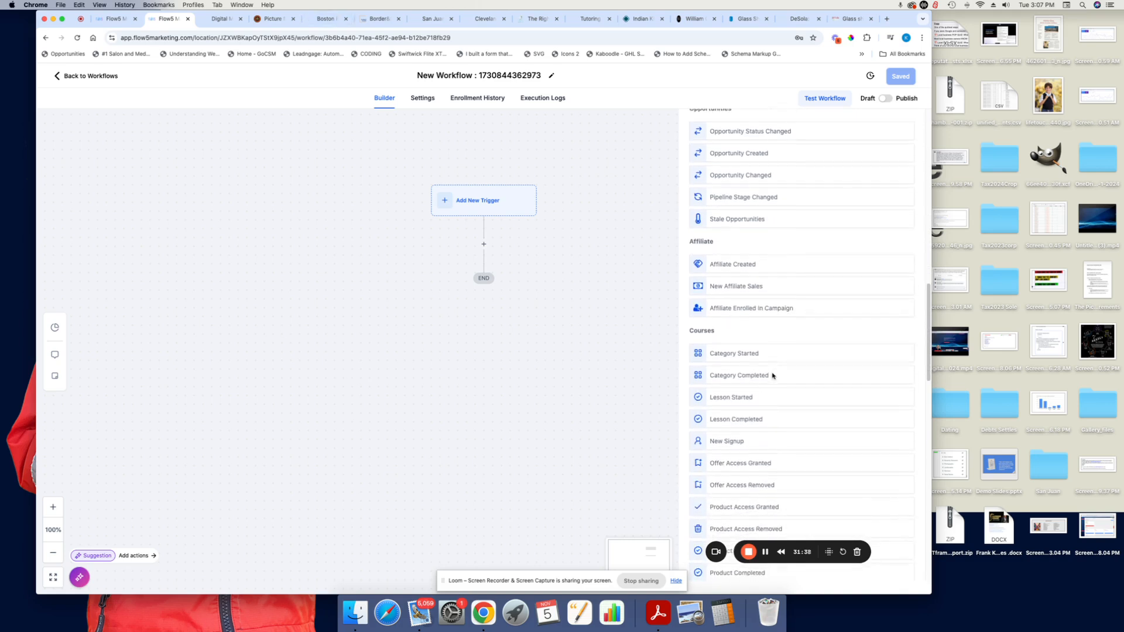
pyautogui.scroll(-2, 772, 376)
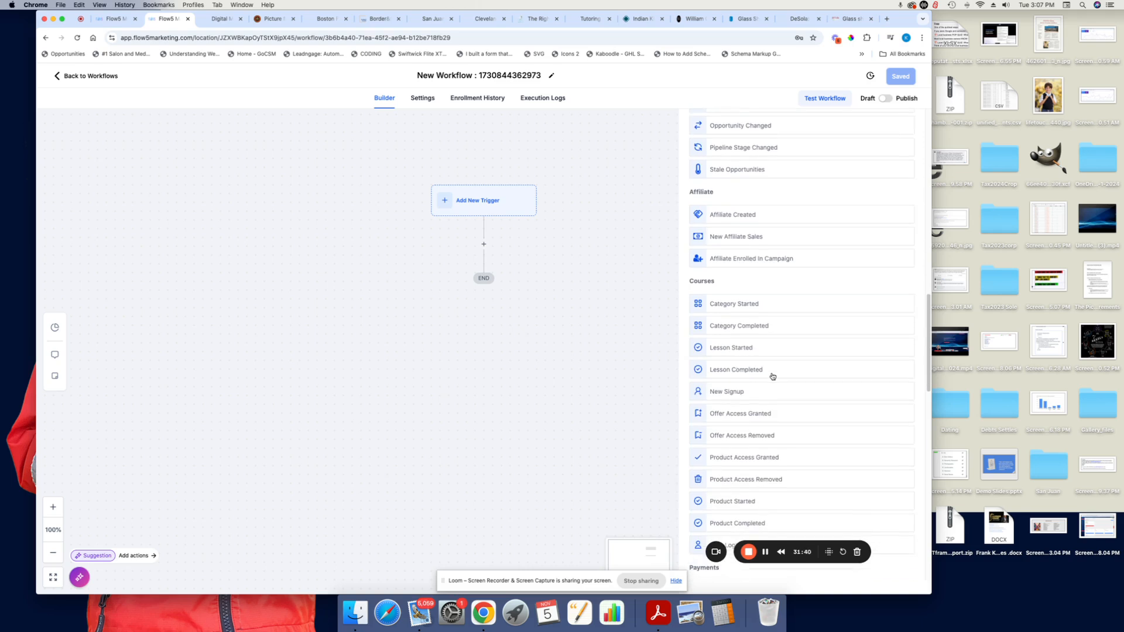
pyautogui.scroll(-1, 772, 376)
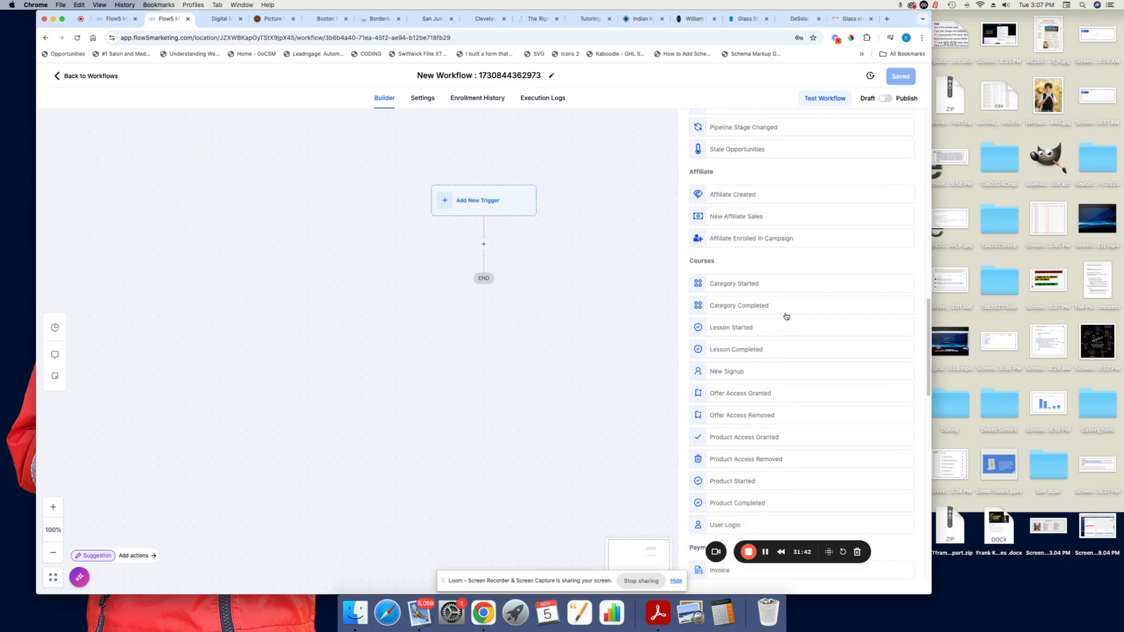
# Review the Payments, Shopify, IVR, Facebook/Instagram, Communities, Certificates and uninstalled app triggers, and return to the start of the list.
pyautogui.scroll(-5, 767, 381)
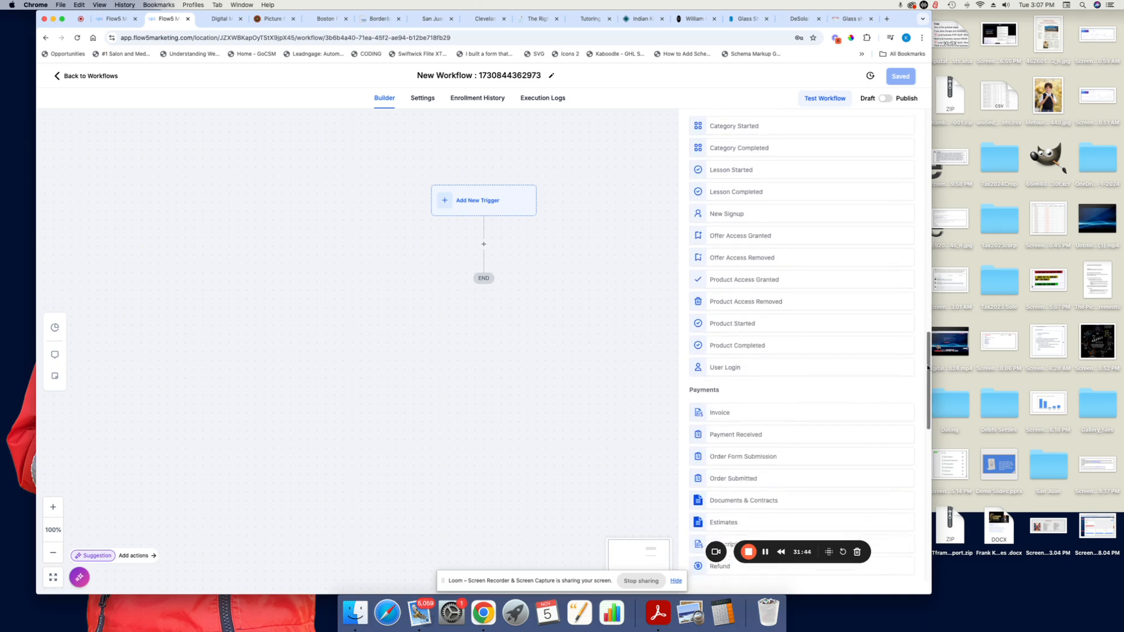
pyautogui.scroll(-3, 928, 370)
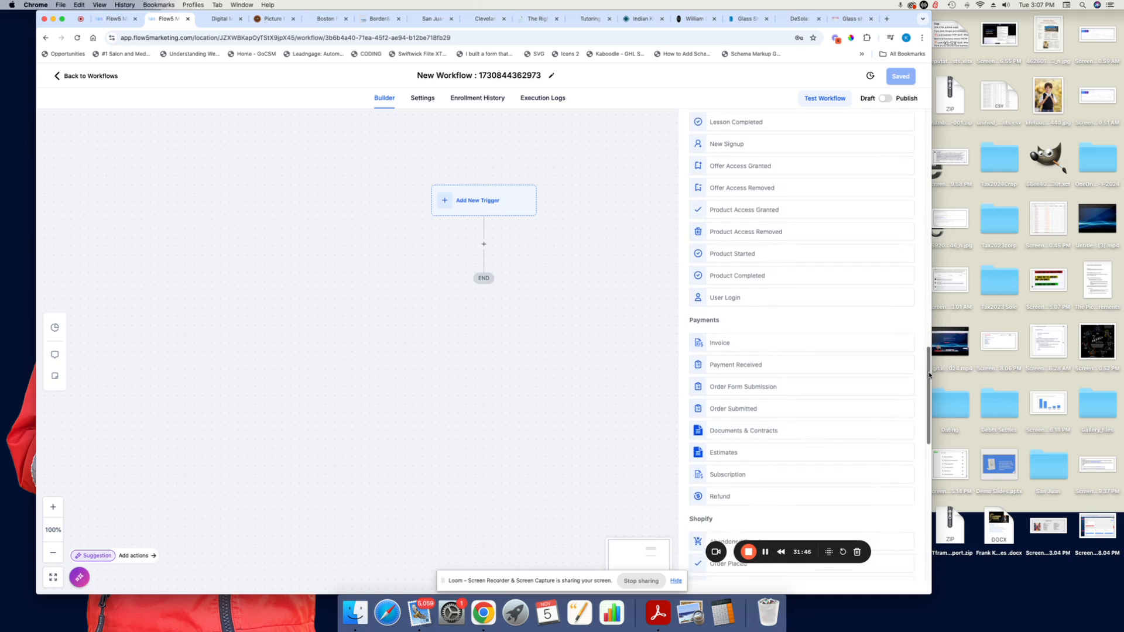
pyautogui.moveTo(929, 375); pyautogui.dragTo(936, 430)
pyautogui.scroll(-3, 780, 388)
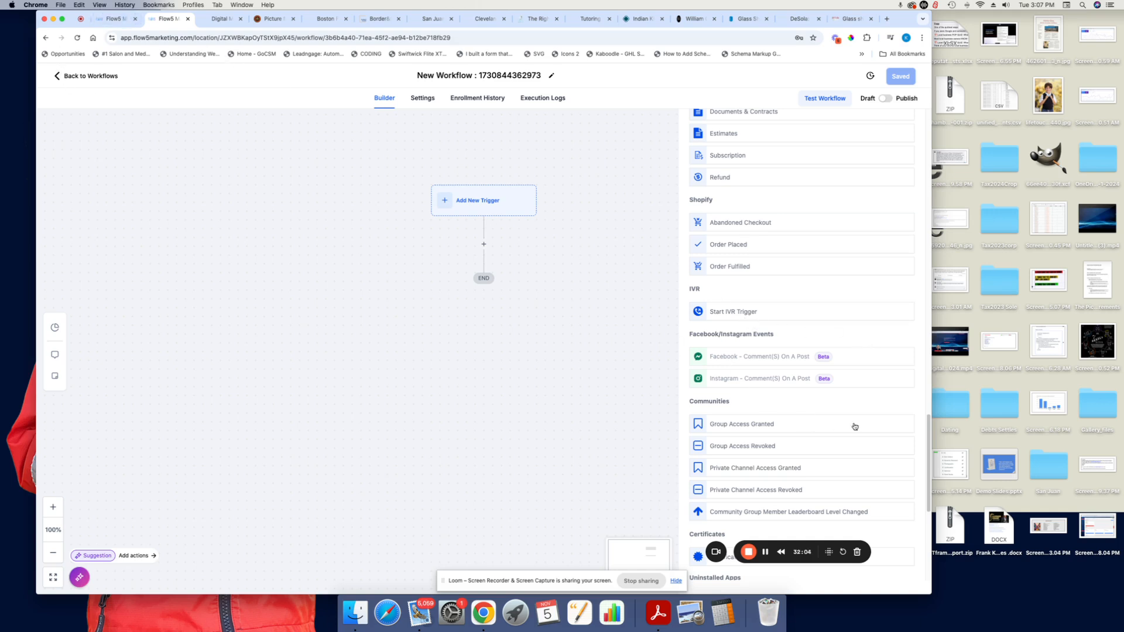
pyautogui.scroll(-2, 855, 427)
pyautogui.scroll(-8, 864, 424)
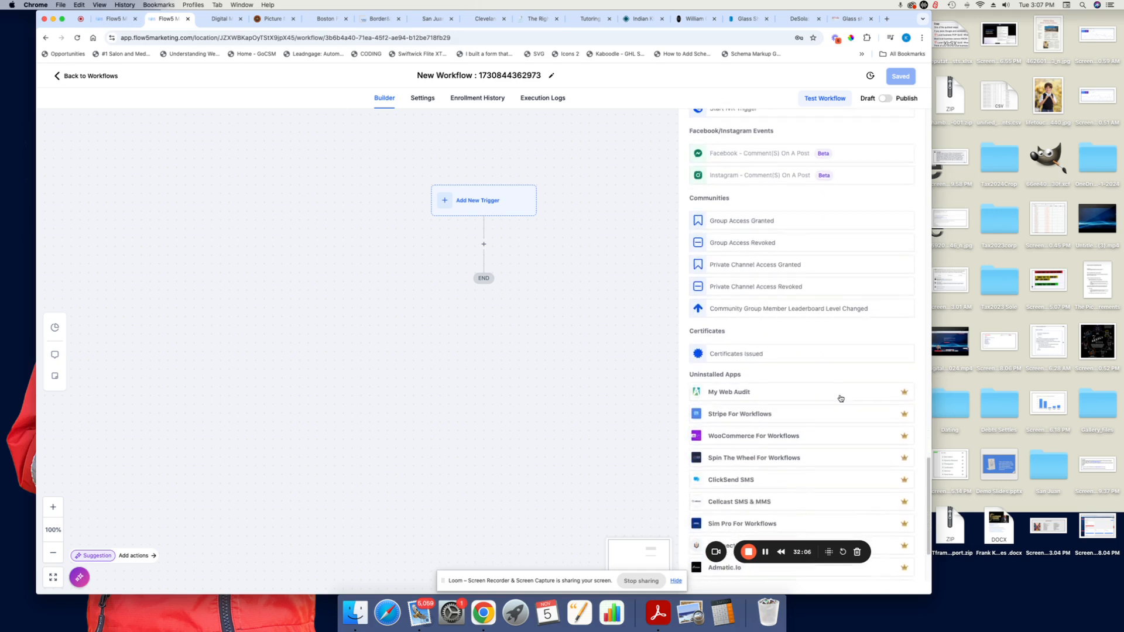
pyautogui.scroll(20, 838, 384)
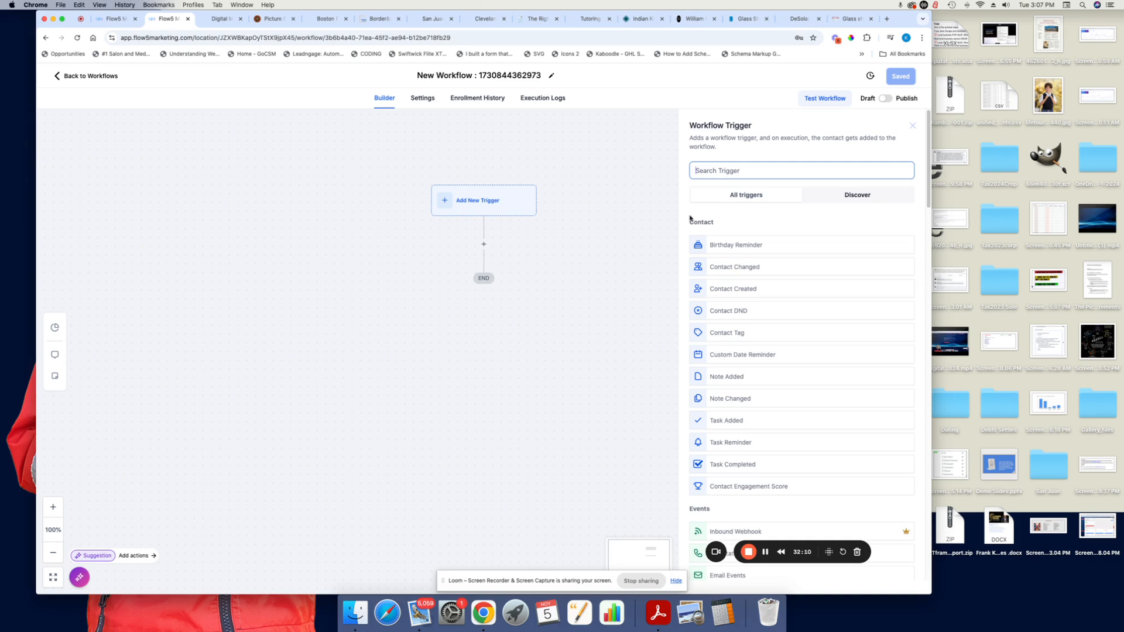
# Add a Contact Tag trigger filtered to Tag Added with the tag "missed call 1" and save the trigger.
pyautogui.click(752, 333)
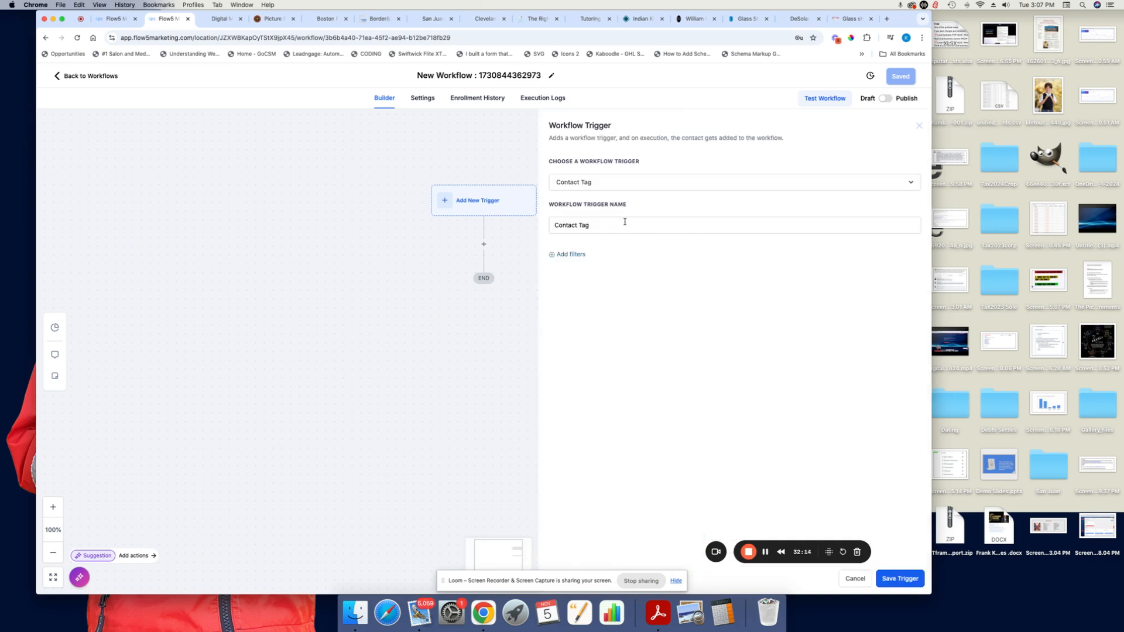
pyautogui.click(580, 254)
pyautogui.click(703, 265)
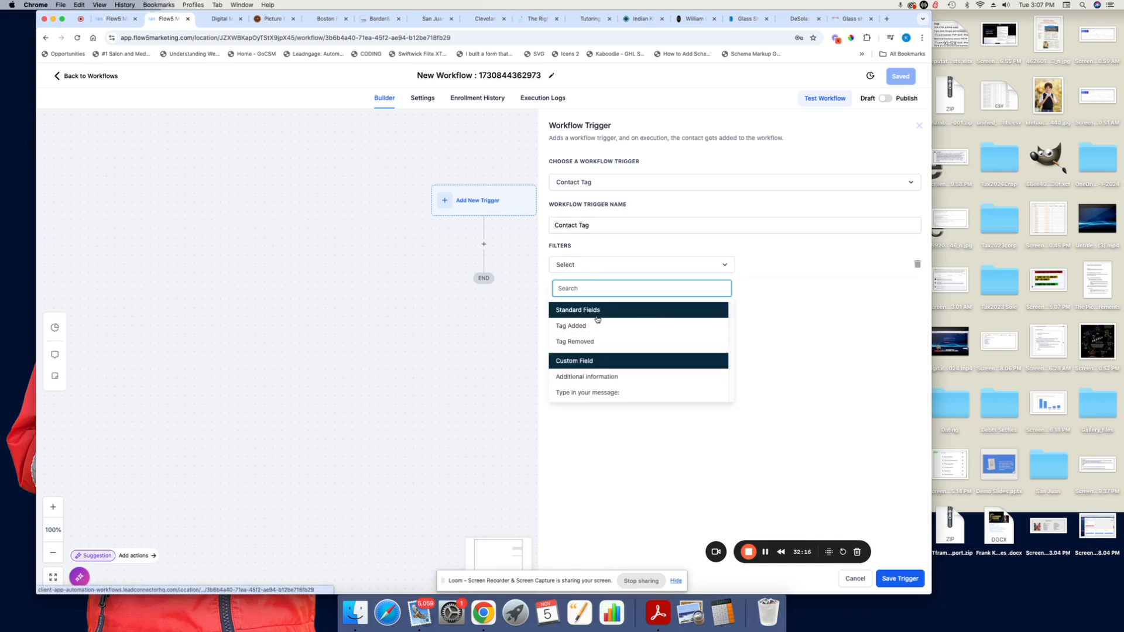
pyautogui.click(665, 326)
pyautogui.click(764, 265)
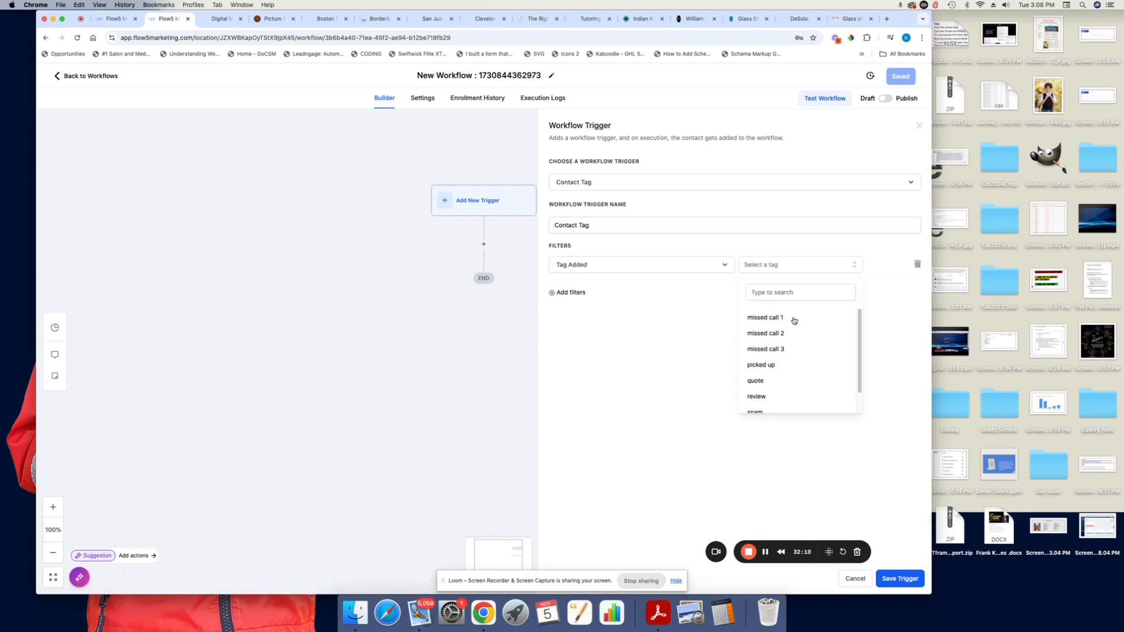
pyautogui.click(793, 318)
pyautogui.click(672, 429)
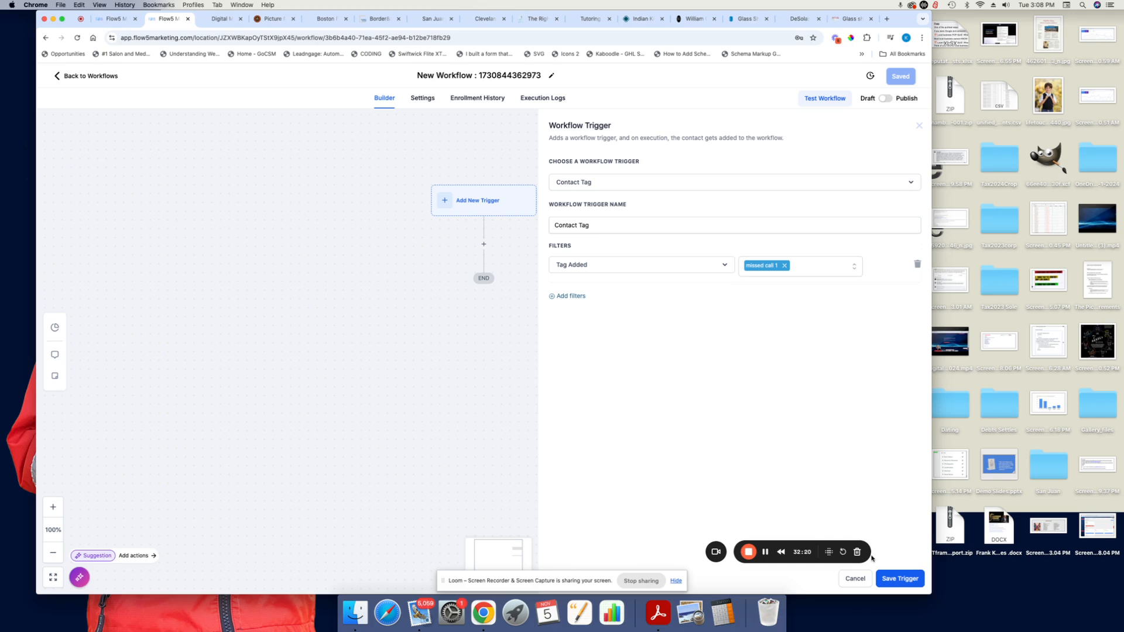
pyautogui.click(897, 580)
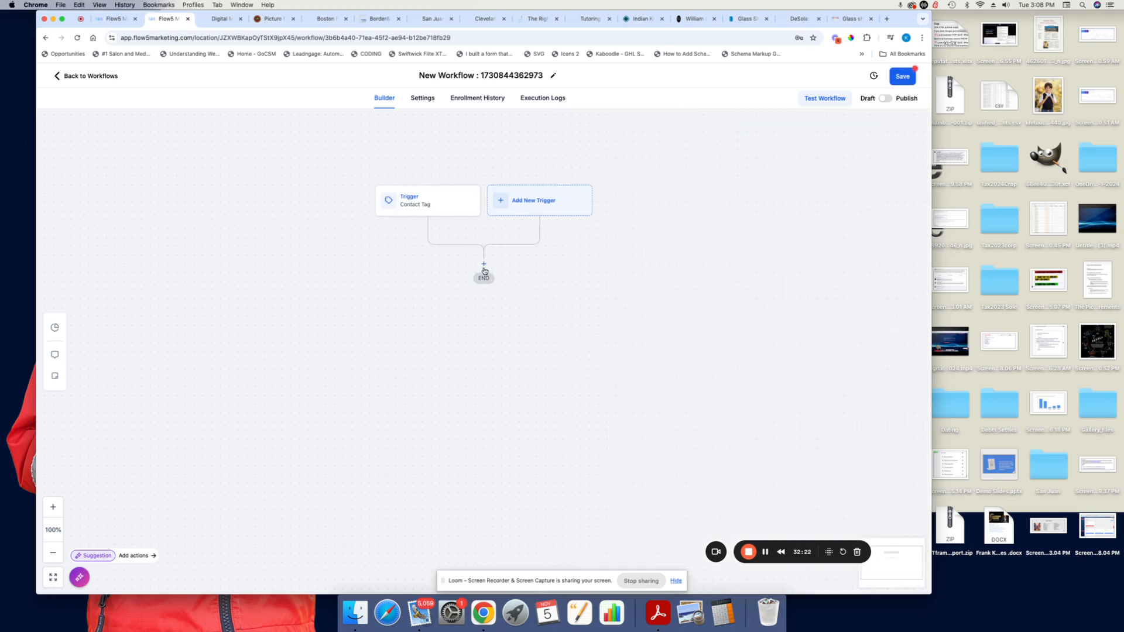
# Search the workflow's available actions for "ai", and return to the workflow list, discarding the unsaved changes.
pyautogui.click(483, 264)
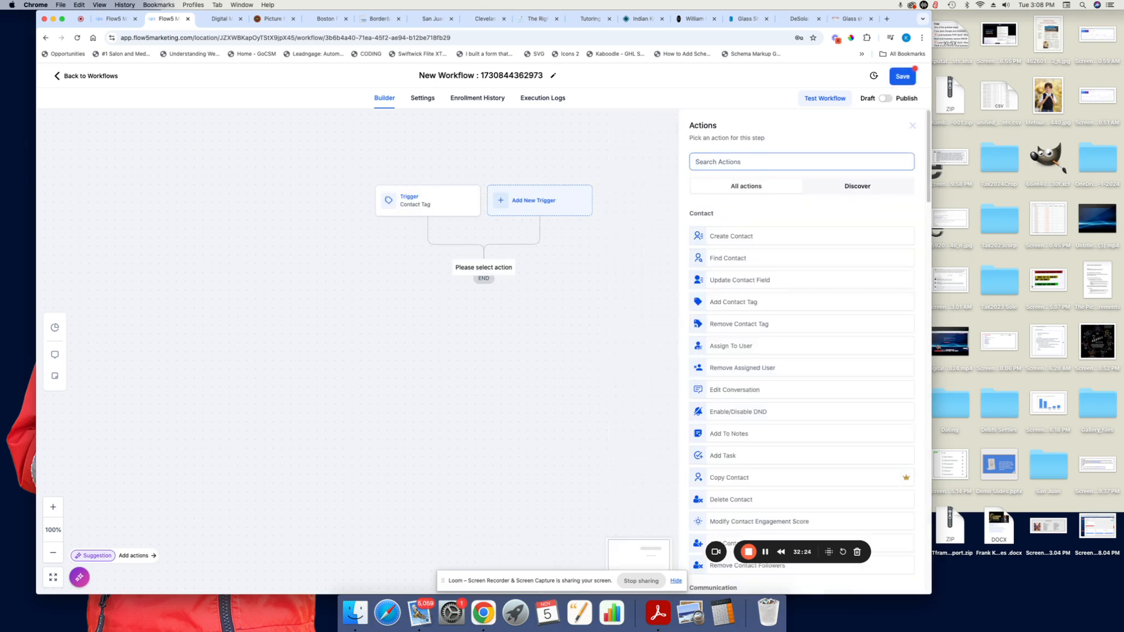
pyautogui.write('ai')
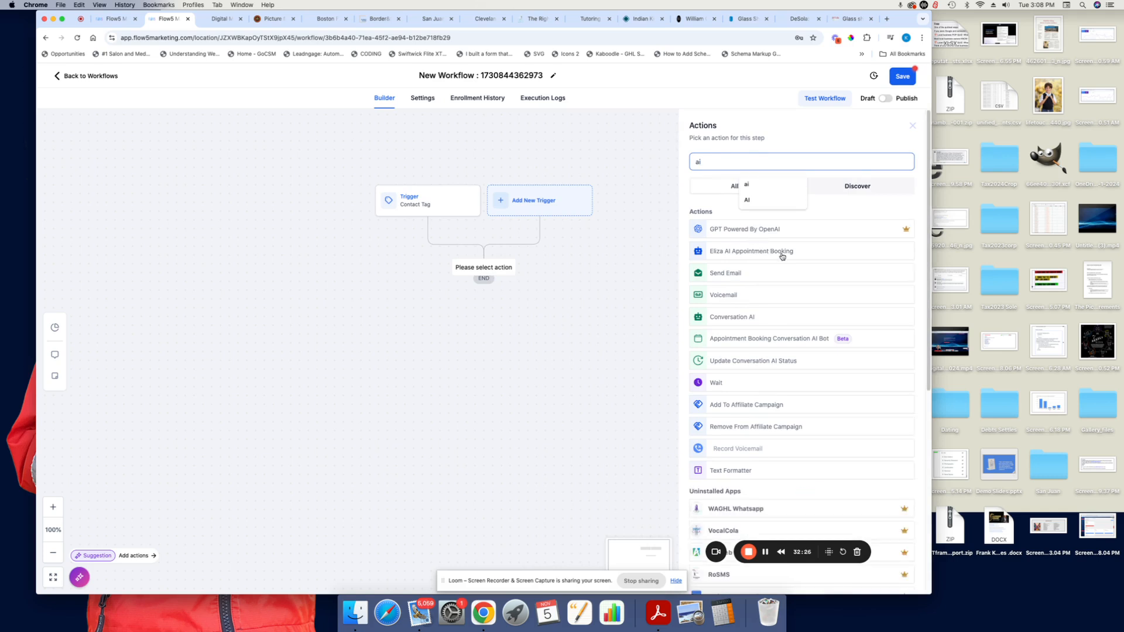
pyautogui.click(796, 146)
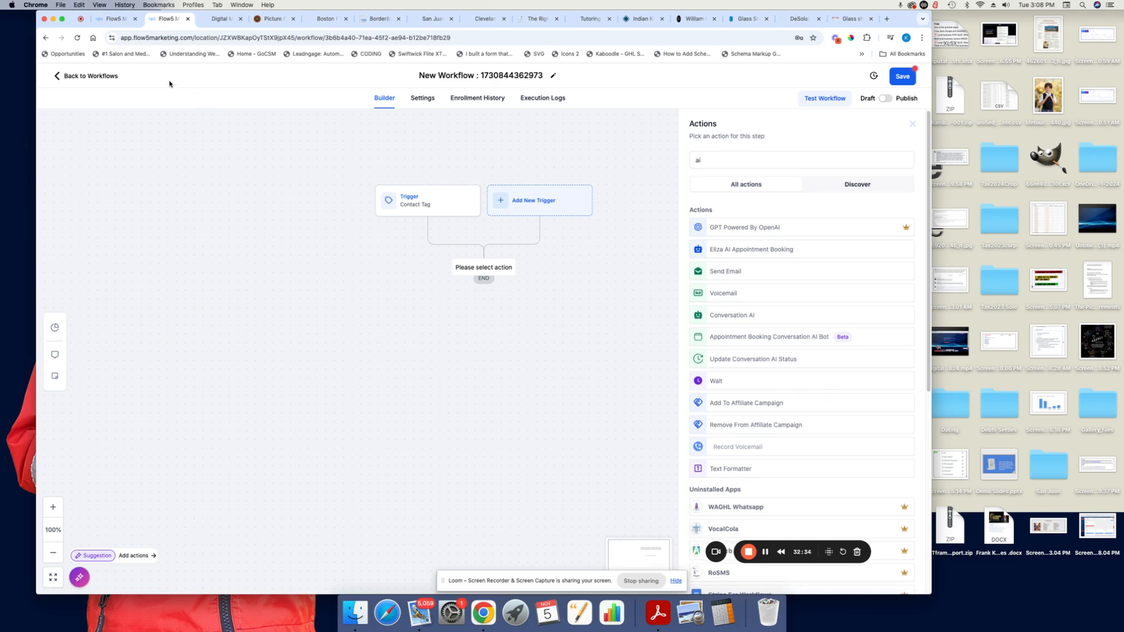
pyautogui.click(61, 79)
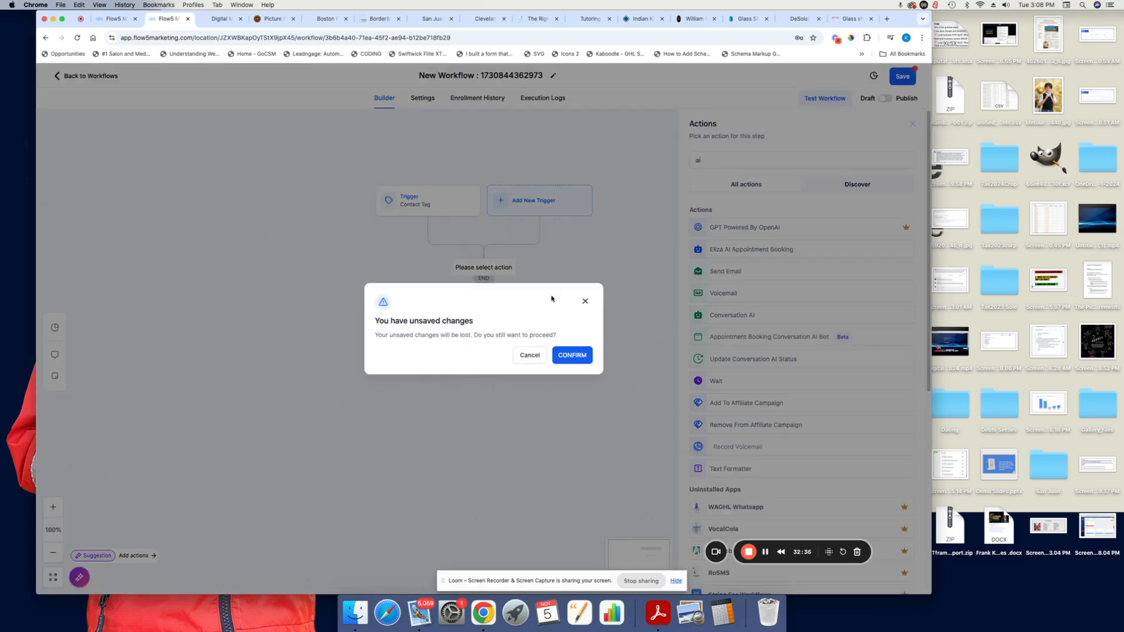
pyautogui.click(565, 359)
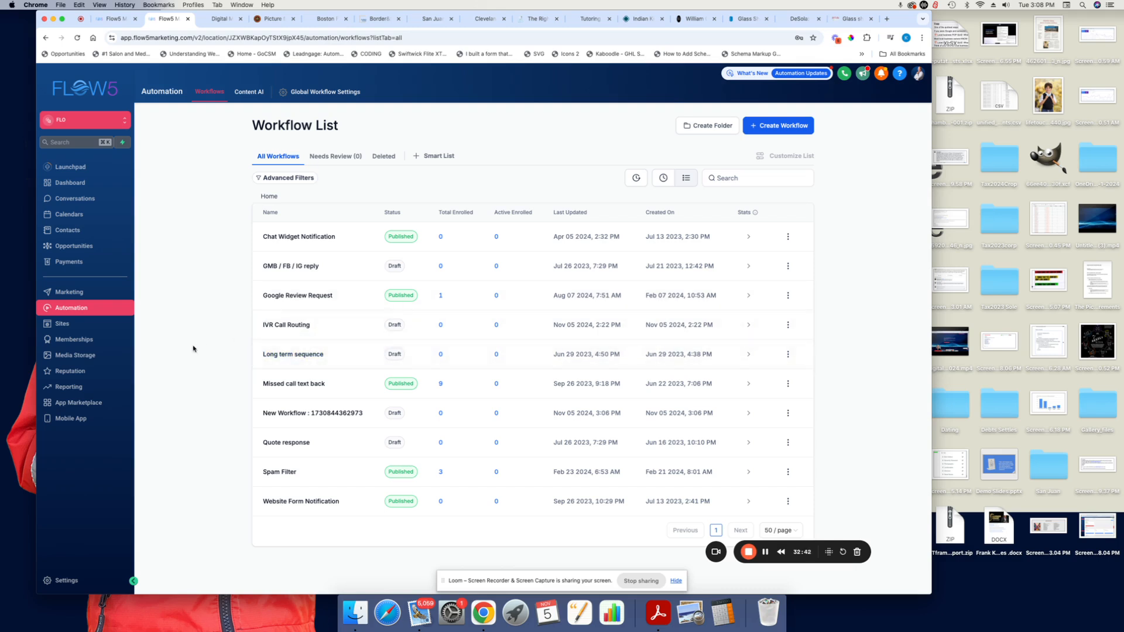
# Open the IVR Call Routing workflow and examine its welcome message, caller input steps and Press 1, Press 2 and None branches.
pyautogui.click(291, 325)
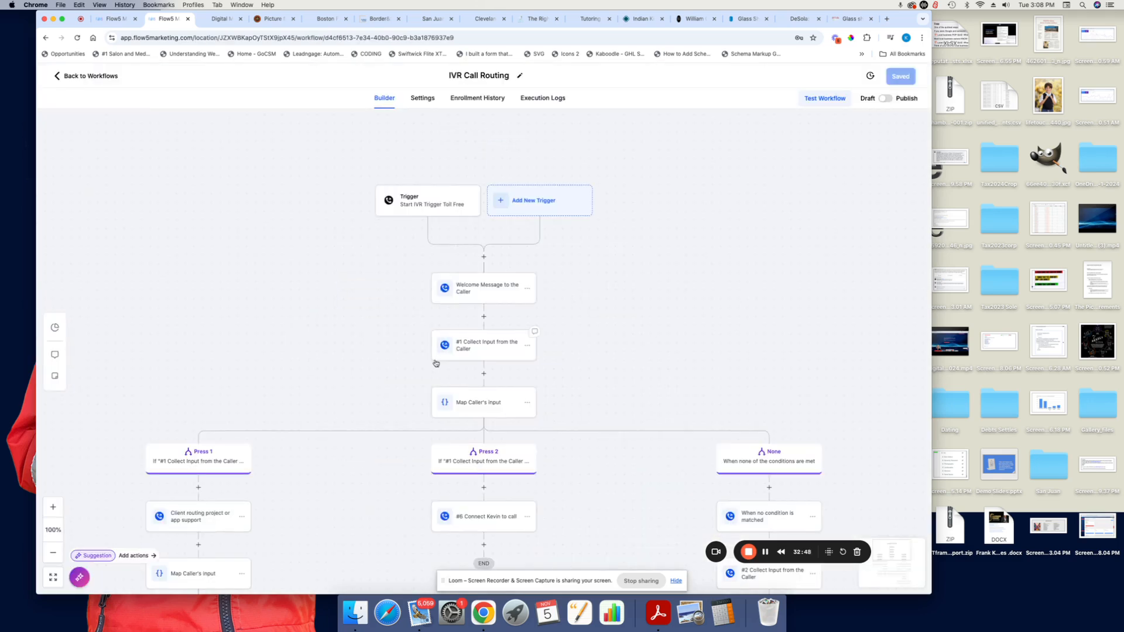
pyautogui.scroll(-2, 711, 340)
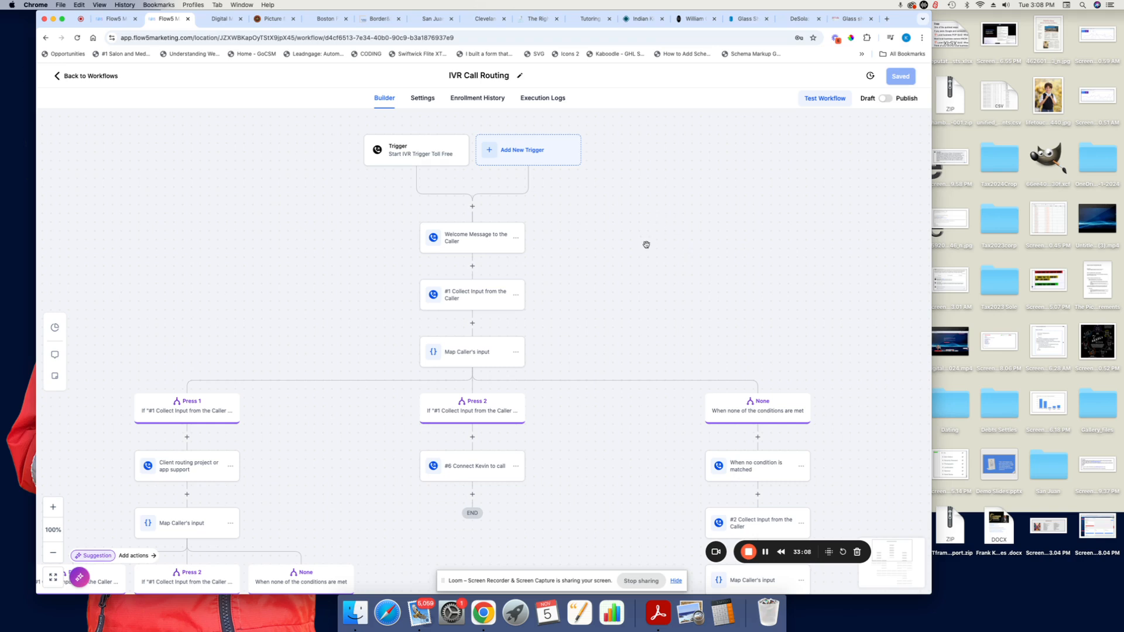
pyautogui.scroll(-1, 647, 246)
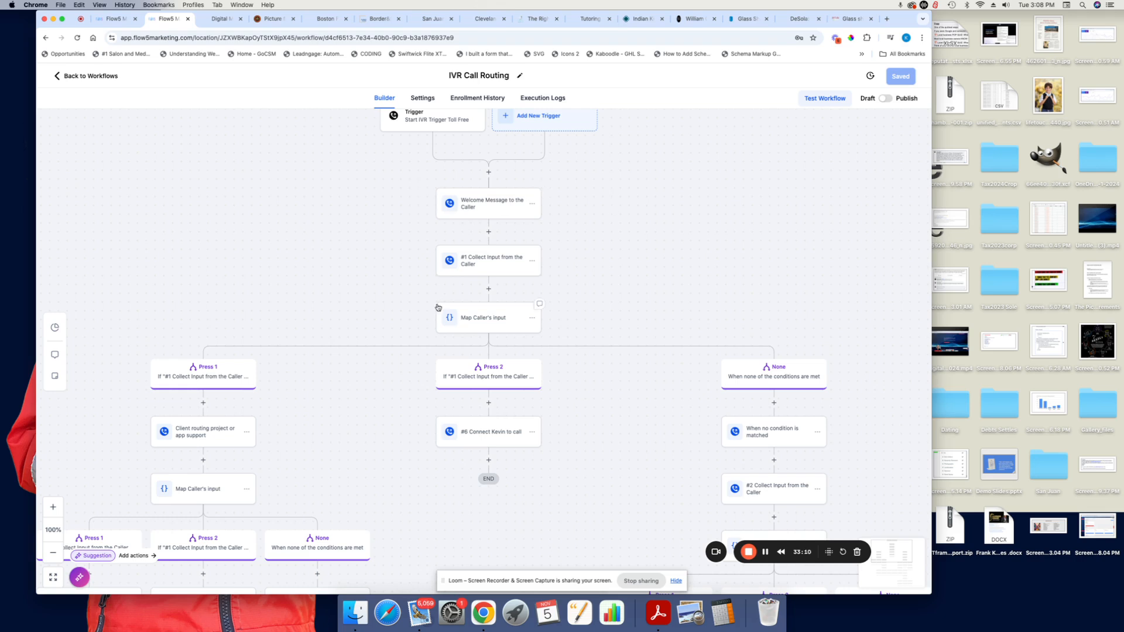
pyautogui.scroll(-1, 381, 217)
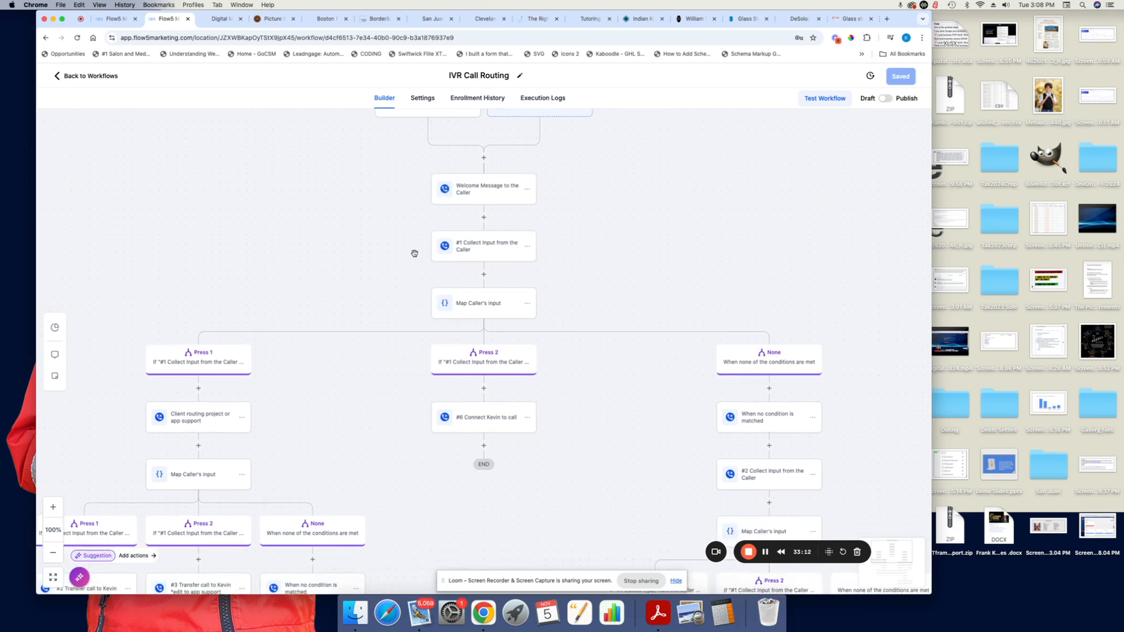
pyautogui.scroll(-1, 331, 381)
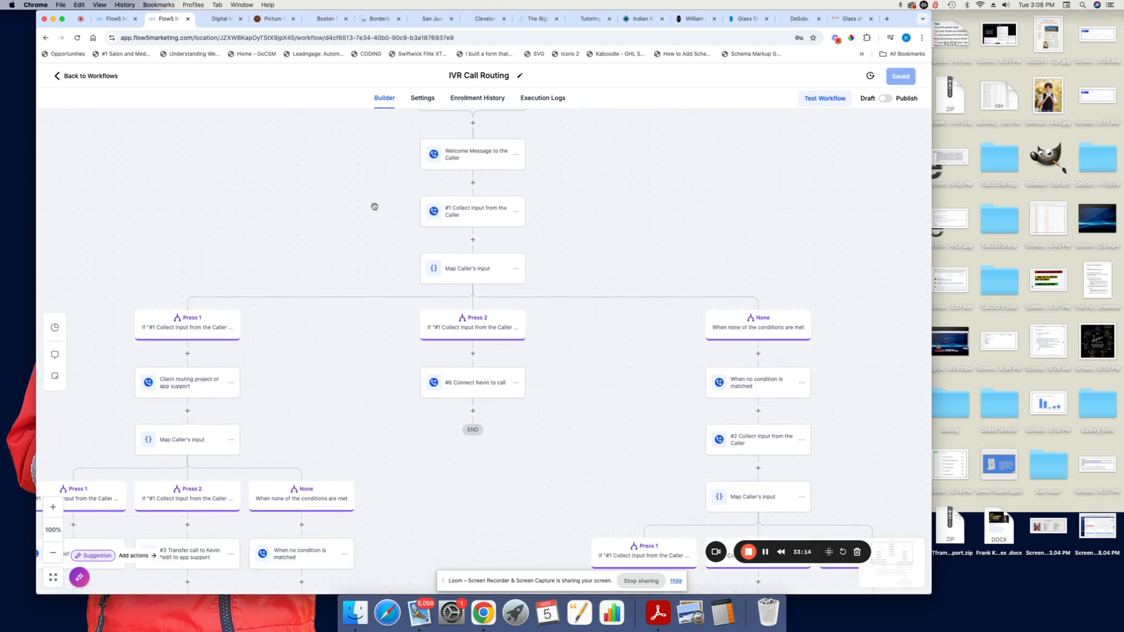
pyautogui.scroll(-1, 727, 251)
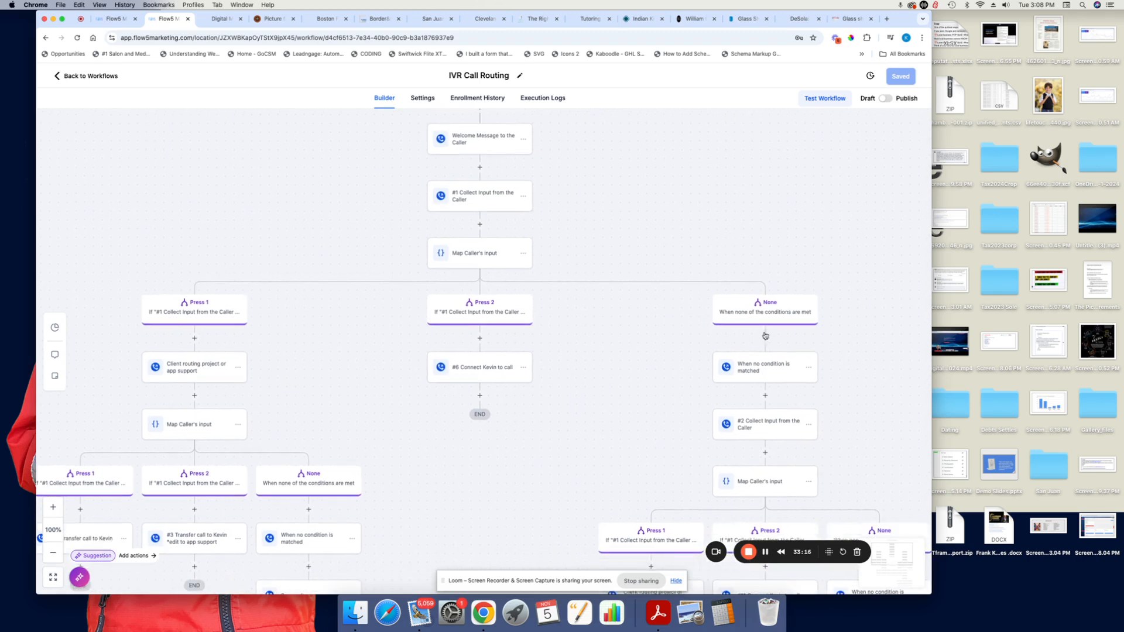
pyautogui.scroll(-1, 882, 459)
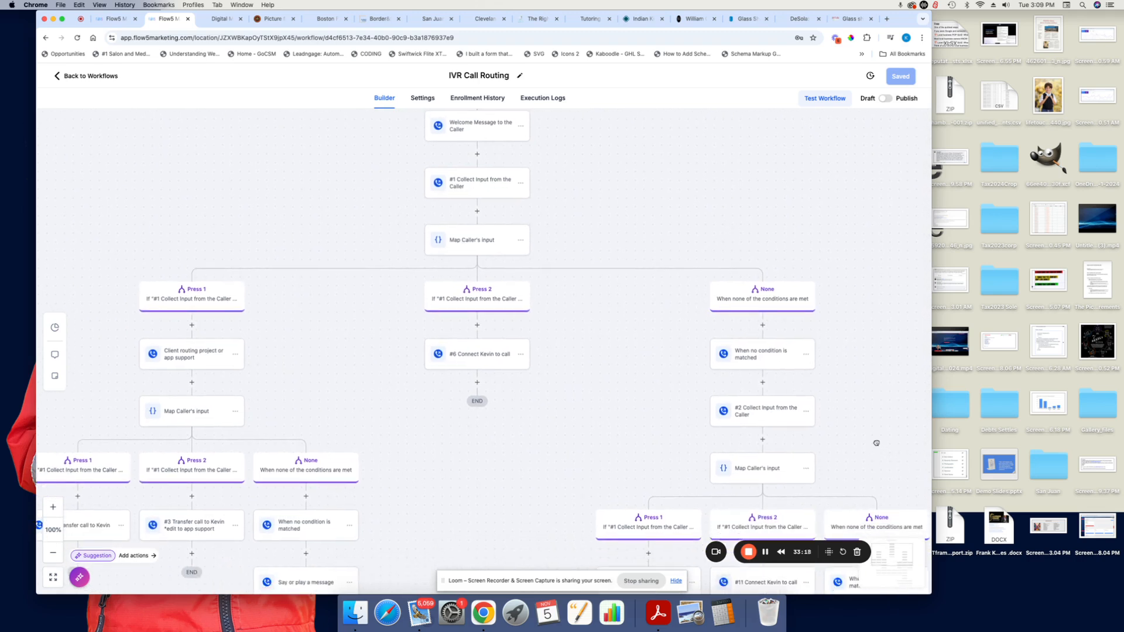
pyautogui.scroll(-3, 603, 331)
pyautogui.scroll(-1, 597, 404)
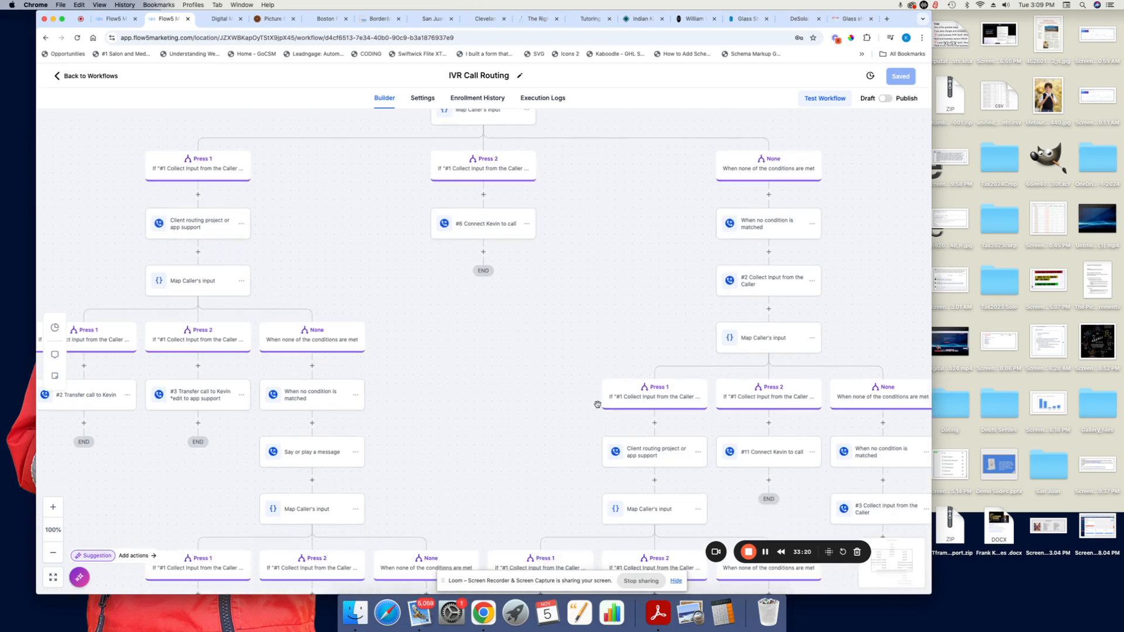
# View the IVR Call Routing flow at a reduced scale of 69%, and return to the workflow list.
pyautogui.click(54, 554)
pyautogui.click(53, 553)
pyautogui.click(53, 553)
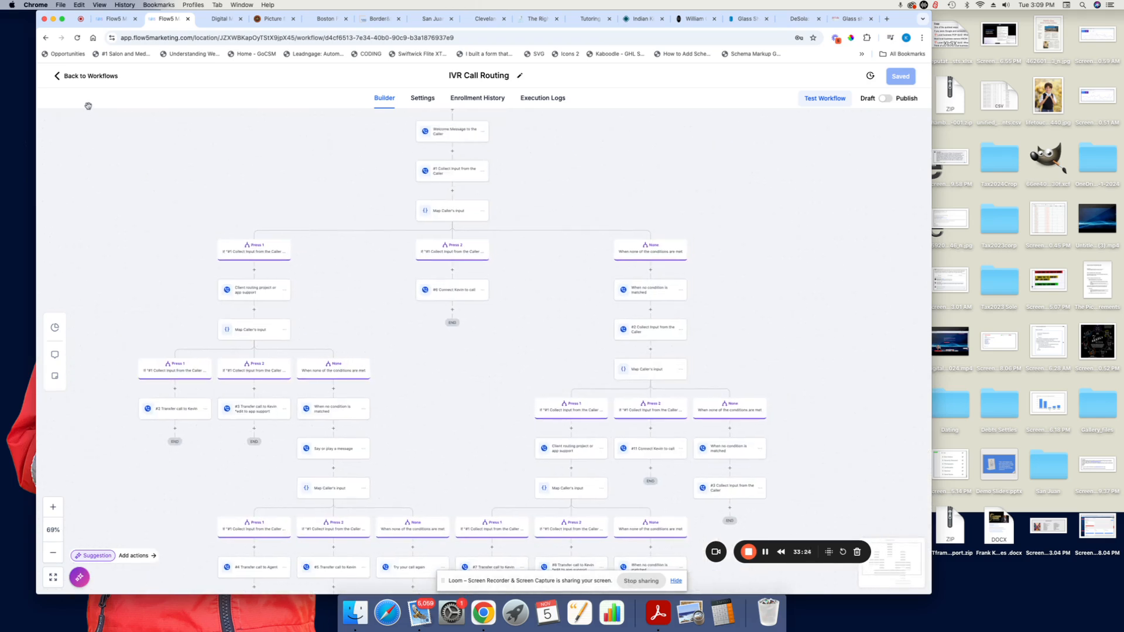
pyautogui.click(60, 76)
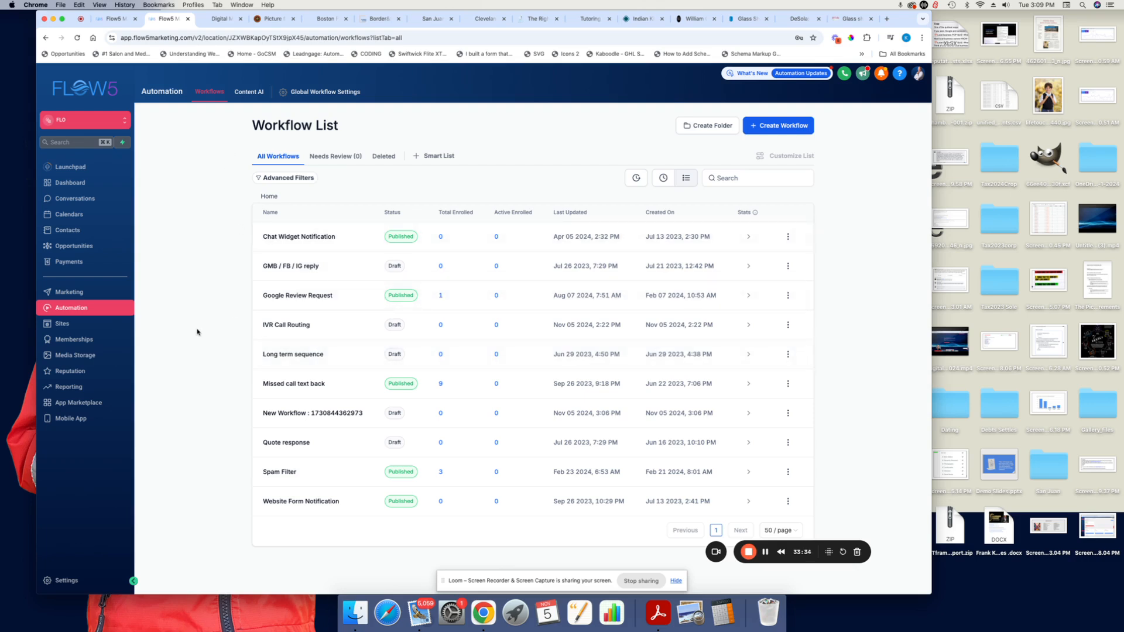
# Review the Funnels and Websites lists under Sites, the Memberships courses dashboard and the Media Storage files.
pyautogui.click(88, 325)
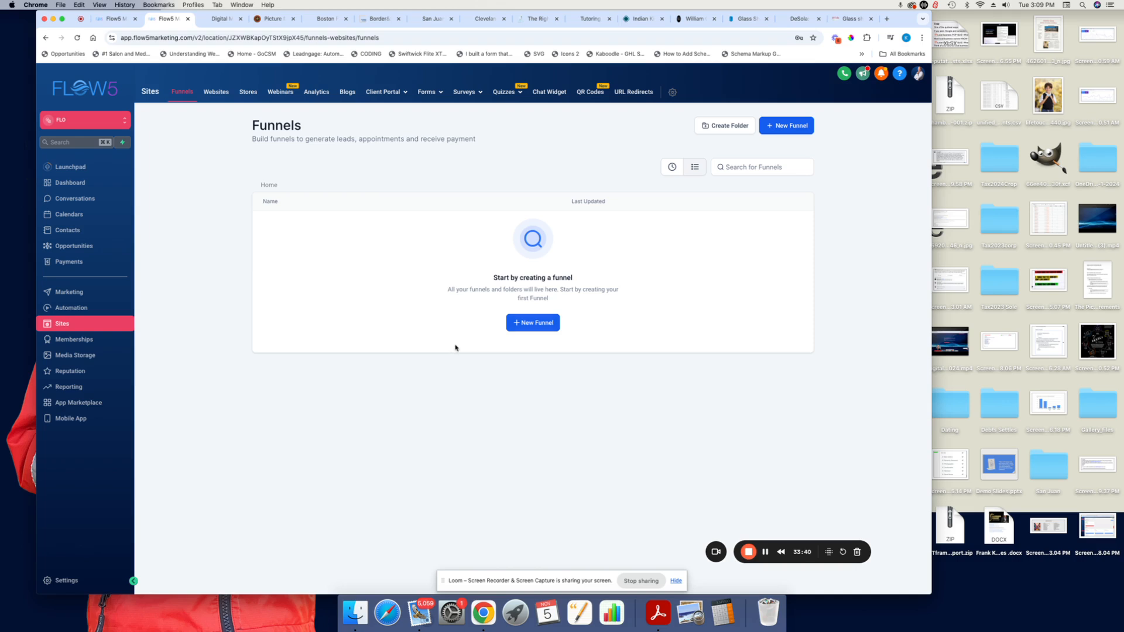
pyautogui.click(217, 92)
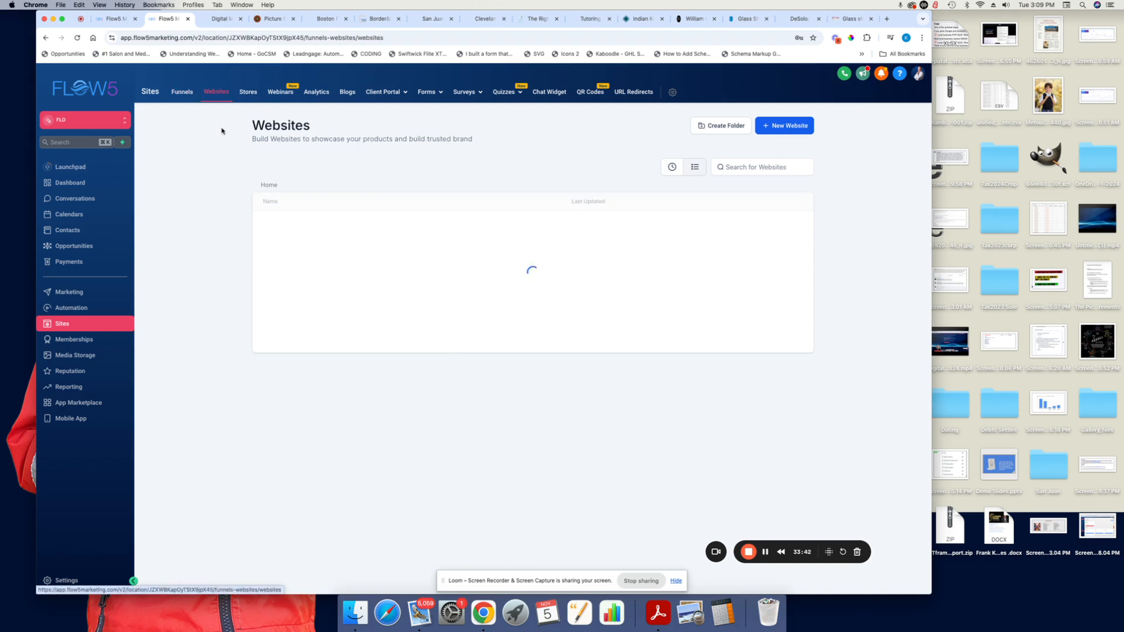
pyautogui.click(159, 343)
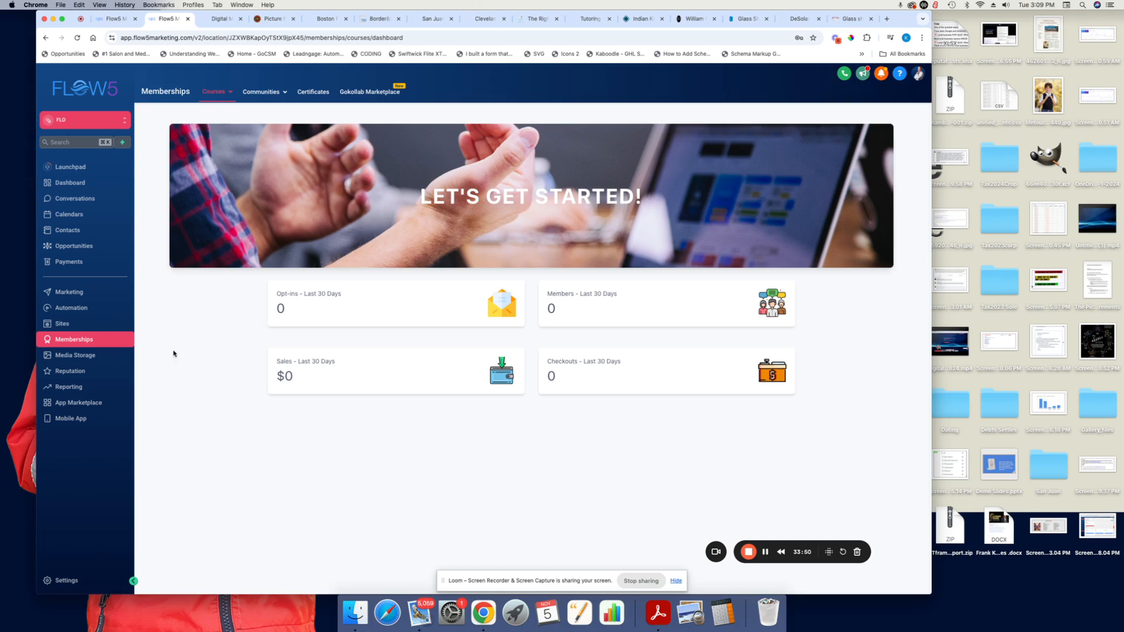
pyautogui.click(93, 355)
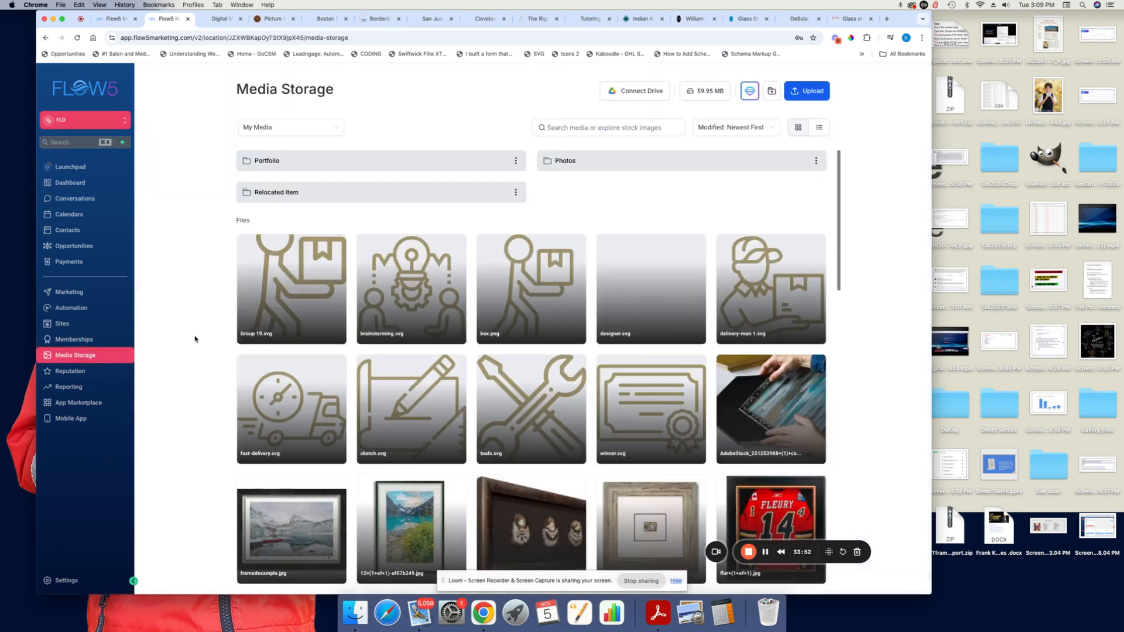
pyautogui.click(88, 340)
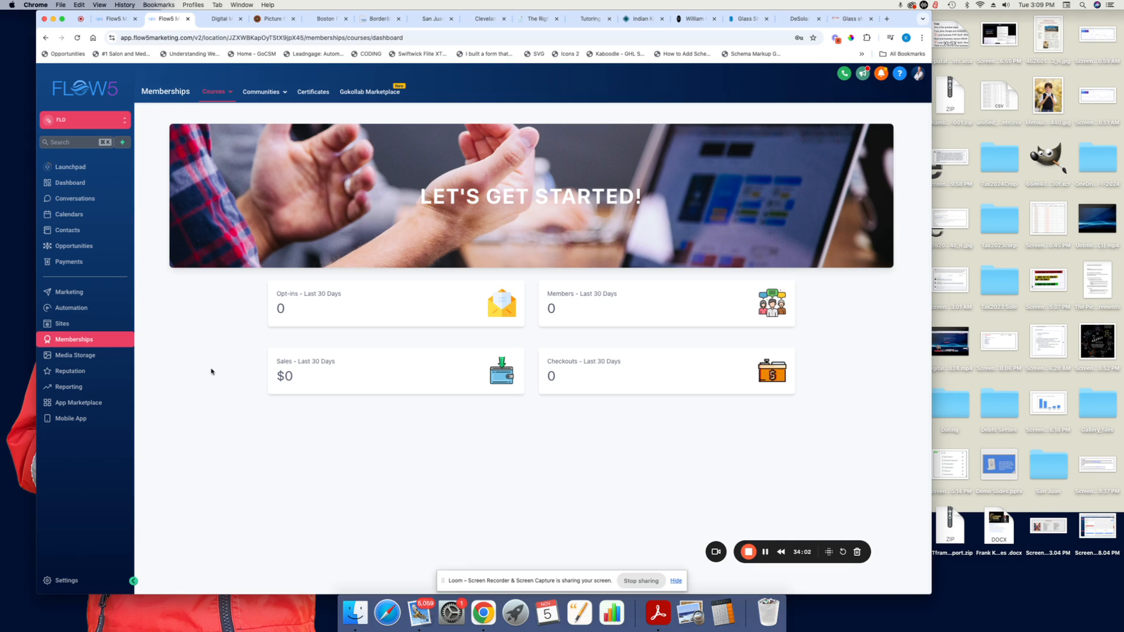
pyautogui.click(96, 356)
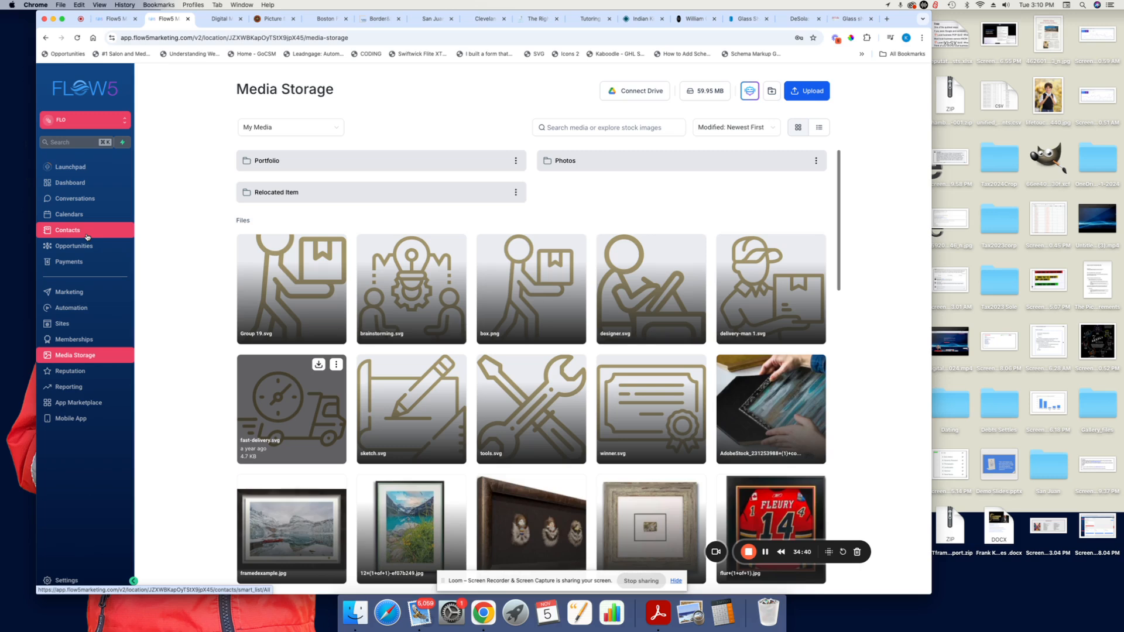
# Open the test company's contact record from the Contacts list to view its details and opportunity history.
pyautogui.click(78, 231)
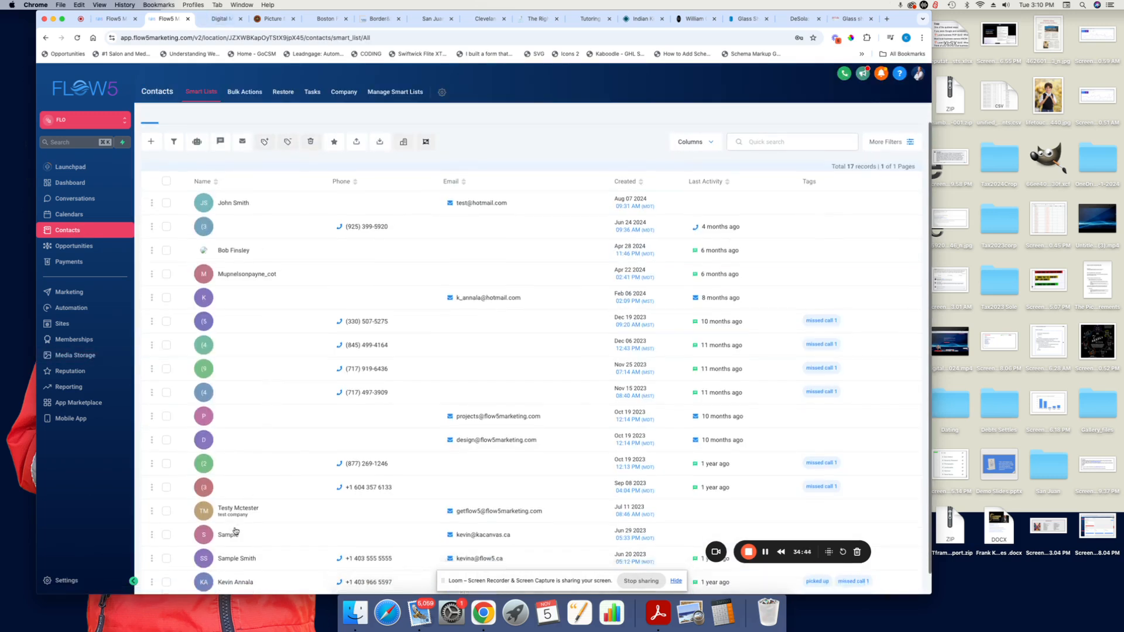
pyautogui.click(244, 489)
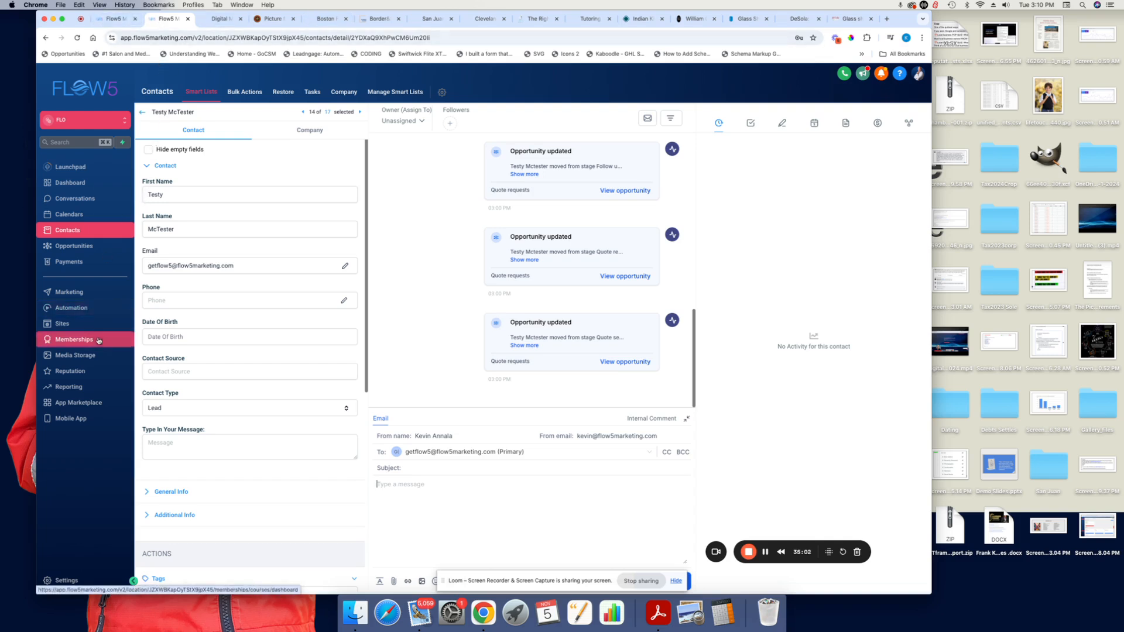
# Review the Reputation overview and the Custom Reports page under Reporting.
pyautogui.click(86, 372)
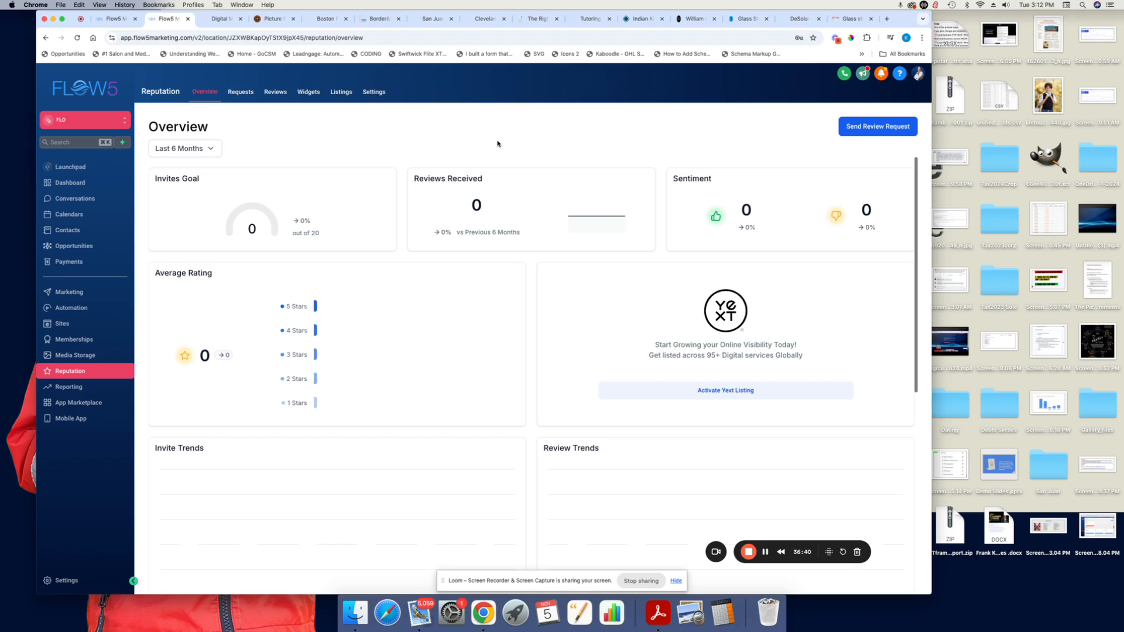
pyautogui.click(89, 392)
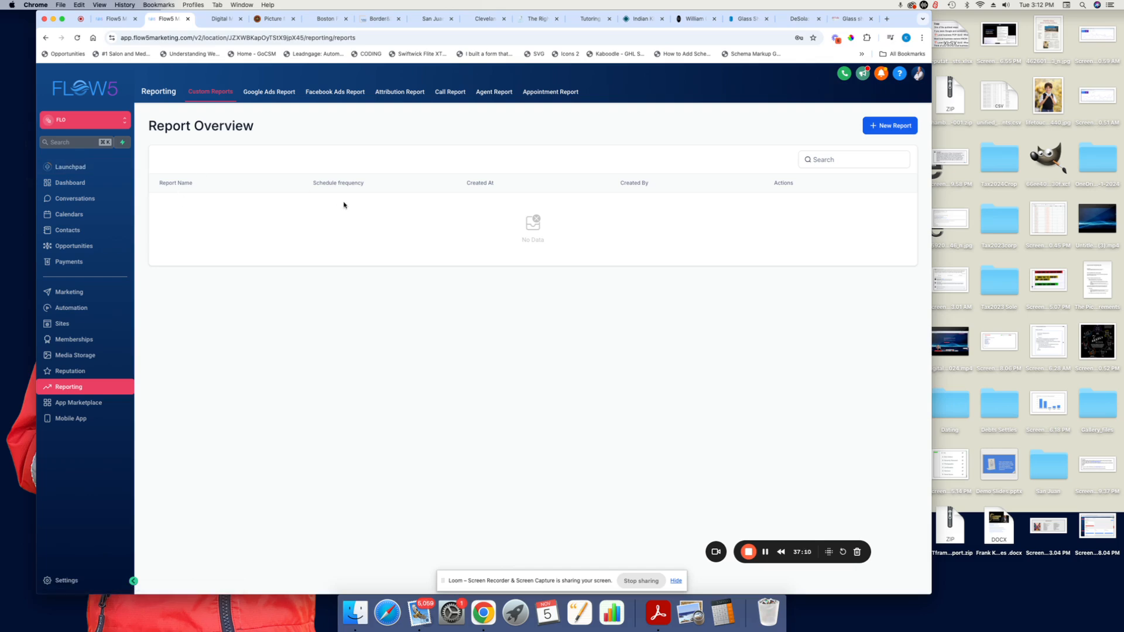
pyautogui.click(221, 19)
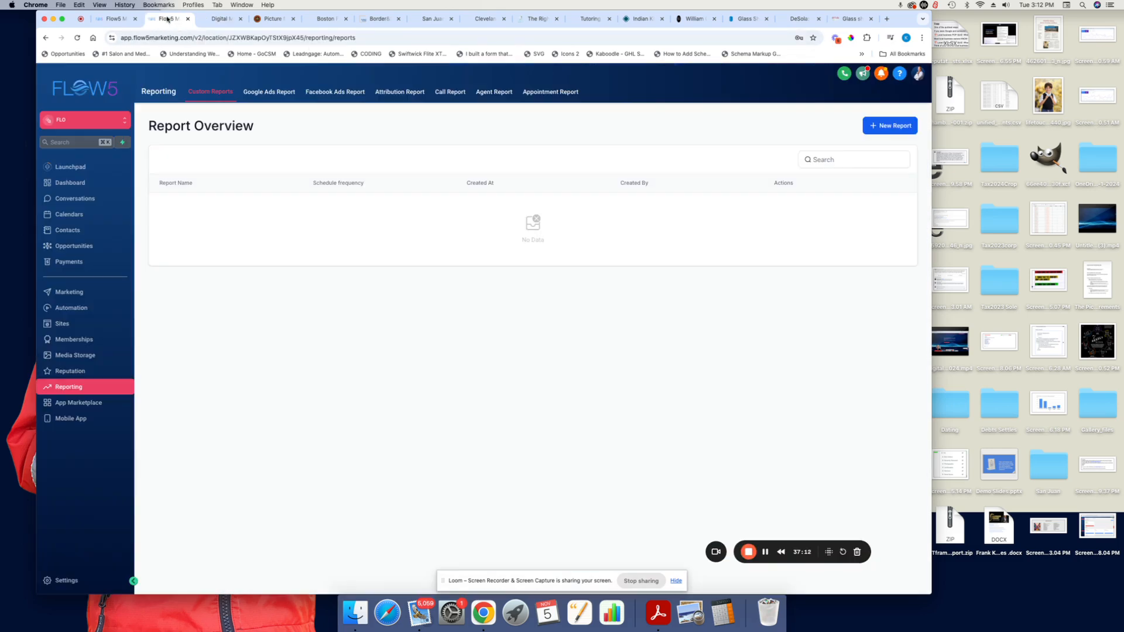
pyautogui.click(180, 18)
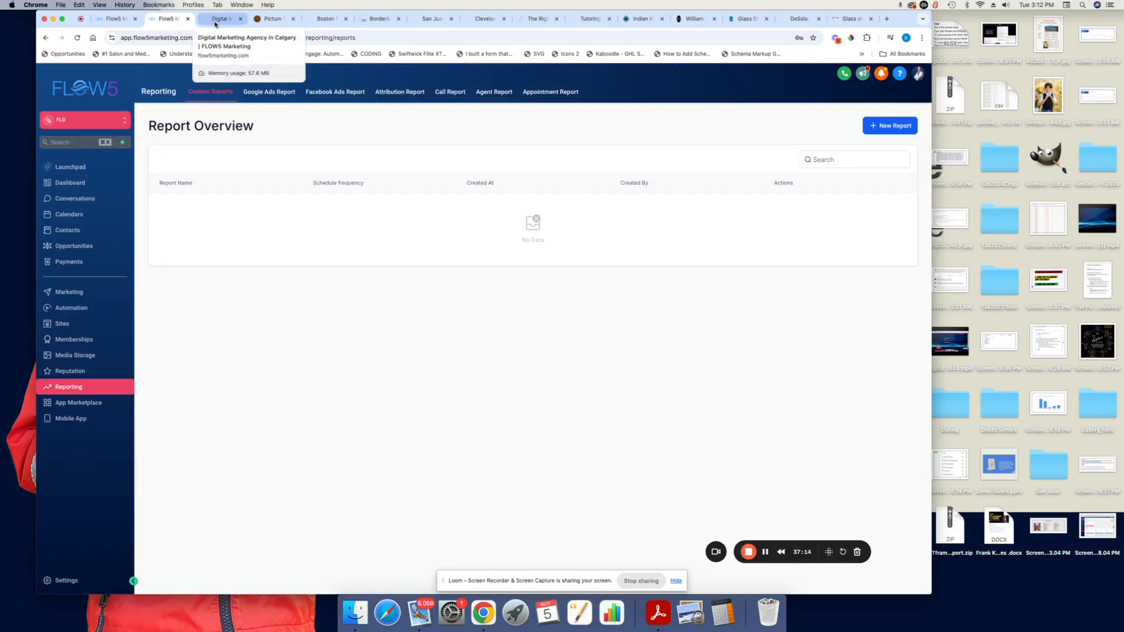
# Switch to the FLOW5 Marketing website and review its home page, briefly going back to the reports page in between.
pyautogui.click(216, 23)
pyautogui.scroll(3, 275, 117)
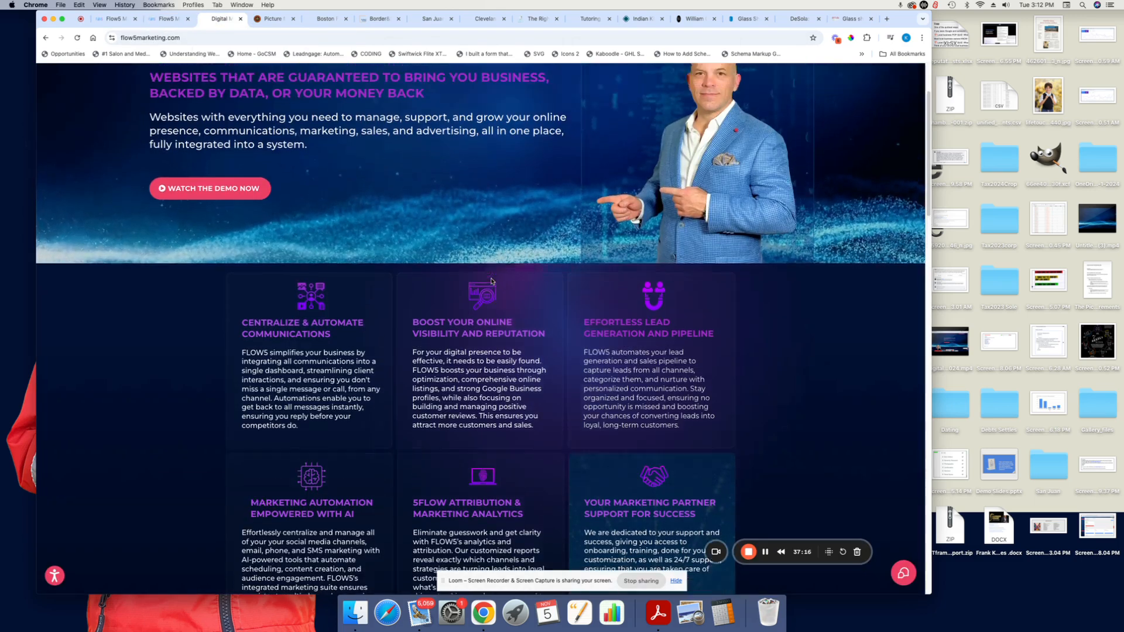
pyautogui.click(171, 19)
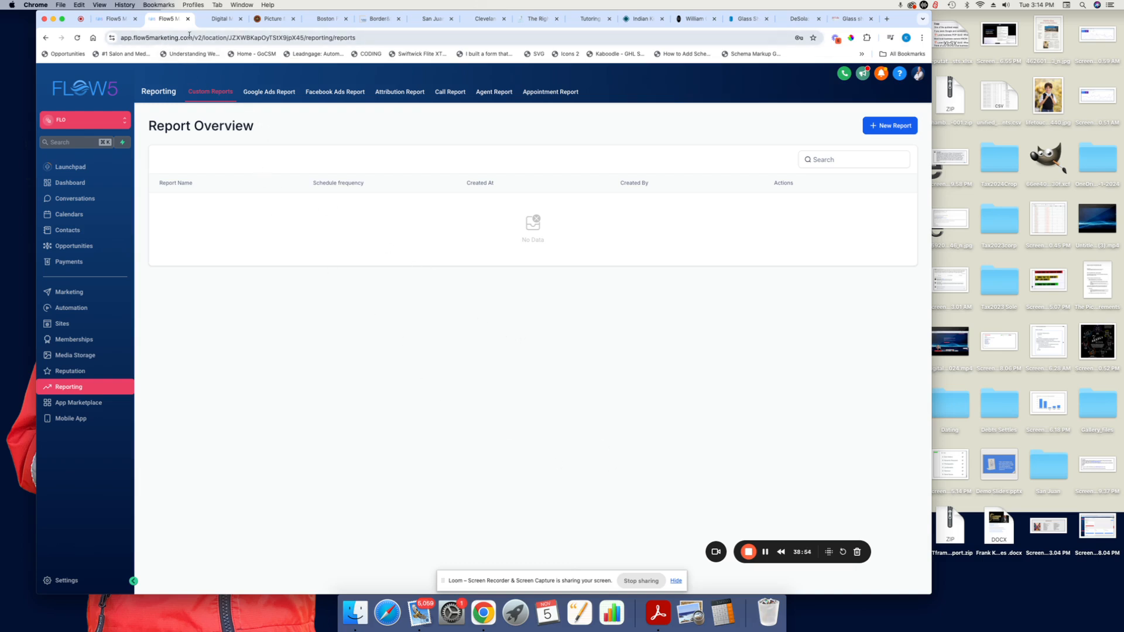
pyautogui.click(217, 20)
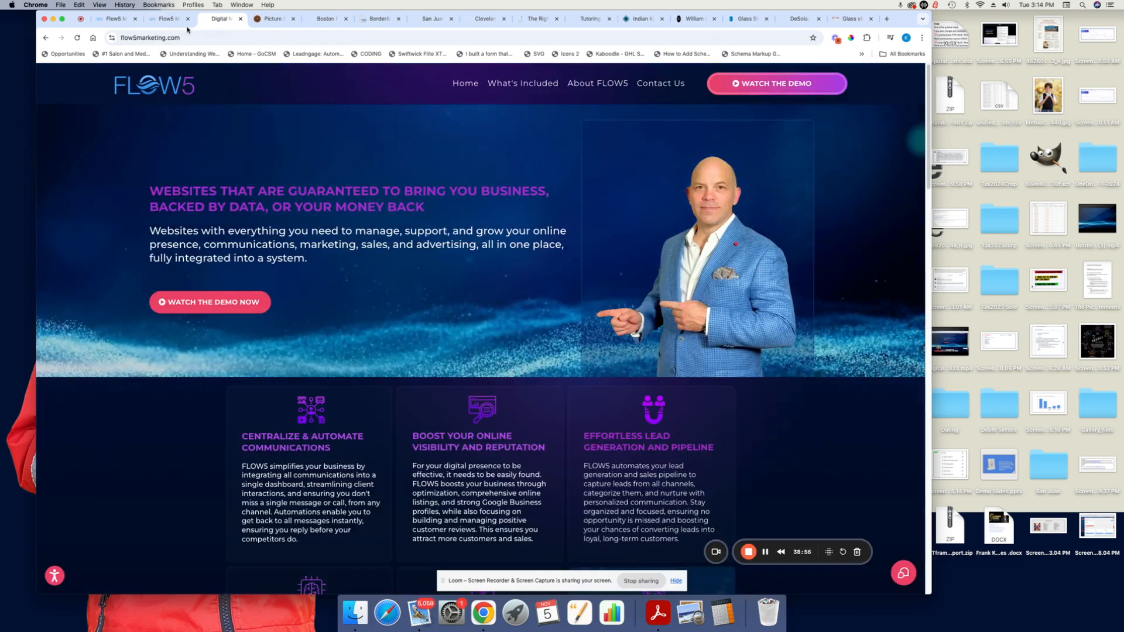
# Open the website's Watch the Demo page and view the discovery booking calendar and contact details.
pyautogui.moveTo(515, 86)
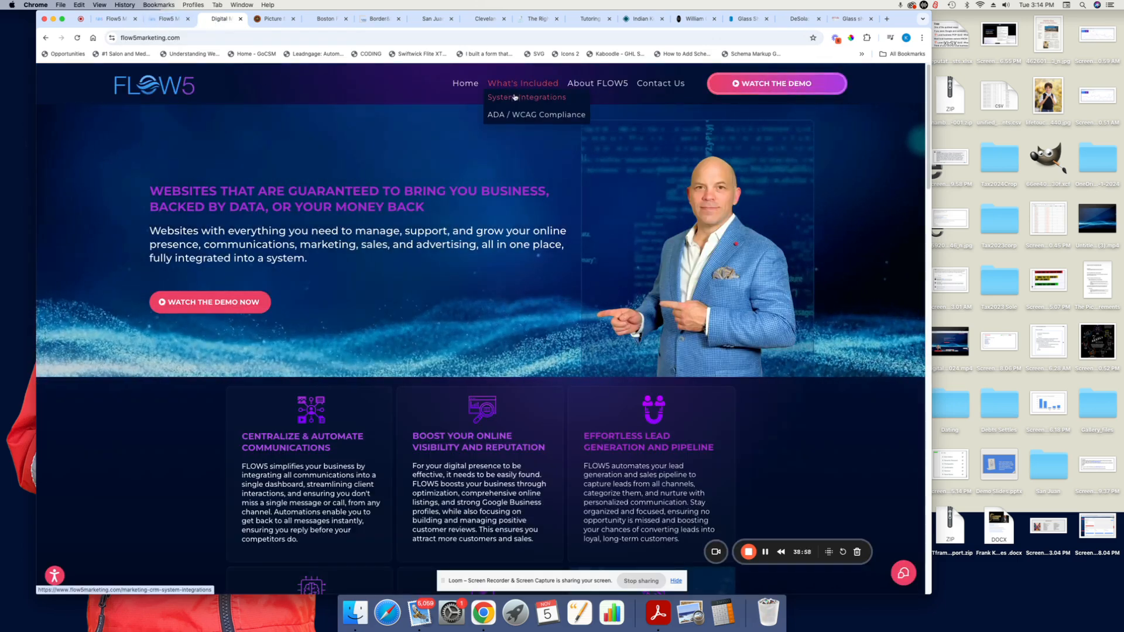
pyautogui.click(736, 85)
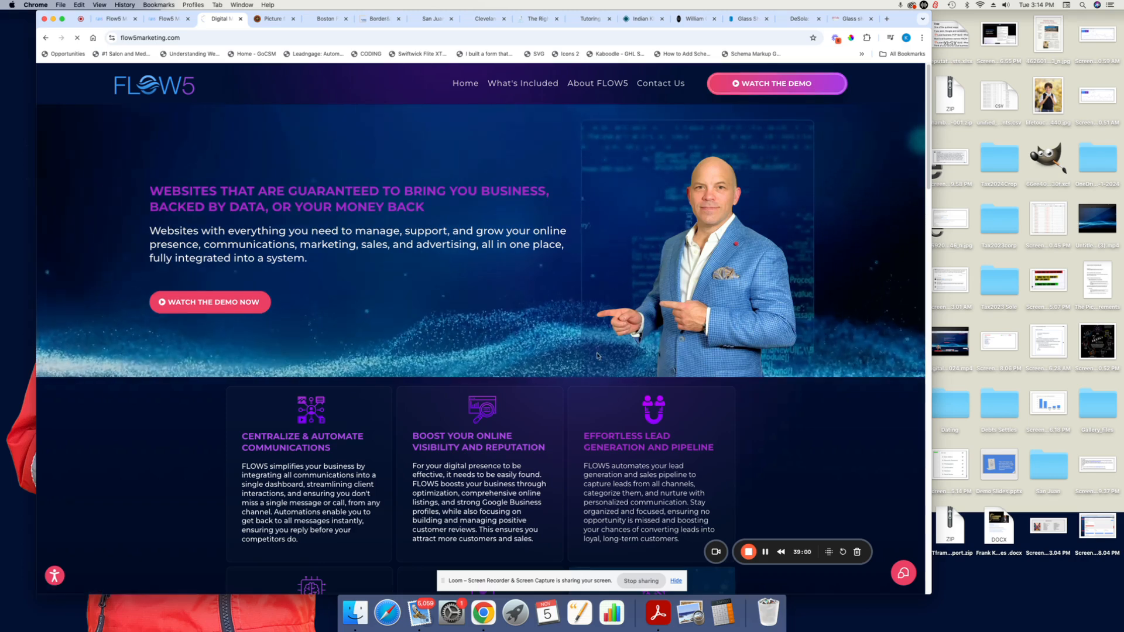
pyautogui.scroll(-10, 595, 351)
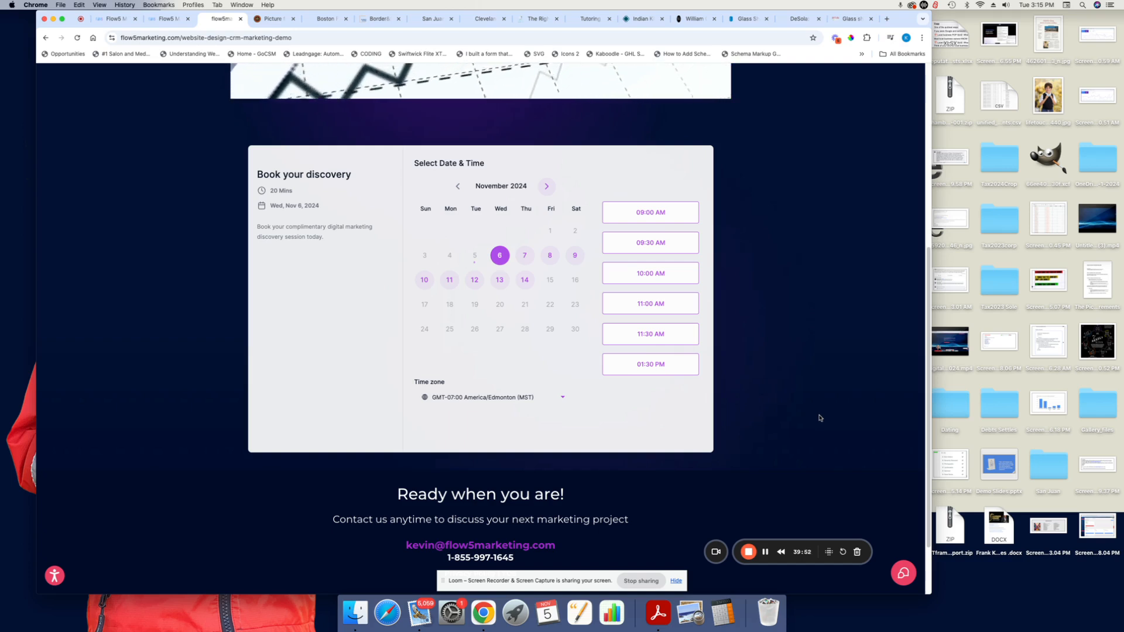
pyautogui.scroll(-2, 793, 427)
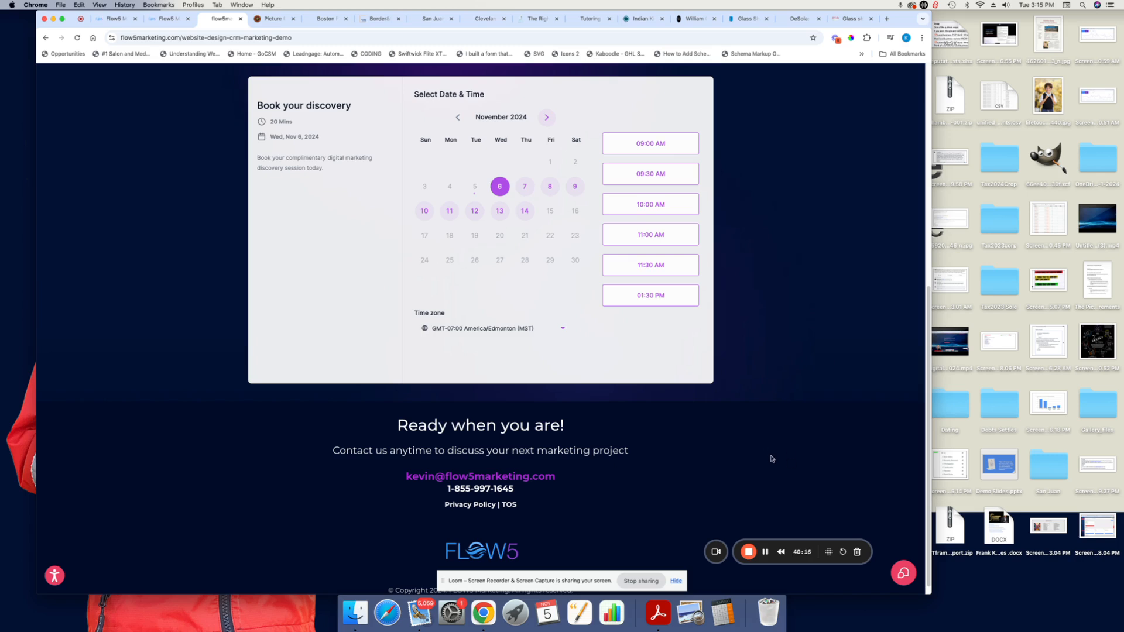
# Open and close the website's "Have a question?" chat form, and view the "Book your discovery" calendar again.
pyautogui.click(903, 572)
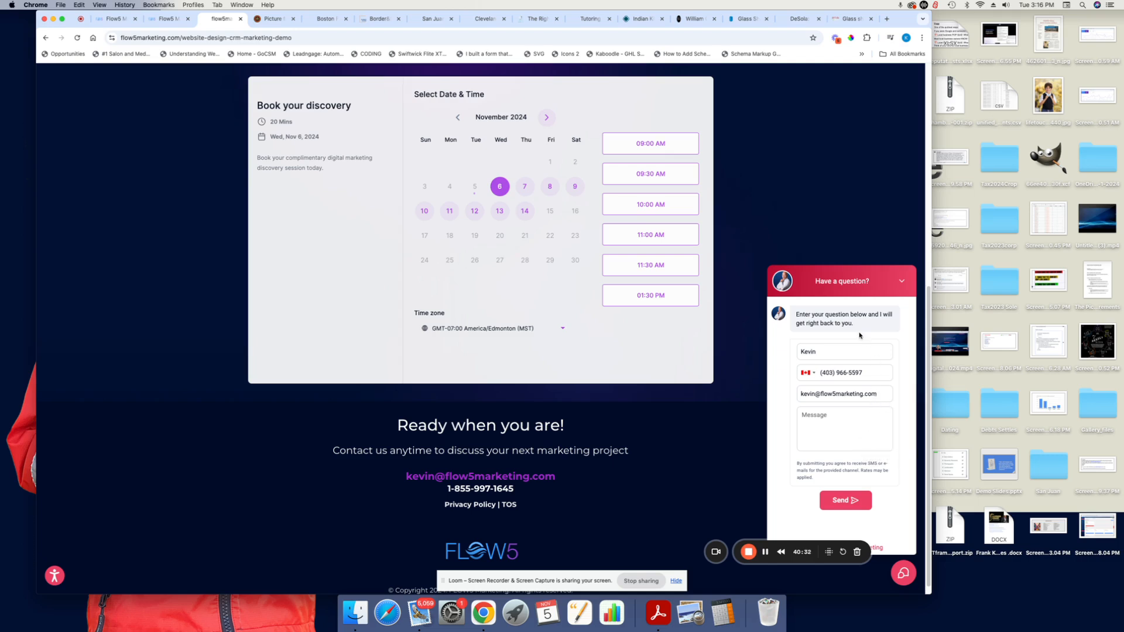
pyautogui.click(901, 282)
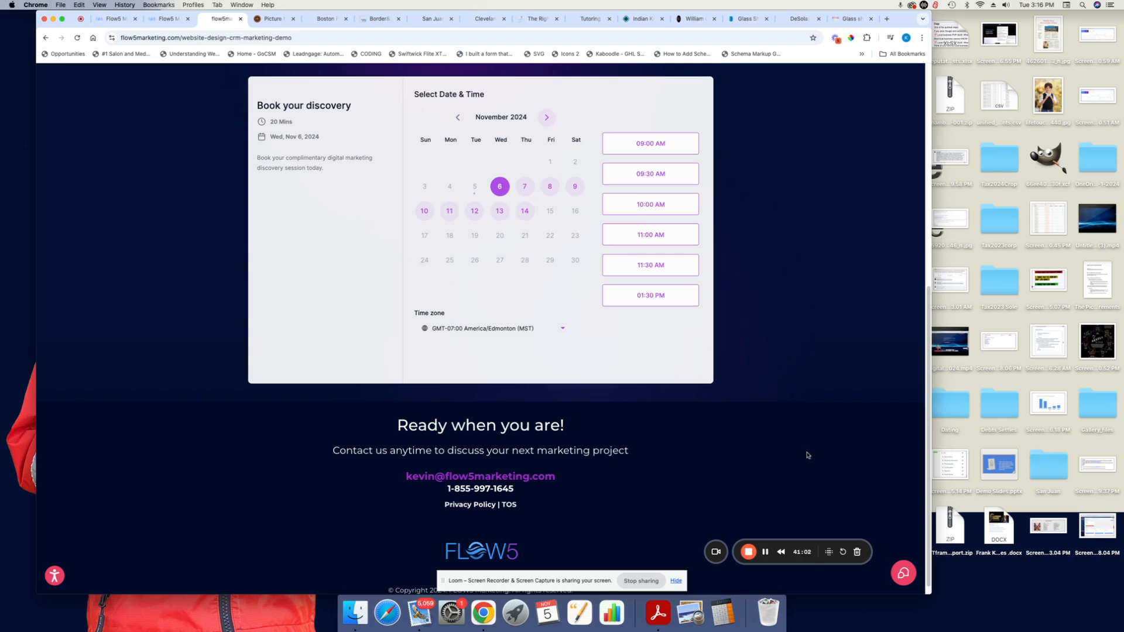
pyautogui.scroll(-1, 629, 494)
pyautogui.scroll(2, 500, 289)
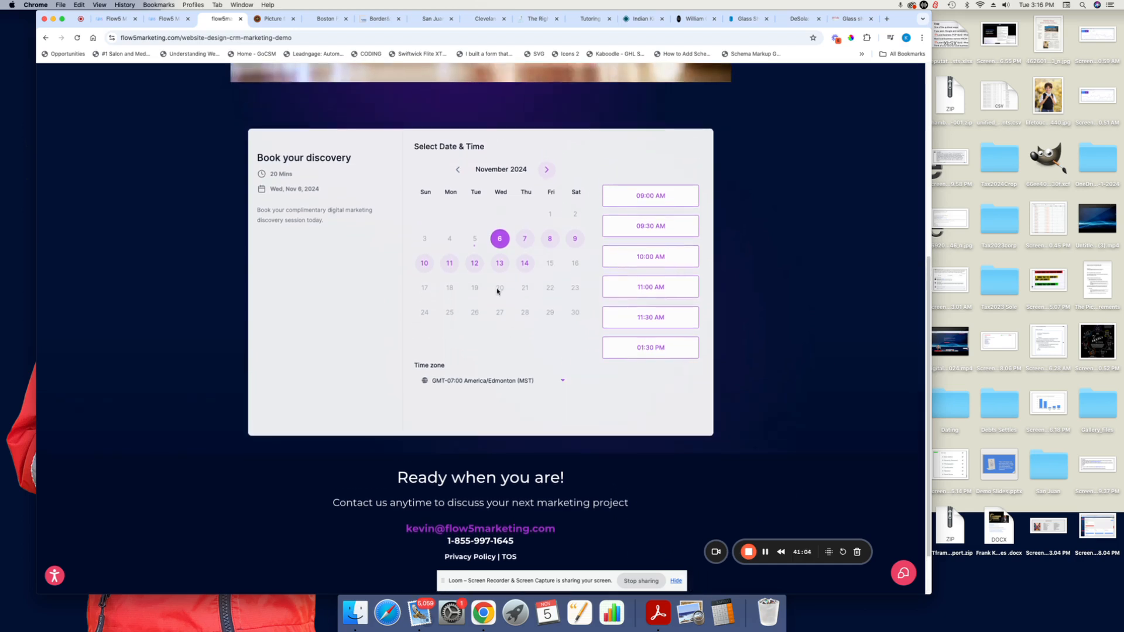
pyautogui.scroll(-1, 418, 211)
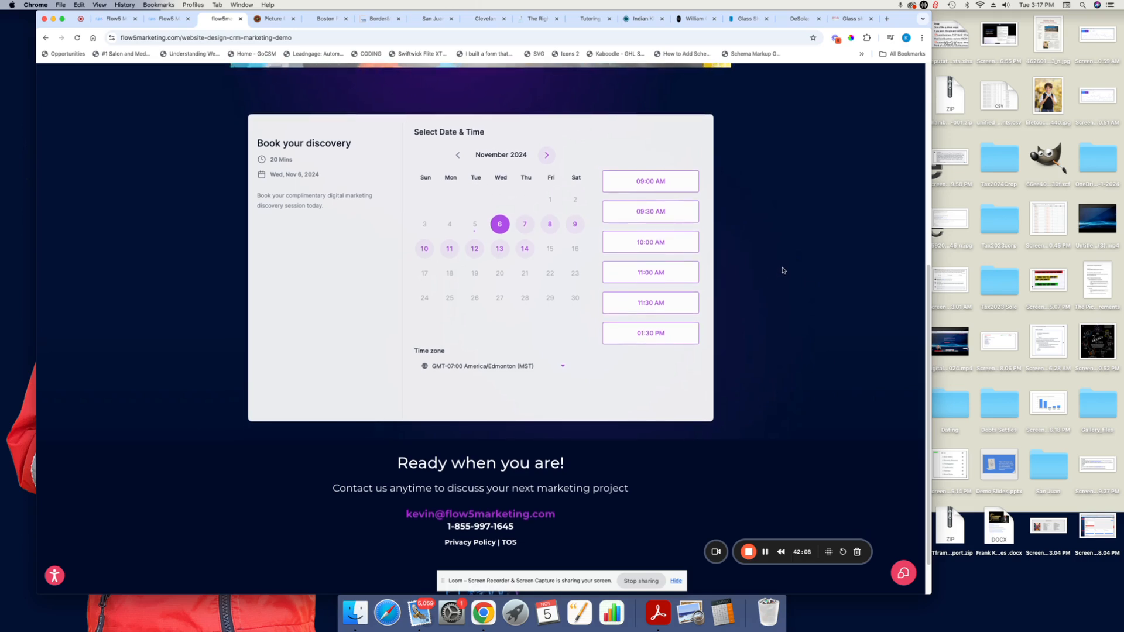
pyautogui.scroll(-1, 782, 273)
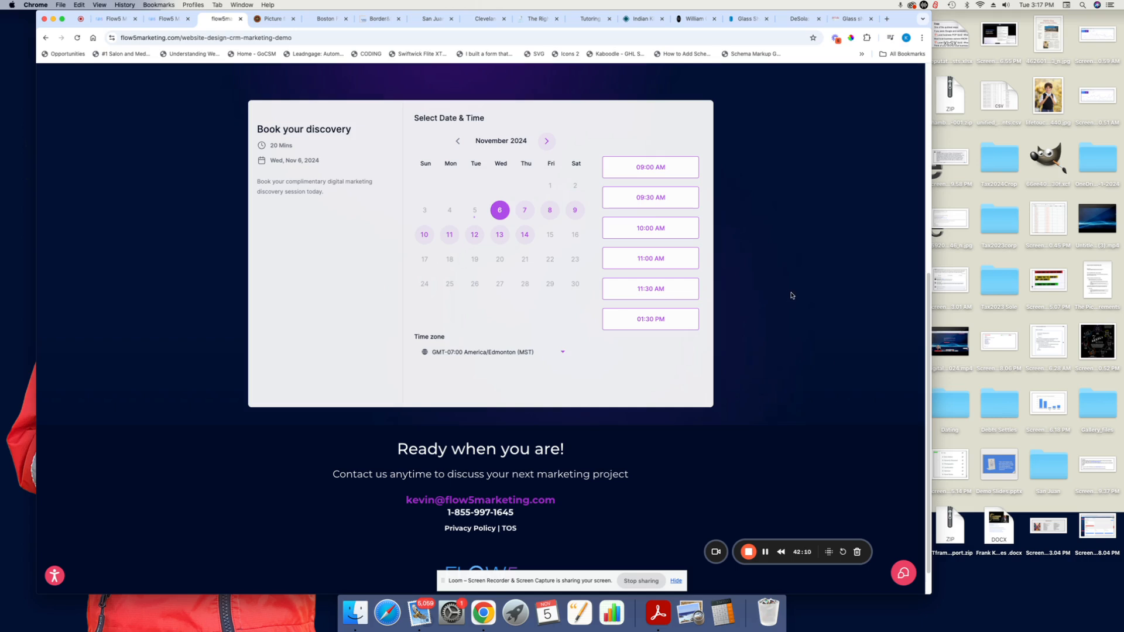